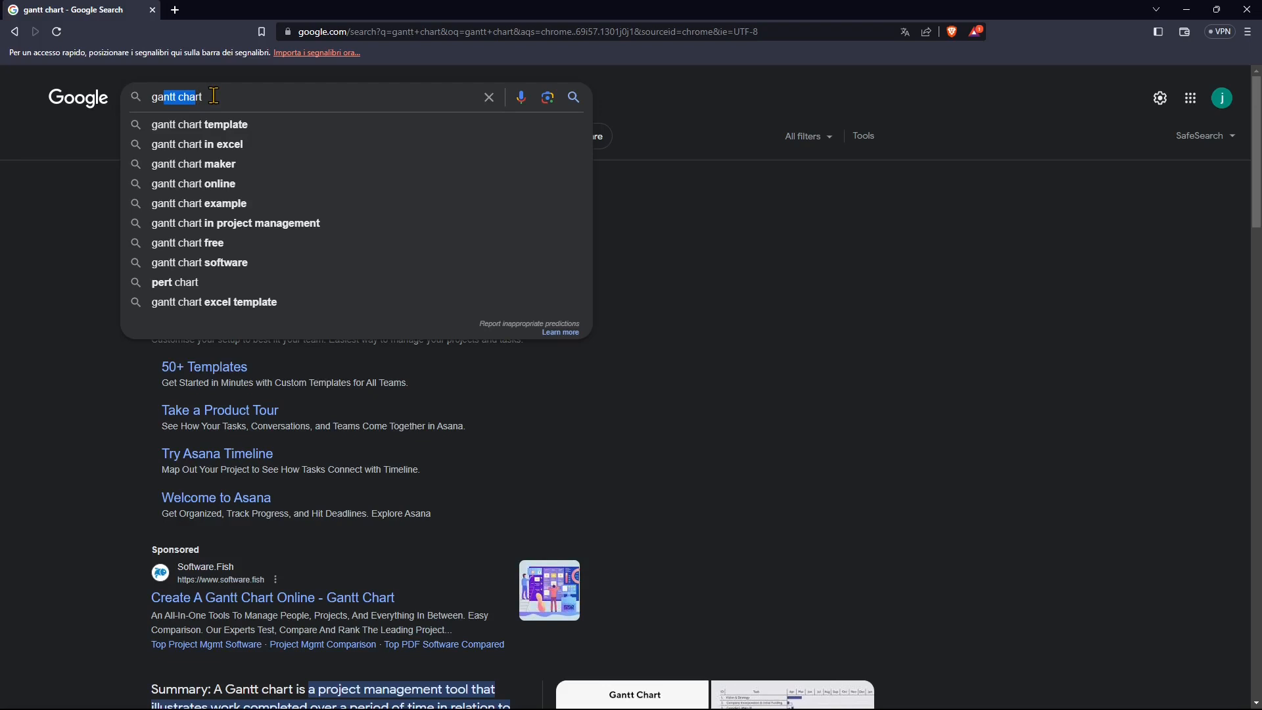
# - Look through the web search results for gantt chart
pyautogui.click(446, 380)
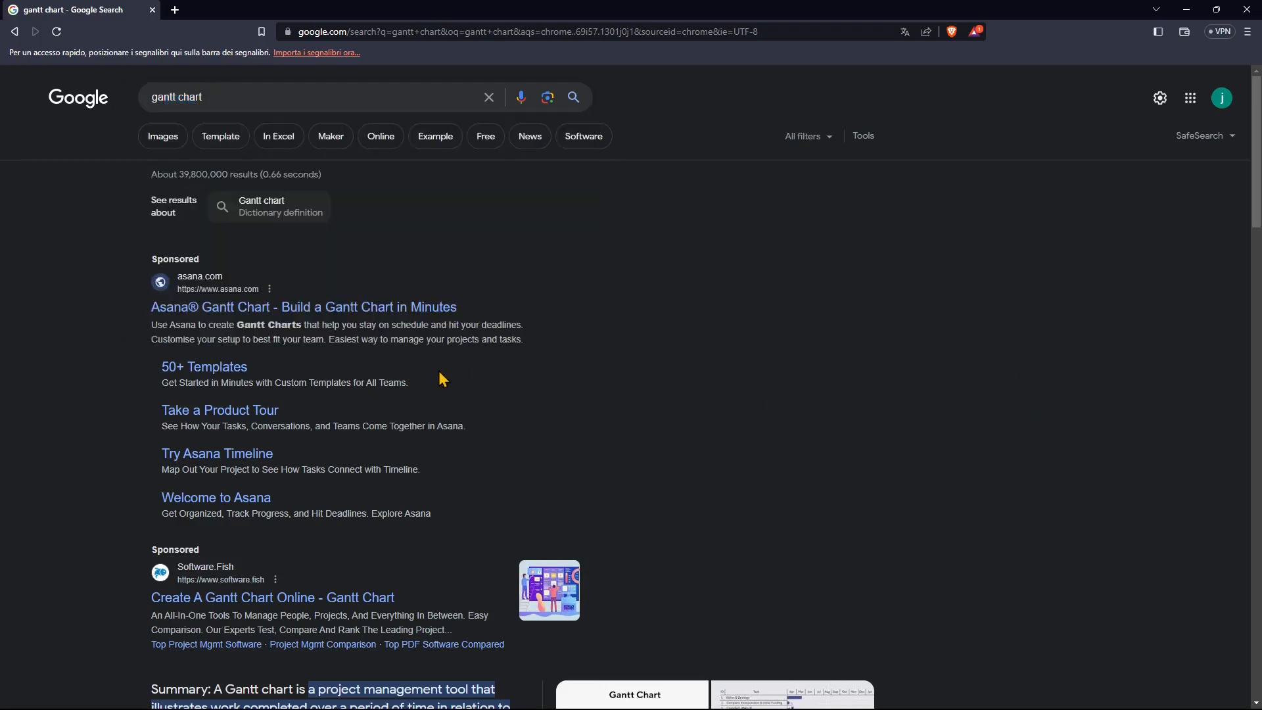
pyautogui.scroll(-4, 453, 329)
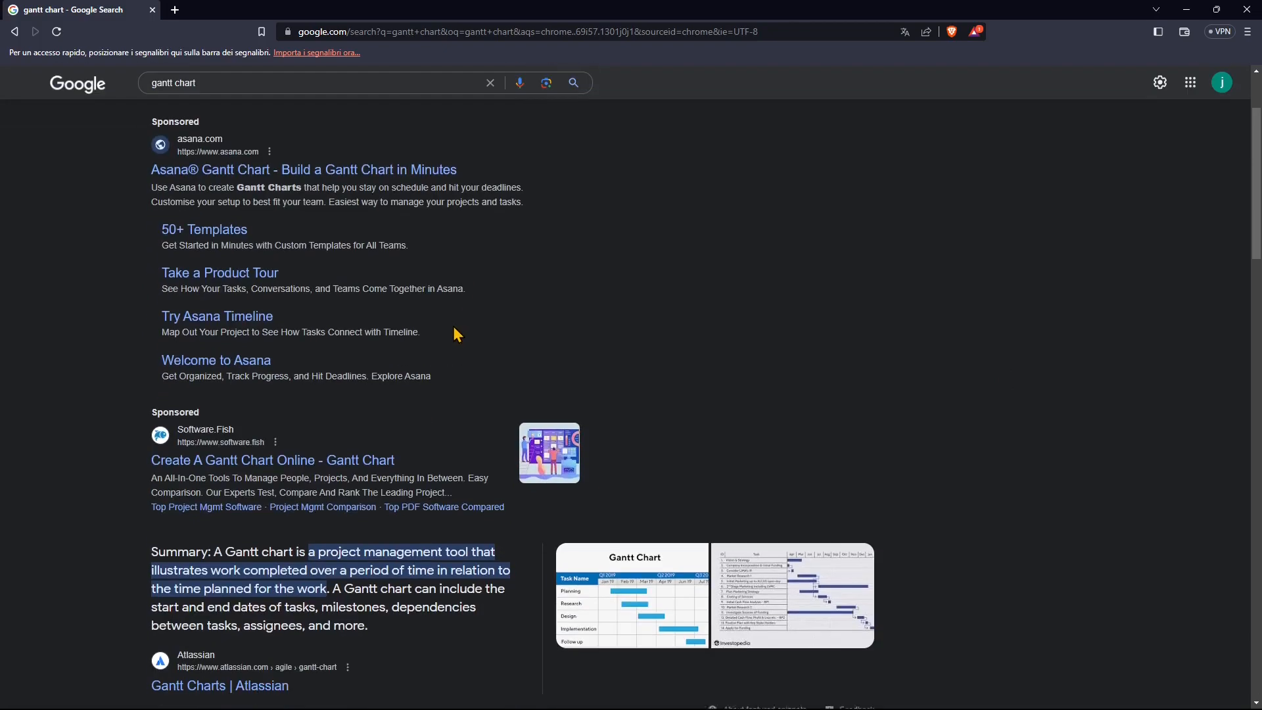
pyautogui.scroll(3, 366, 324)
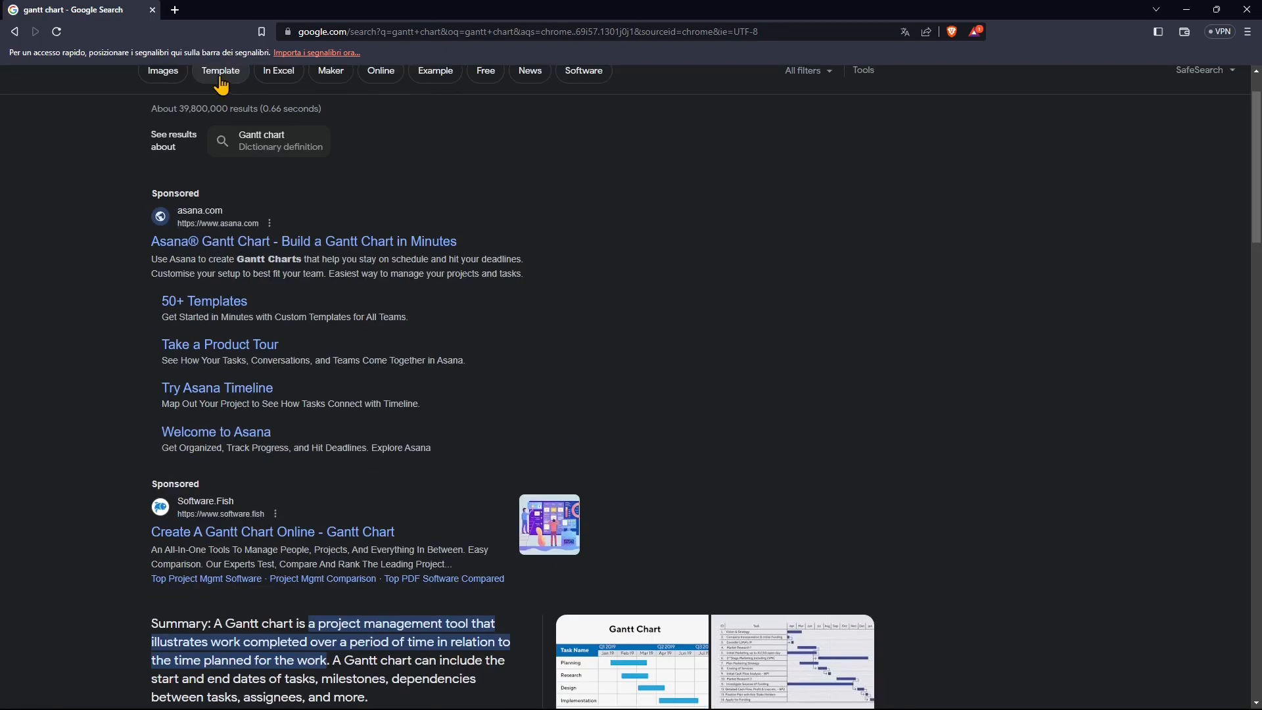
pyautogui.scroll(-1, 487, 497)
pyautogui.scroll(-5, 486, 498)
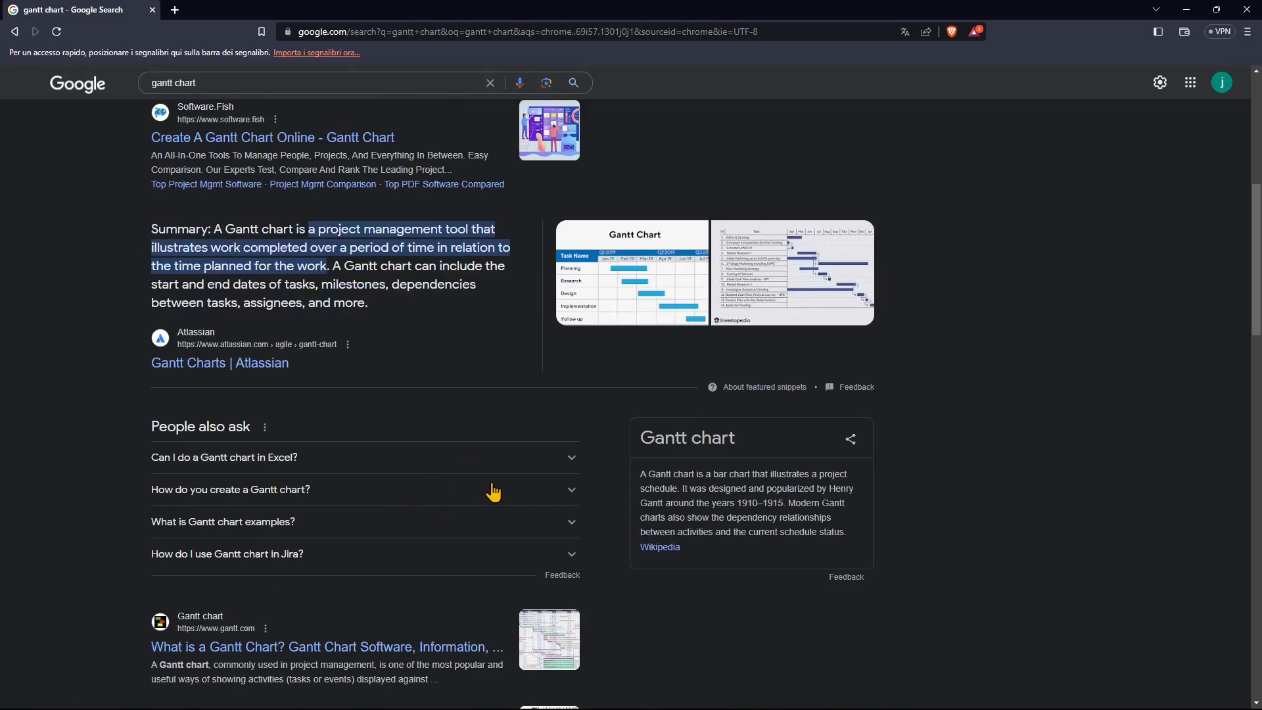
pyautogui.scroll(5, 344, 490)
# - Search the web for "libre project"
pyautogui.moveTo(209, 82); pyautogui.dragTo(56, 86)
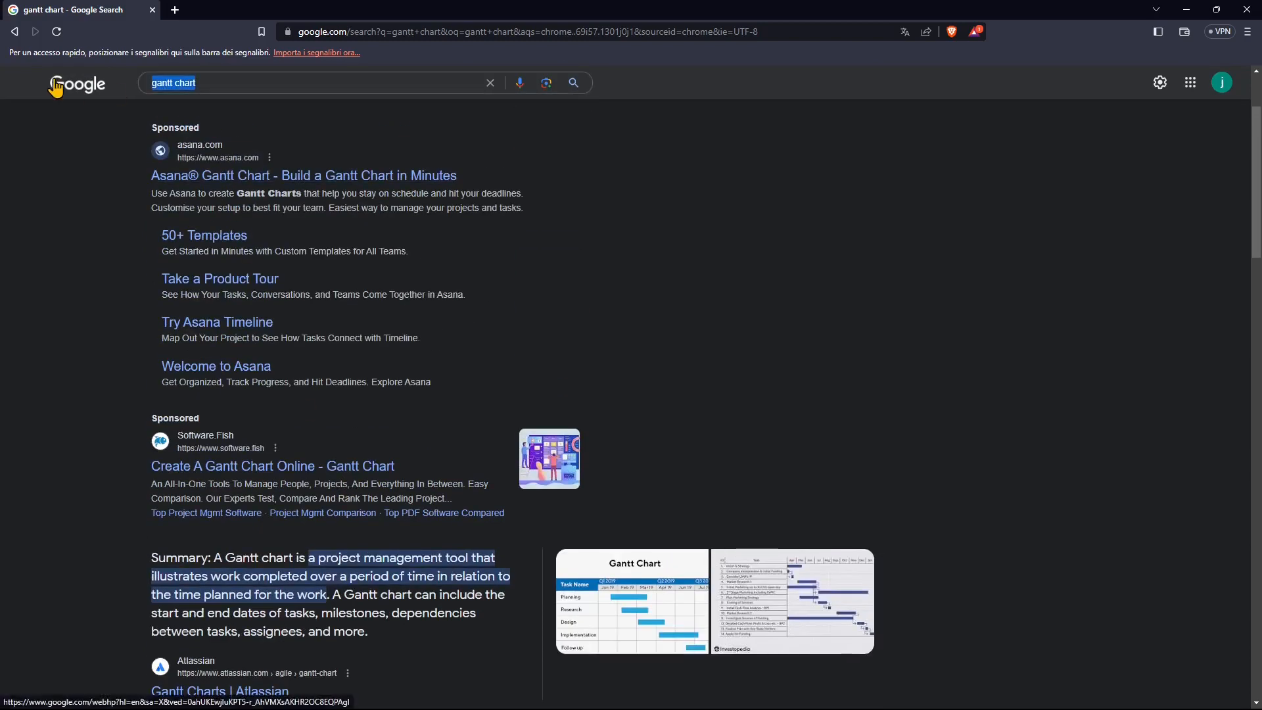
pyautogui.write('libre')
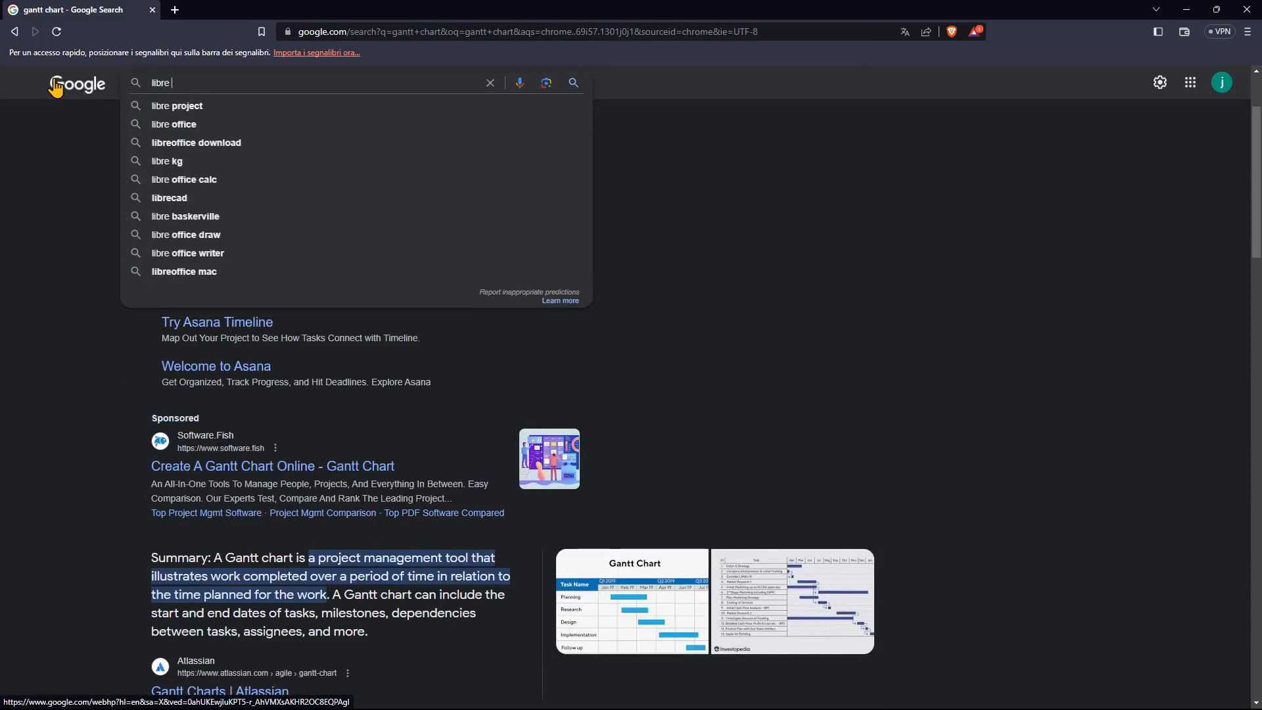
pyautogui.write(' project')
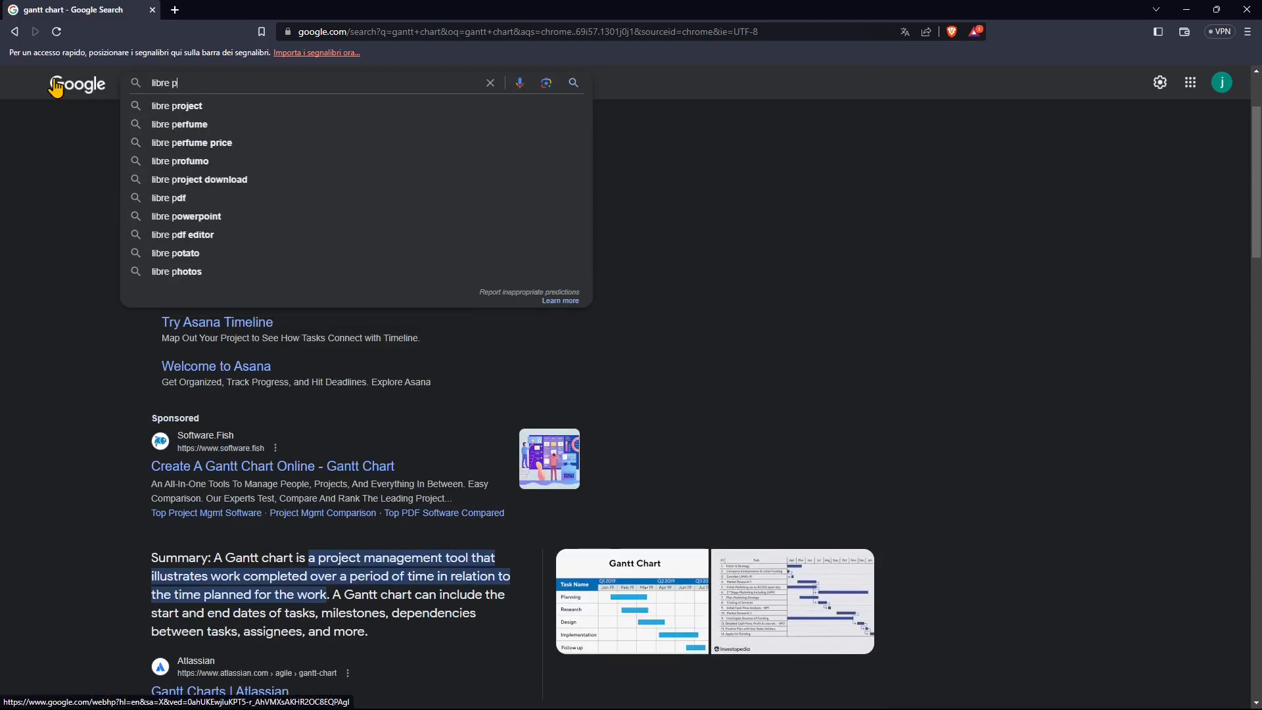
pyautogui.press('Return')
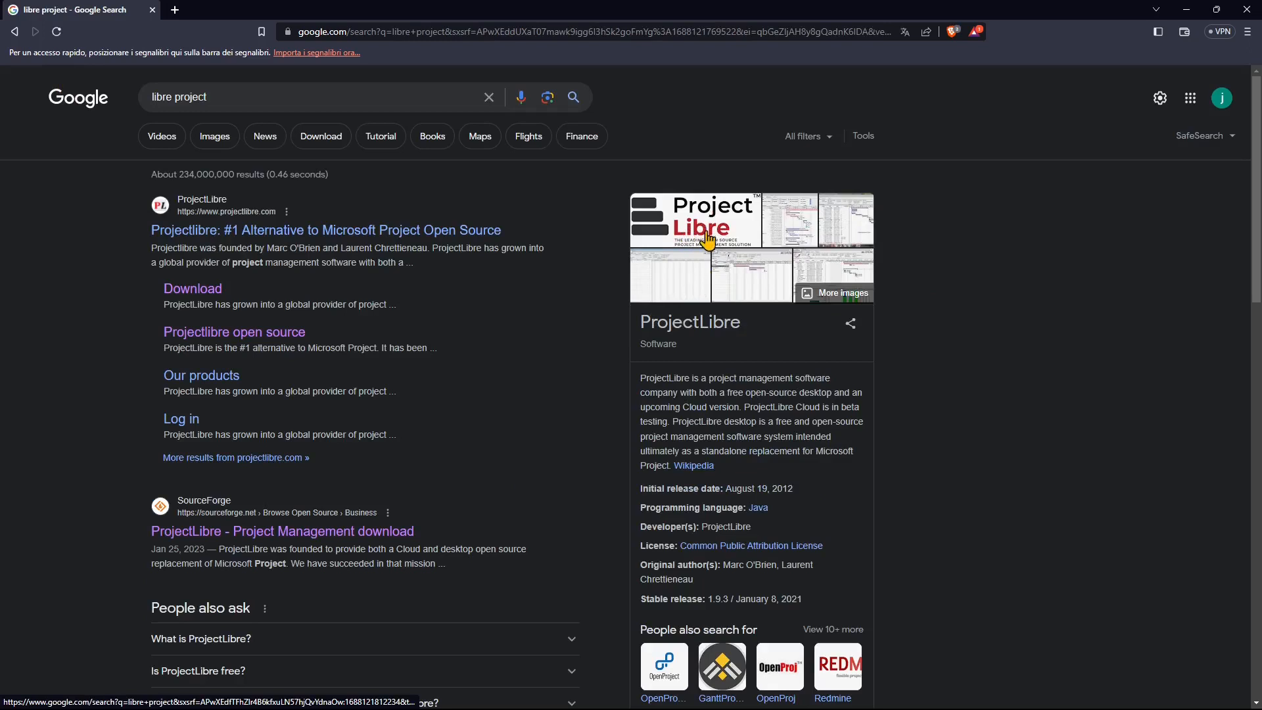
# - Open the "Projectlibre open source" product page from the search results
pyautogui.tripleClick(164, 105)
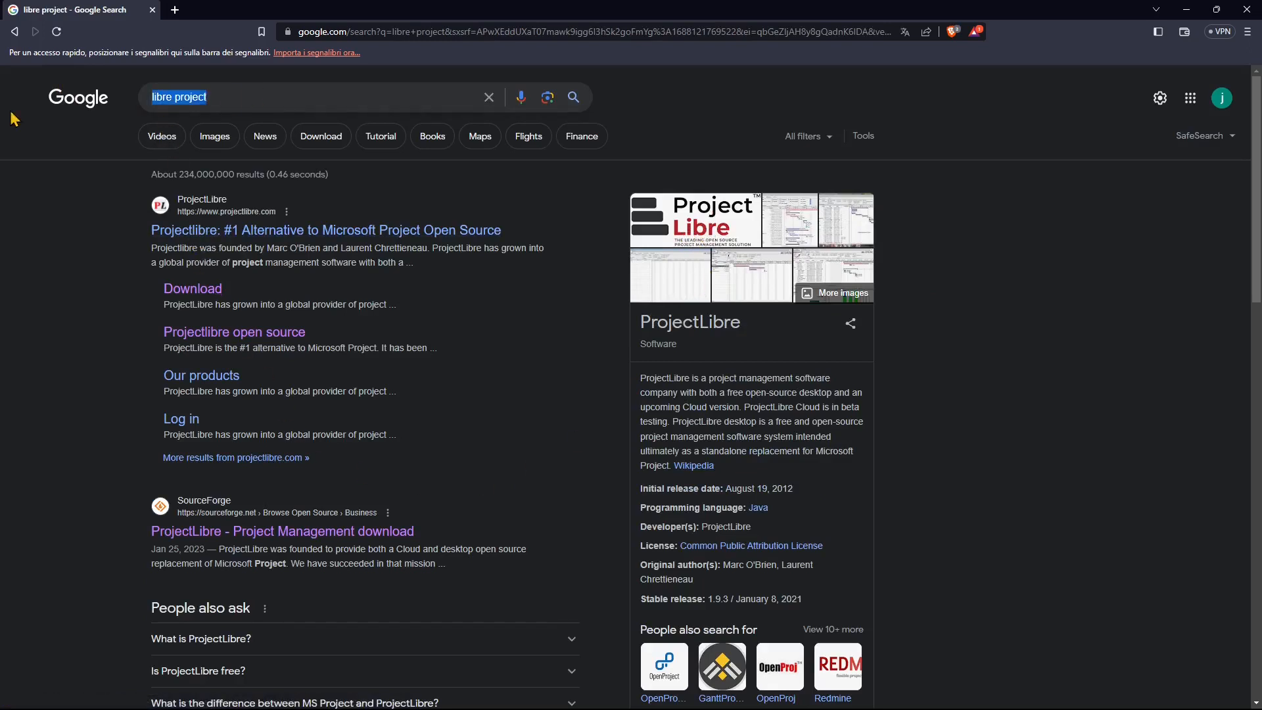
pyautogui.click(108, 263)
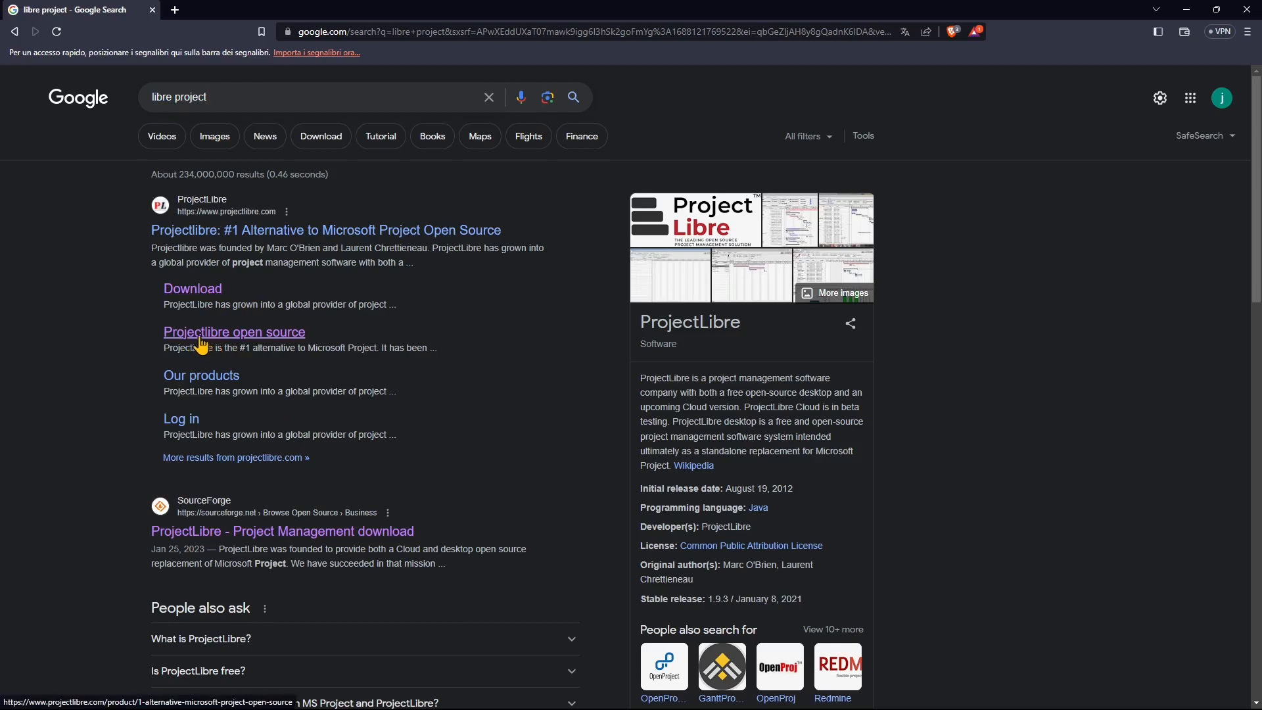
pyautogui.click(246, 342)
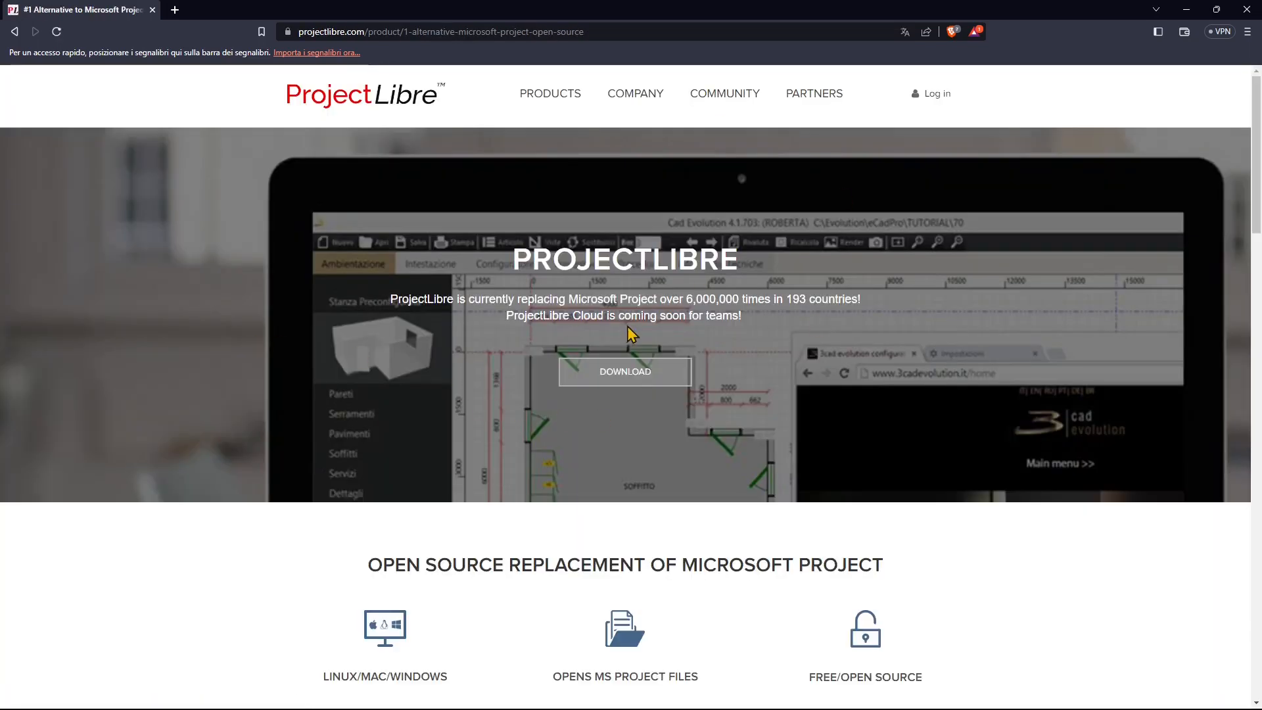
# - Check the supported platforms on the product page, and view the SourceForge download page before closing the browser
pyautogui.scroll(-1, 627, 328)
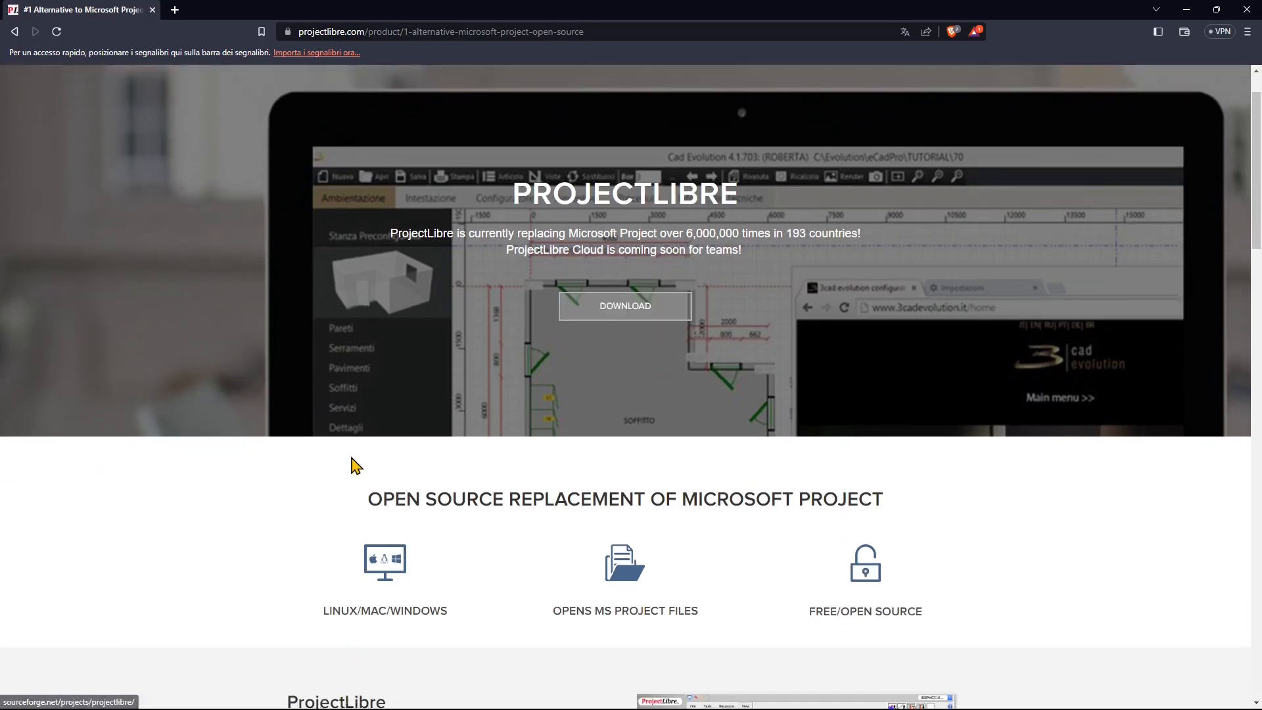
pyautogui.scroll(-3, 423, 540)
pyautogui.doubleClick(330, 412)
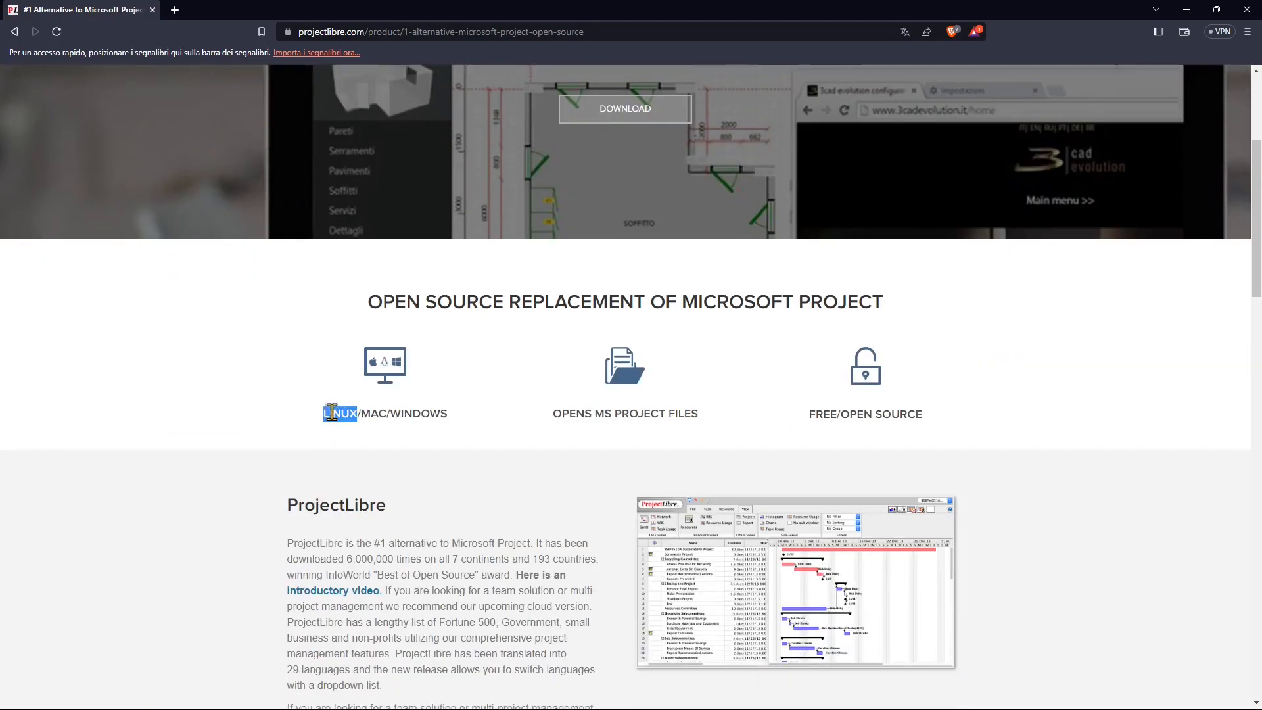
pyautogui.click(436, 414)
pyautogui.scroll(3, 499, 428)
pyautogui.click(625, 323)
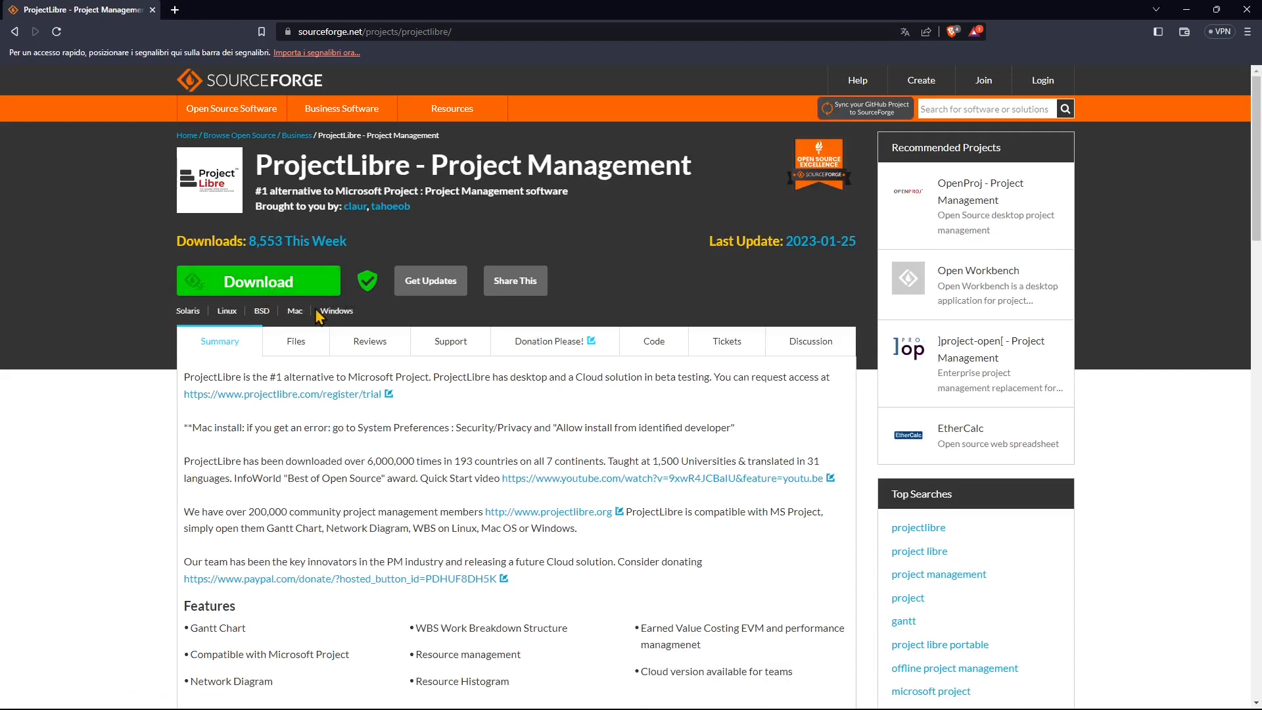
pyautogui.click(152, 11)
# - Run the projectlibre-1.9.3 installer from the Download folder in File Explorer
pyautogui.press('super+e')
pyautogui.click(158, 261)
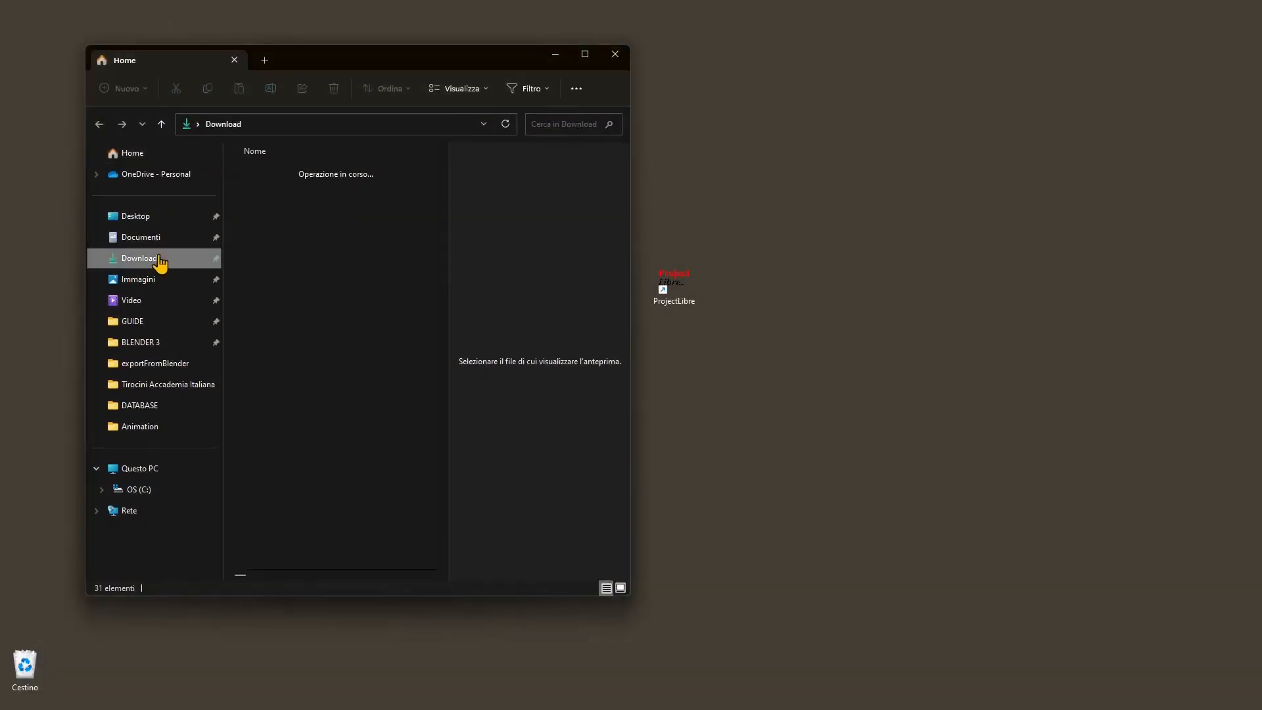
pyautogui.click(250, 195)
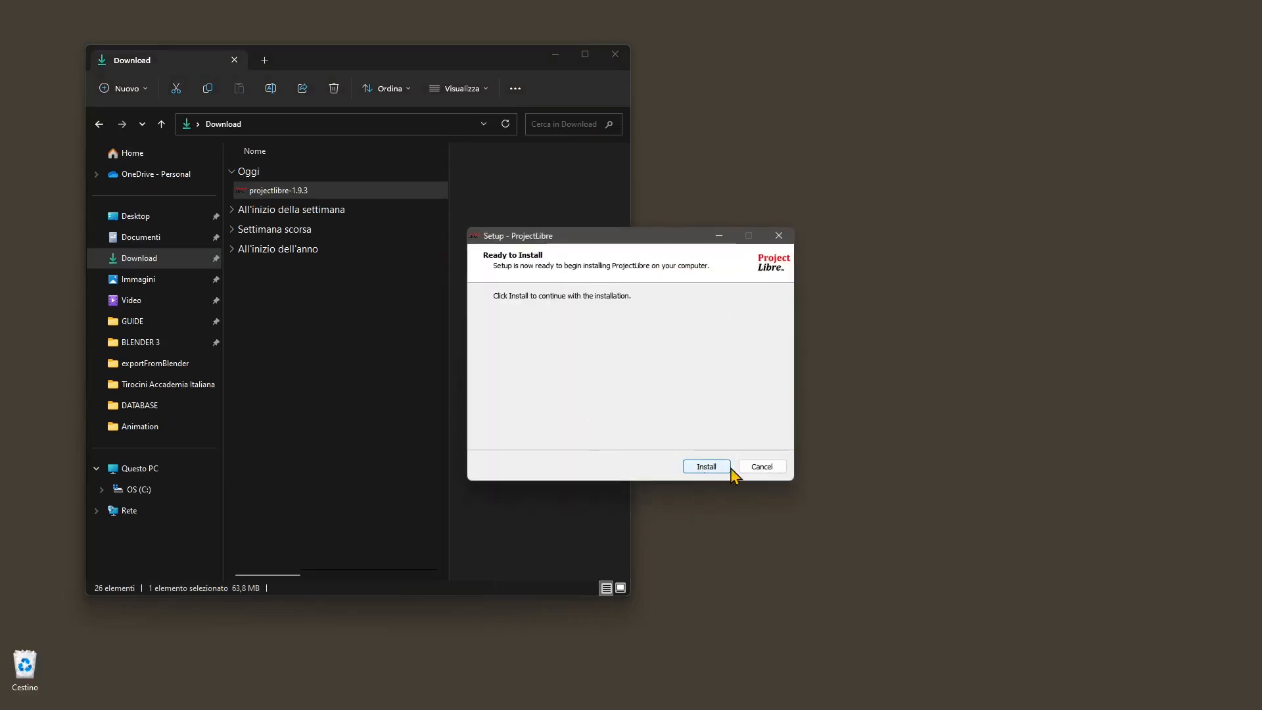
# - Exit the ProjectLibre setup without installing and close the Download folder window
pyautogui.click(779, 236)
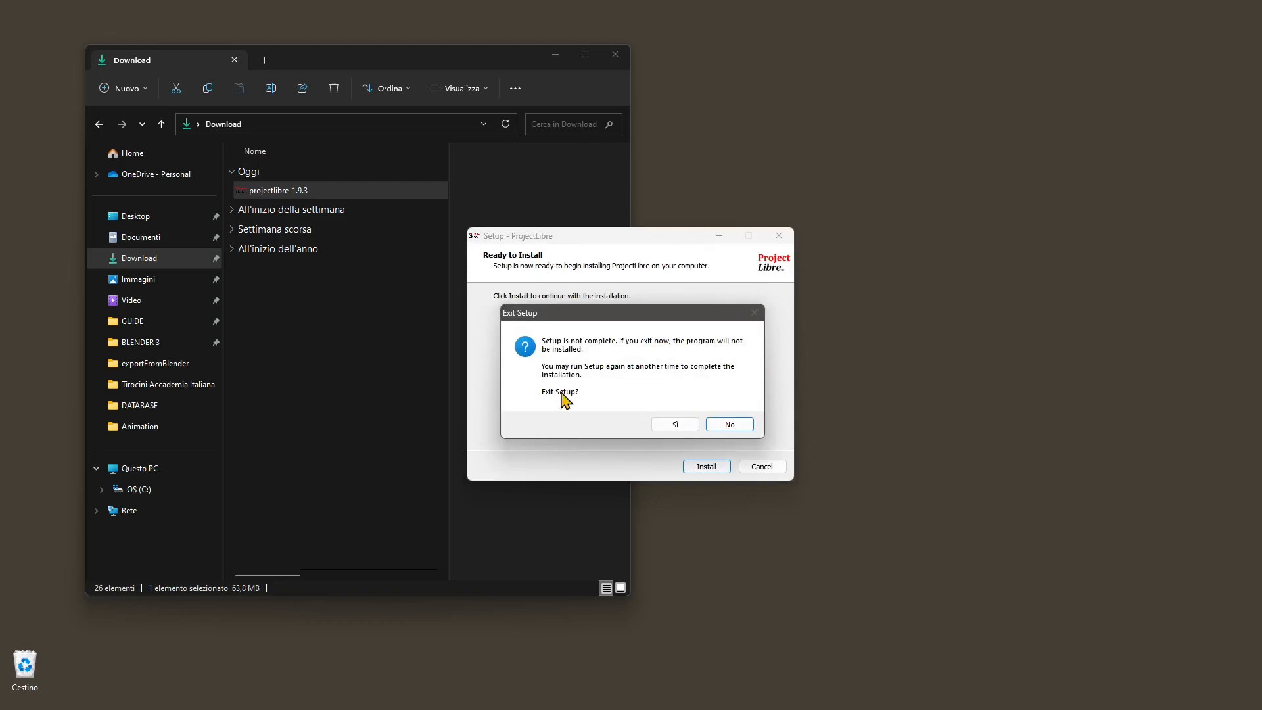
pyautogui.click(687, 426)
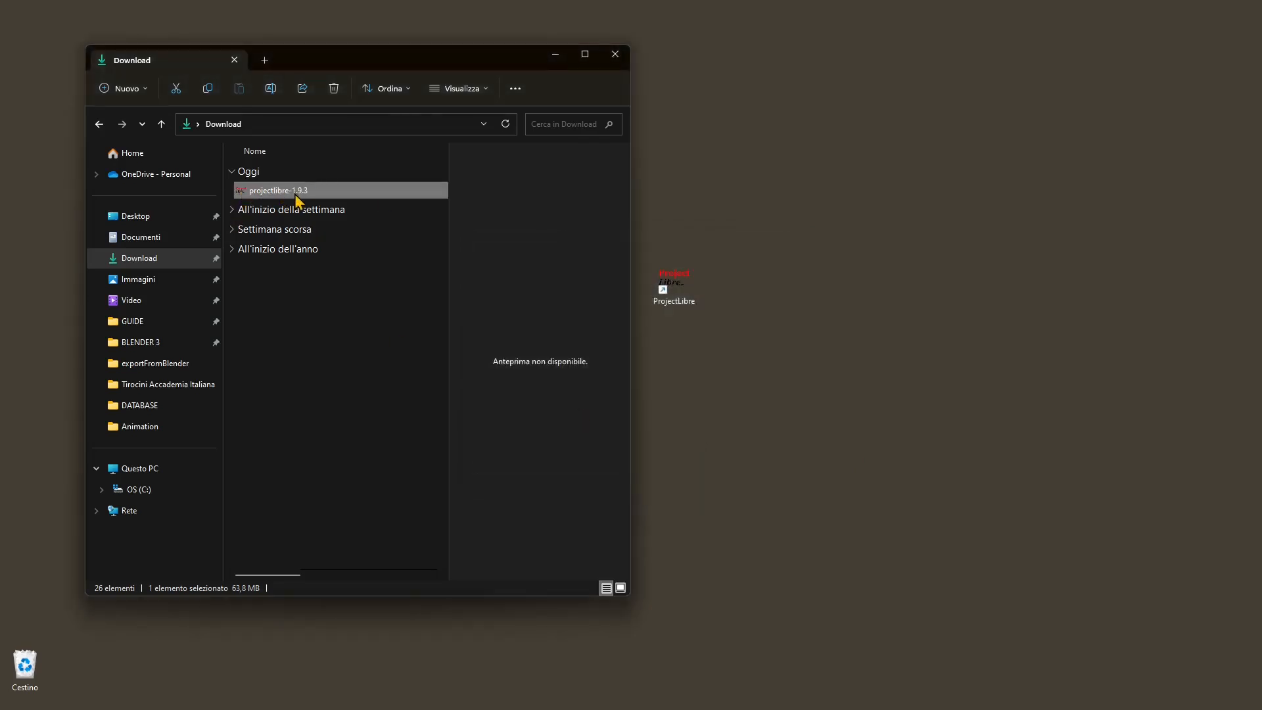
pyautogui.click(306, 325)
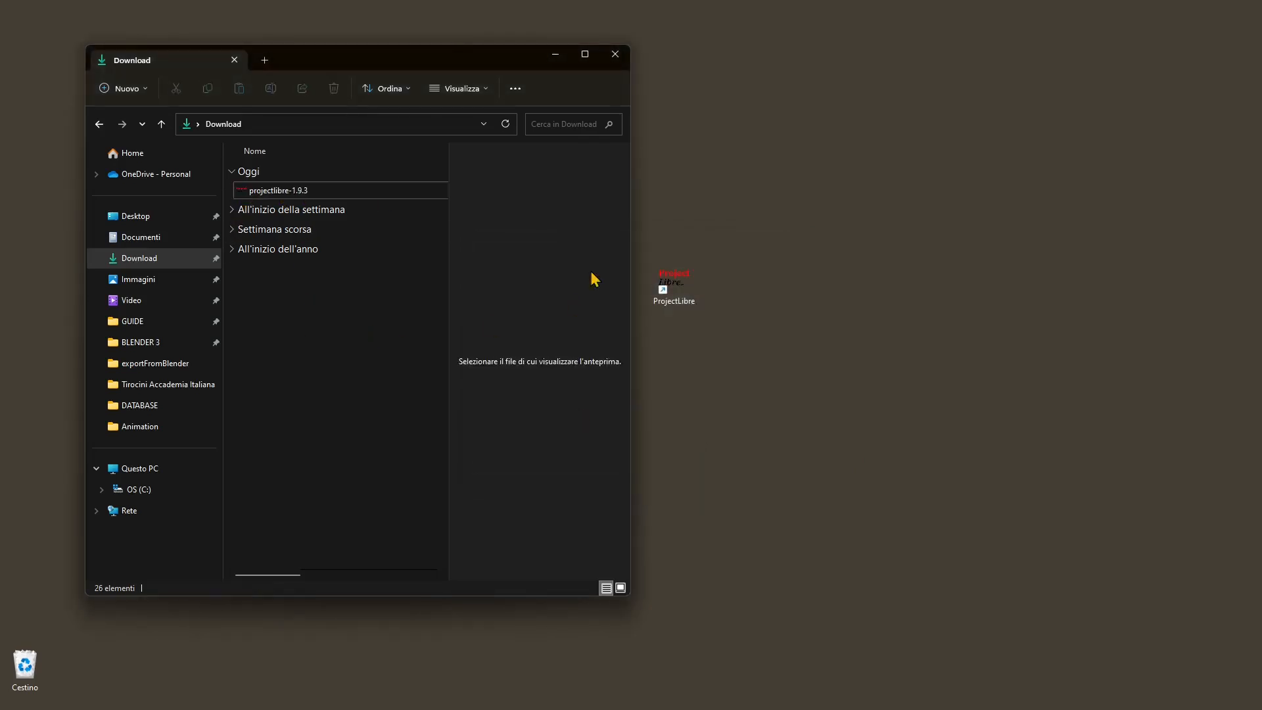
pyautogui.click(614, 59)
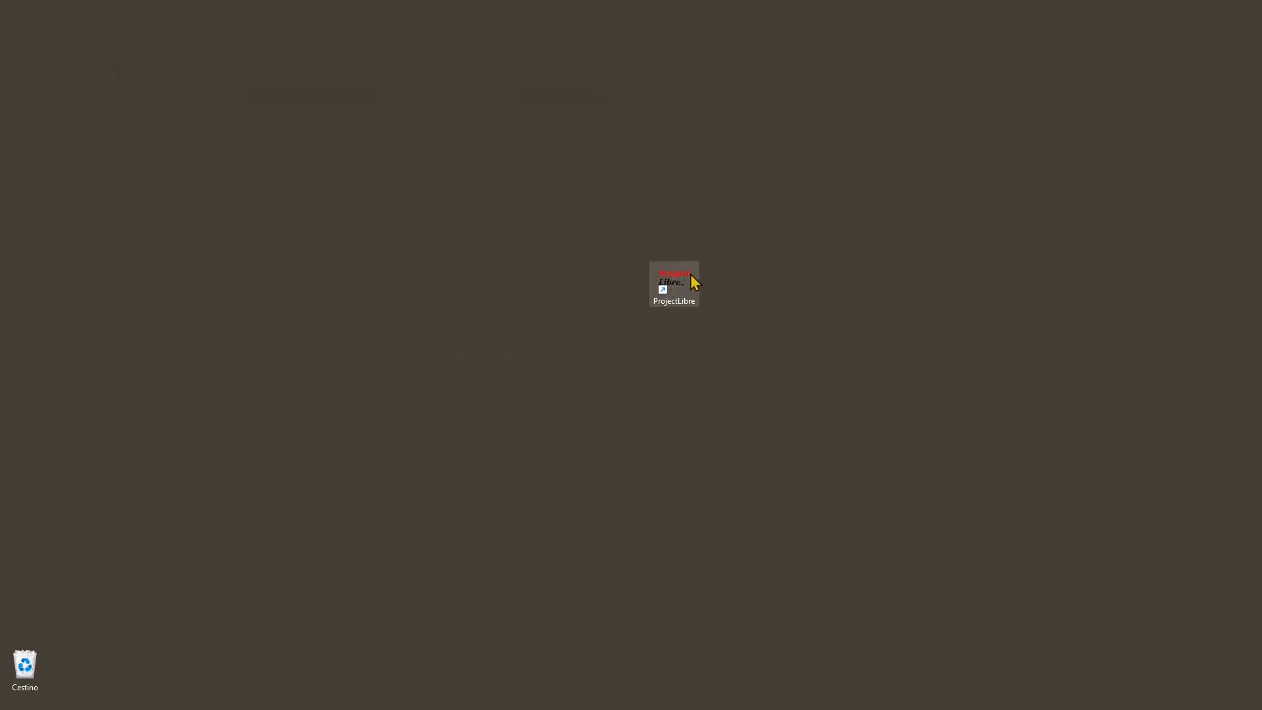
# - Start ProjectLibre from the desktop and dismiss the Tip of the Day, leaving tips on startup enabled
pyautogui.moveTo(696, 282); pyautogui.dragTo(641, 293)
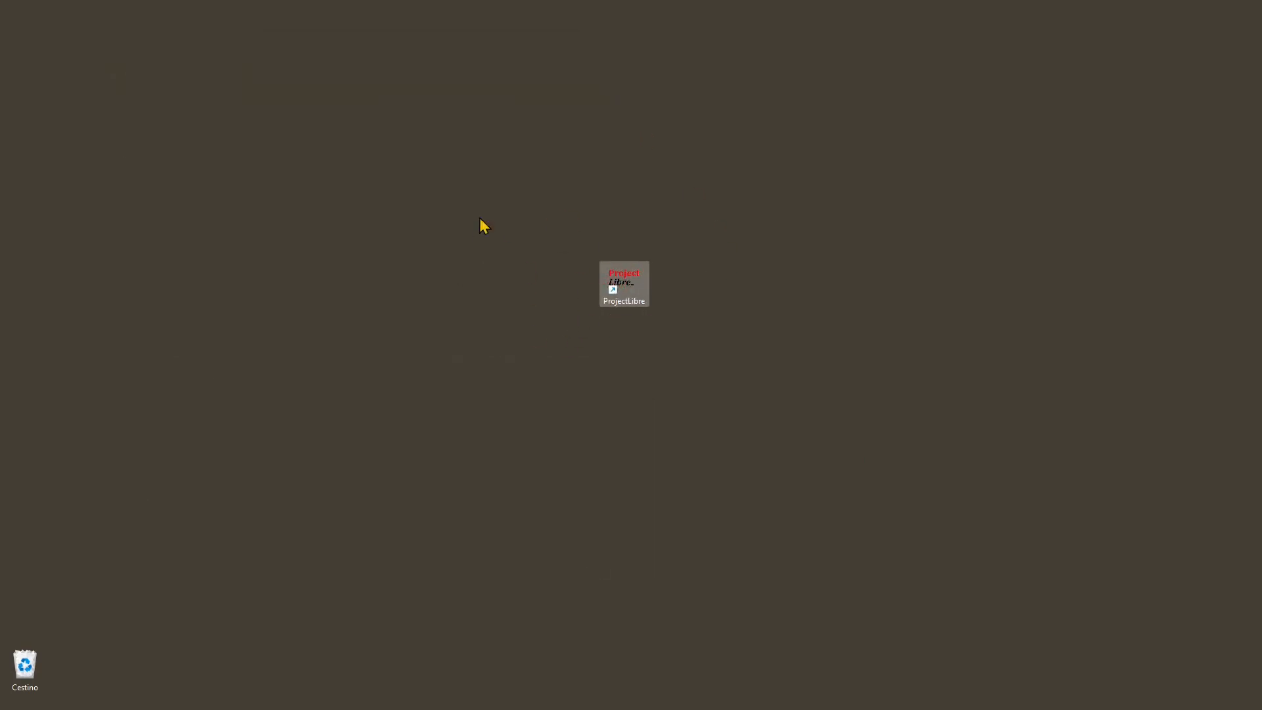
pyautogui.doubleClick(627, 284)
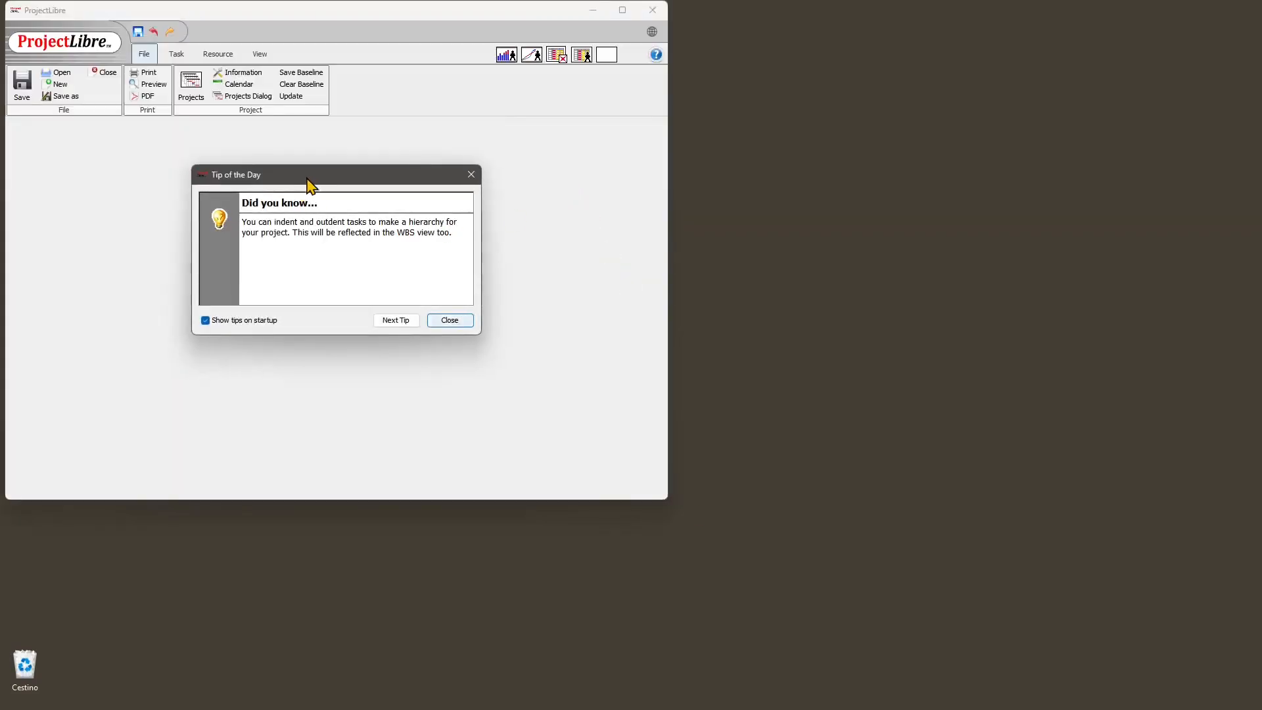
pyautogui.moveTo(308, 179); pyautogui.dragTo(406, 203)
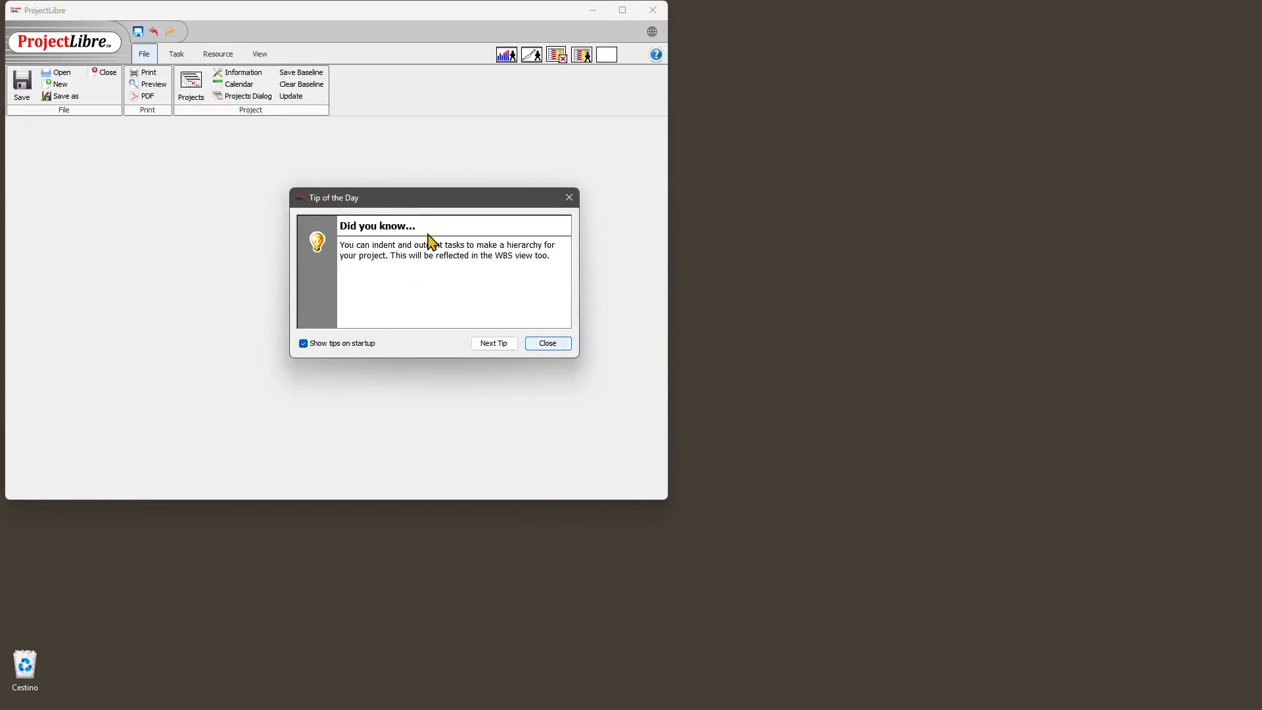
pyautogui.click(304, 346)
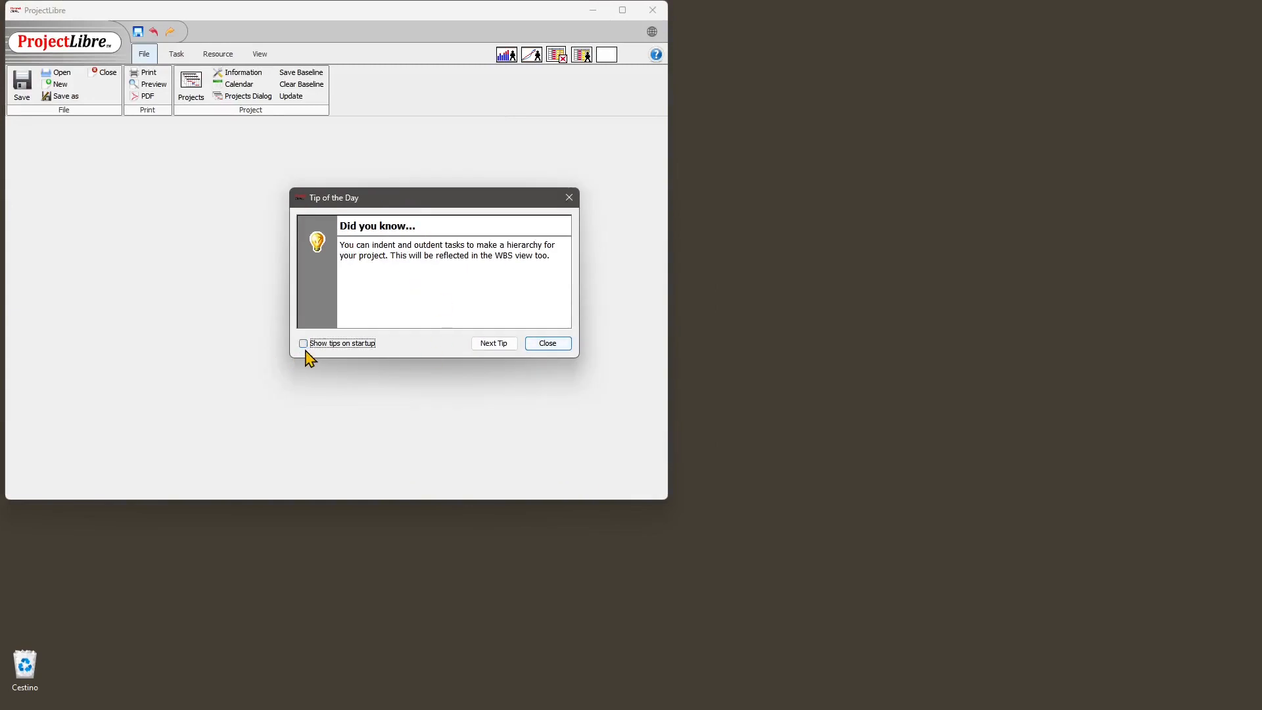
pyautogui.click(358, 349)
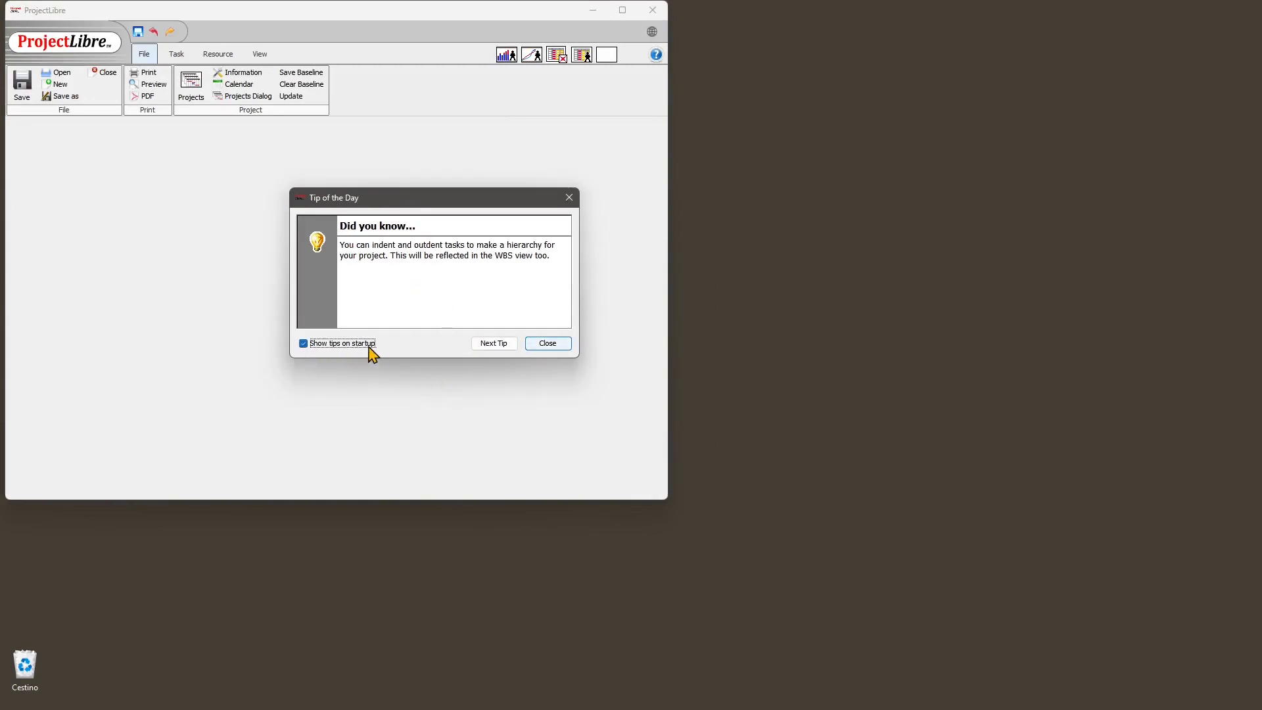
pyautogui.click(571, 202)
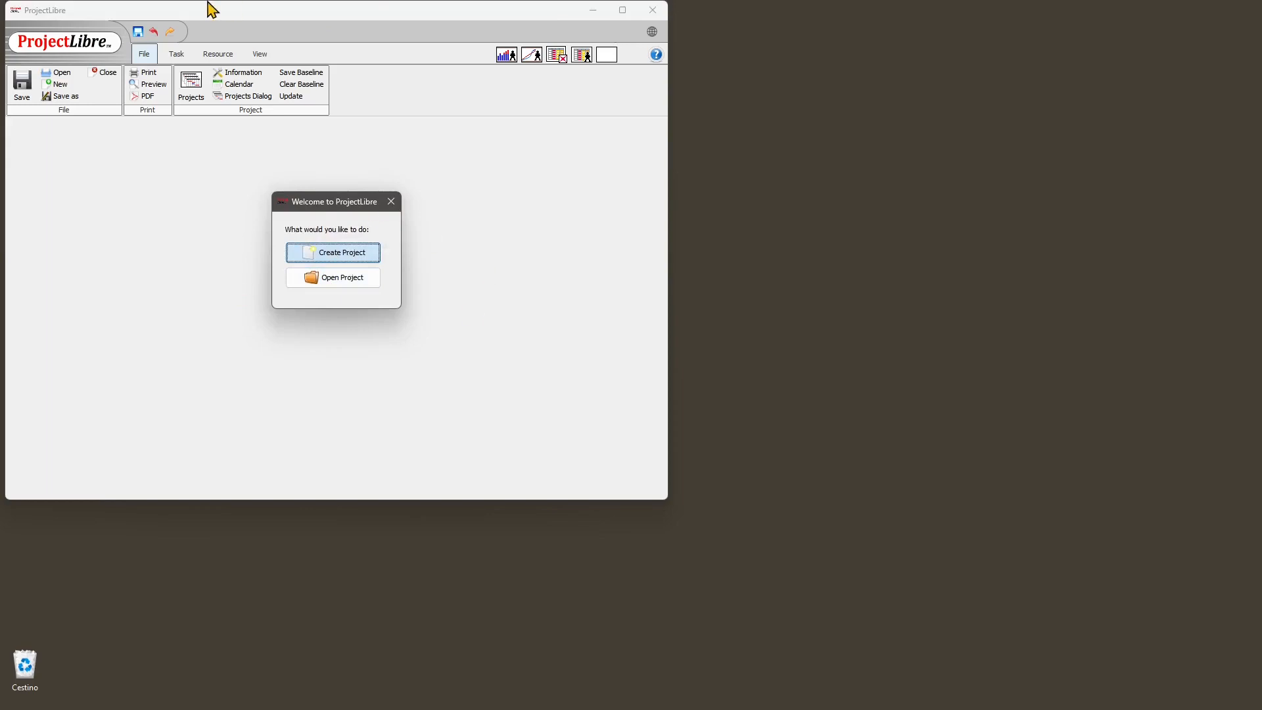
# - Create a forward-scheduled project named Design Project with the manager's name filled in and 11/15/23 as the start date
pyautogui.click(345, 257)
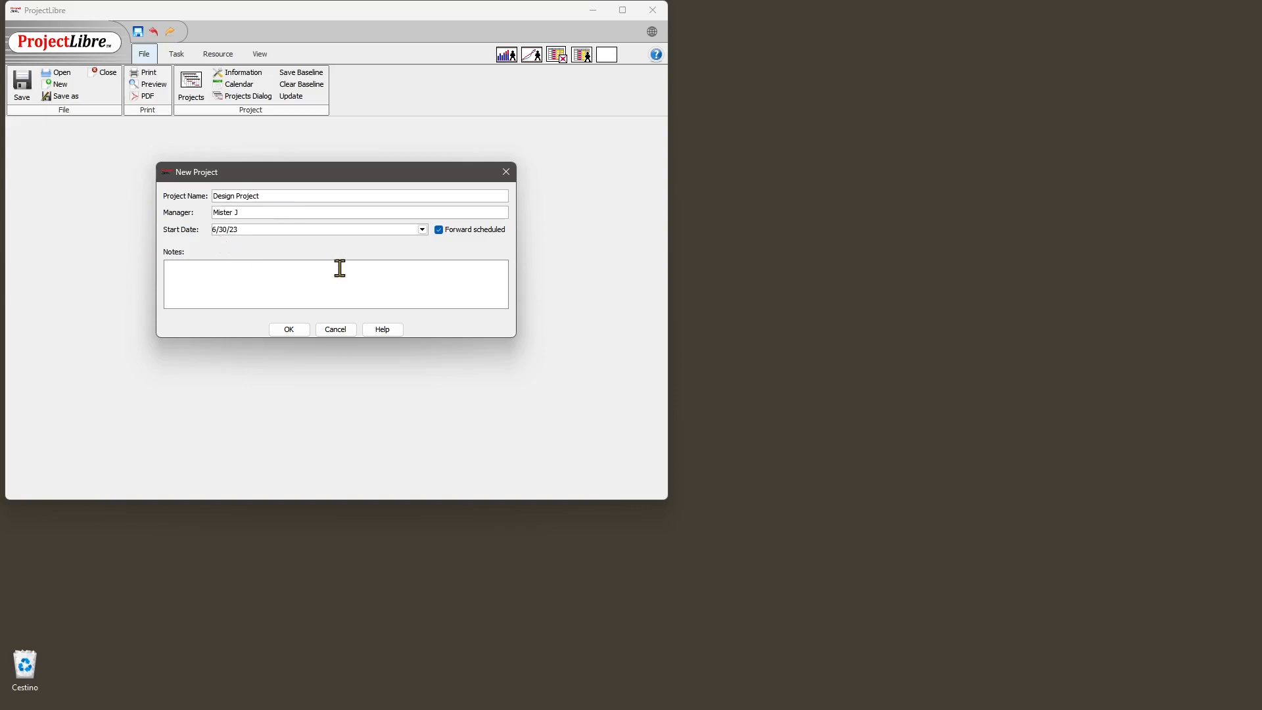
pyautogui.click(422, 230)
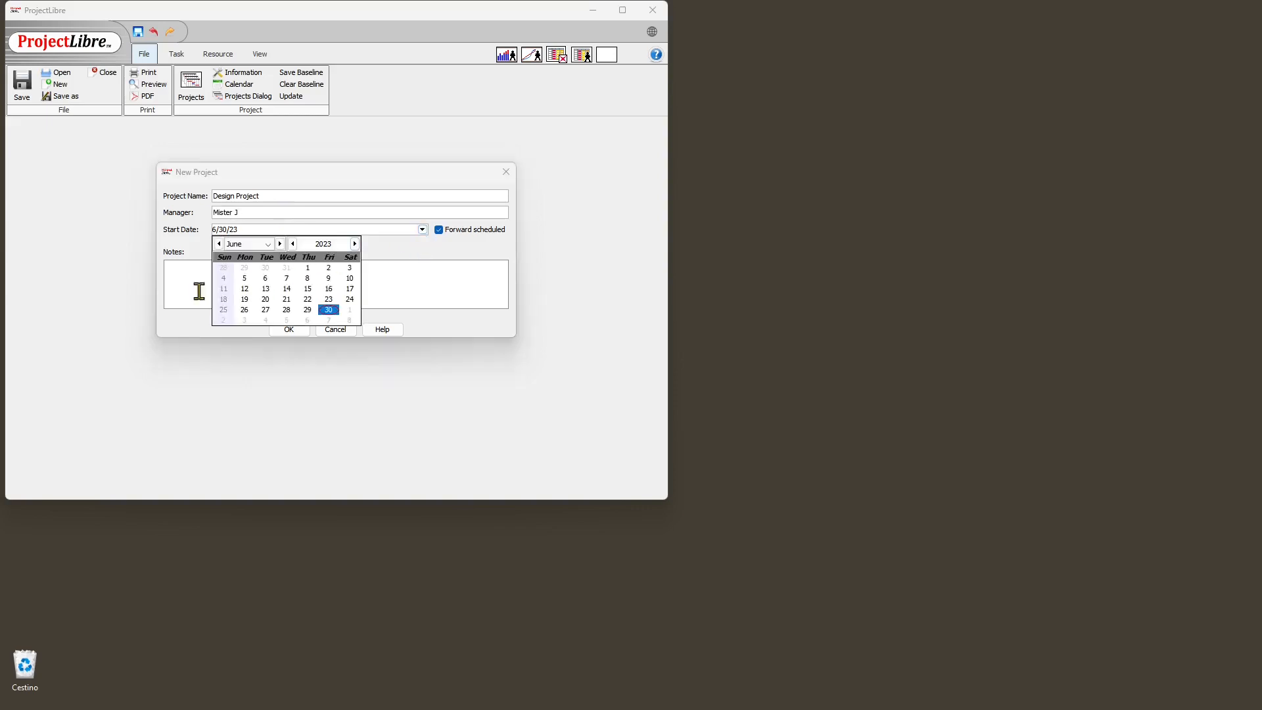
pyautogui.click(219, 244)
pyautogui.click(280, 244)
pyautogui.click(280, 244)
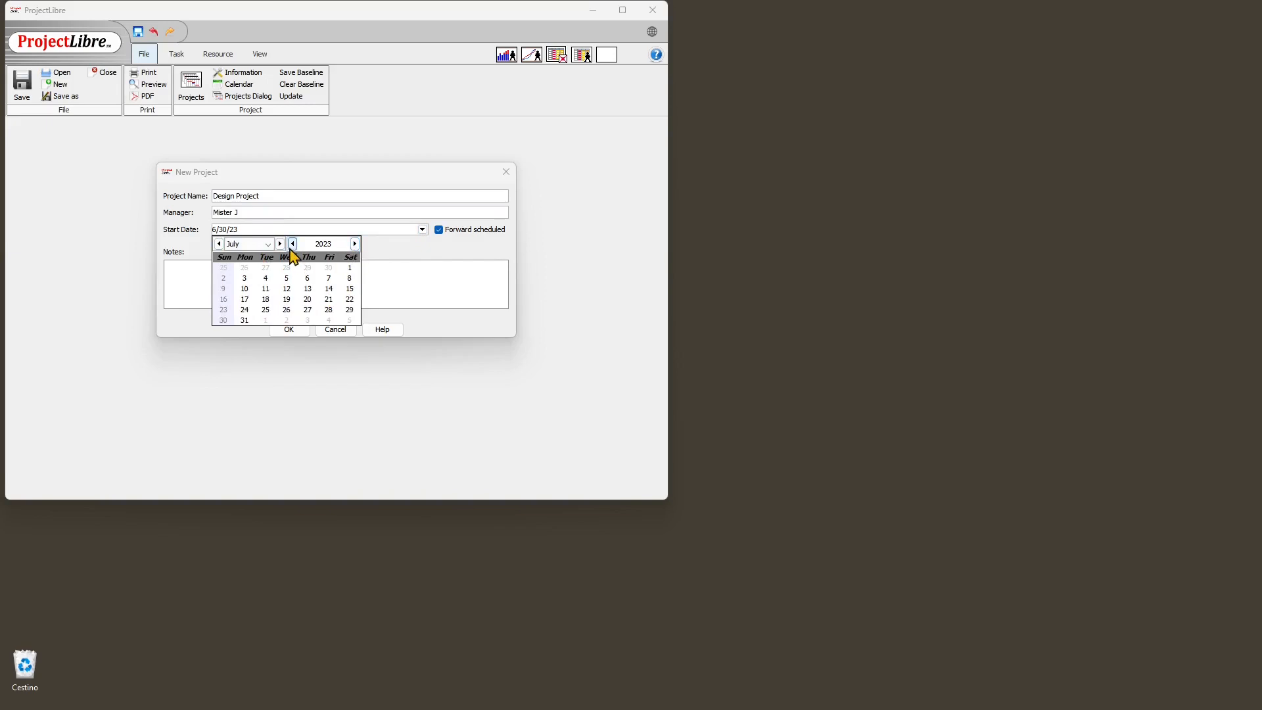
pyautogui.scroll(-4, 352, 301)
pyautogui.click(294, 290)
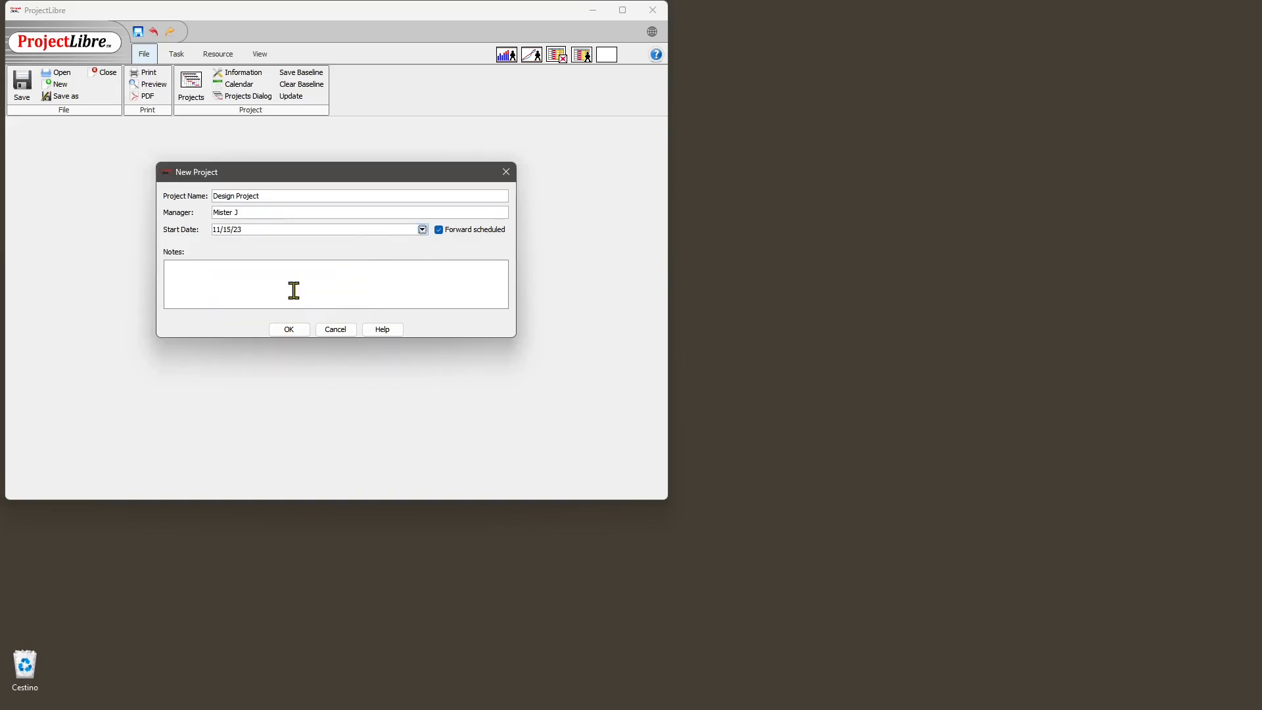
pyautogui.click(273, 229)
pyautogui.click(298, 283)
pyautogui.click(291, 330)
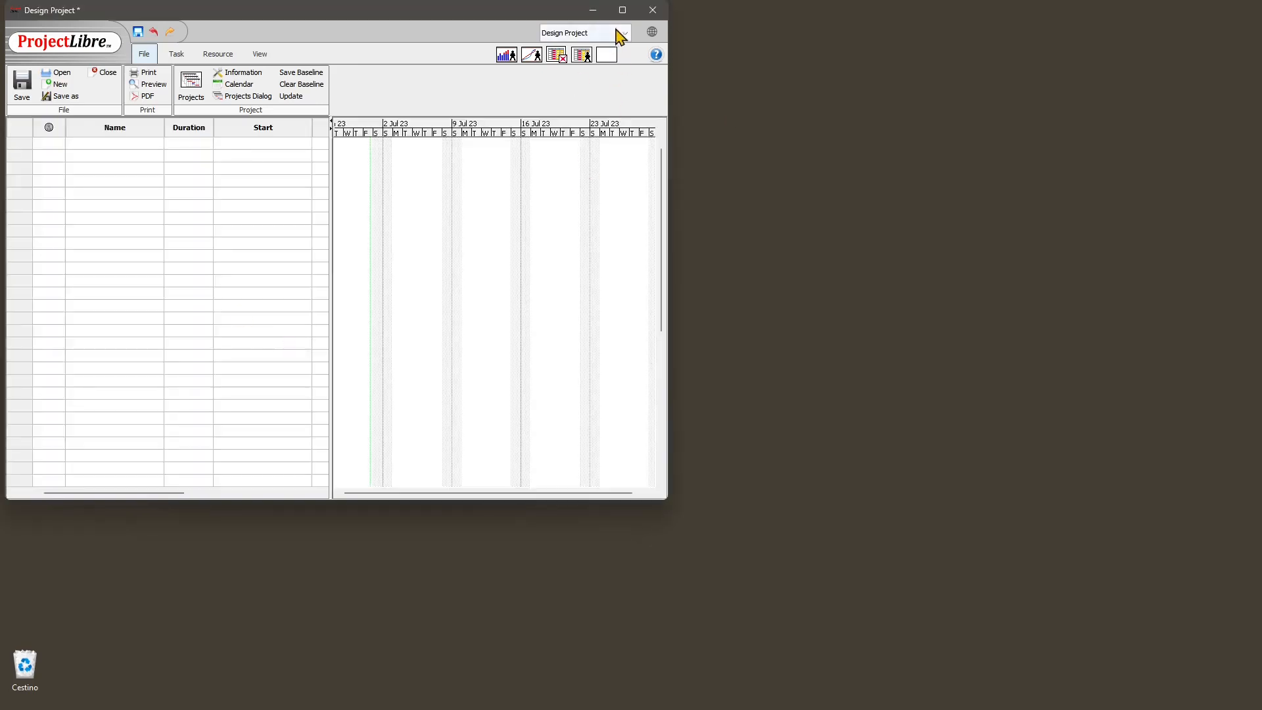
# - Maximize the project window and widen the task table until the Resource Names column fits
pyautogui.click(623, 10)
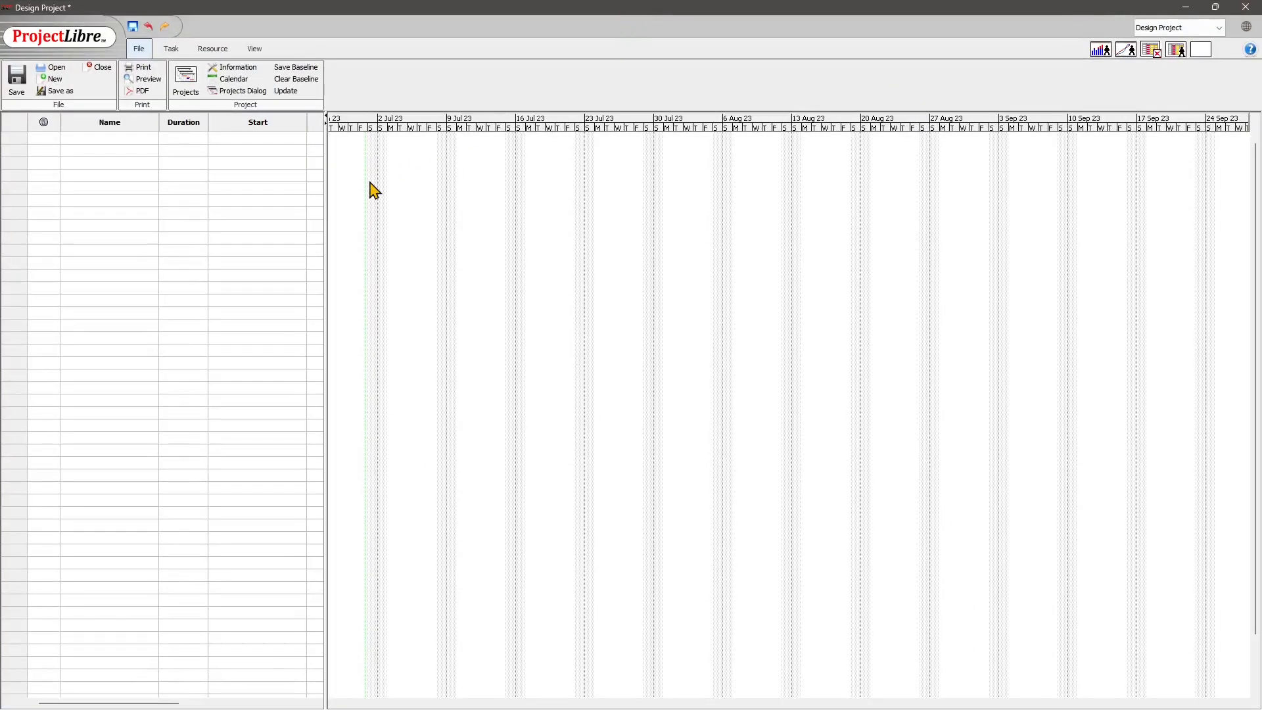
pyautogui.moveTo(327, 187); pyautogui.dragTo(633, 238)
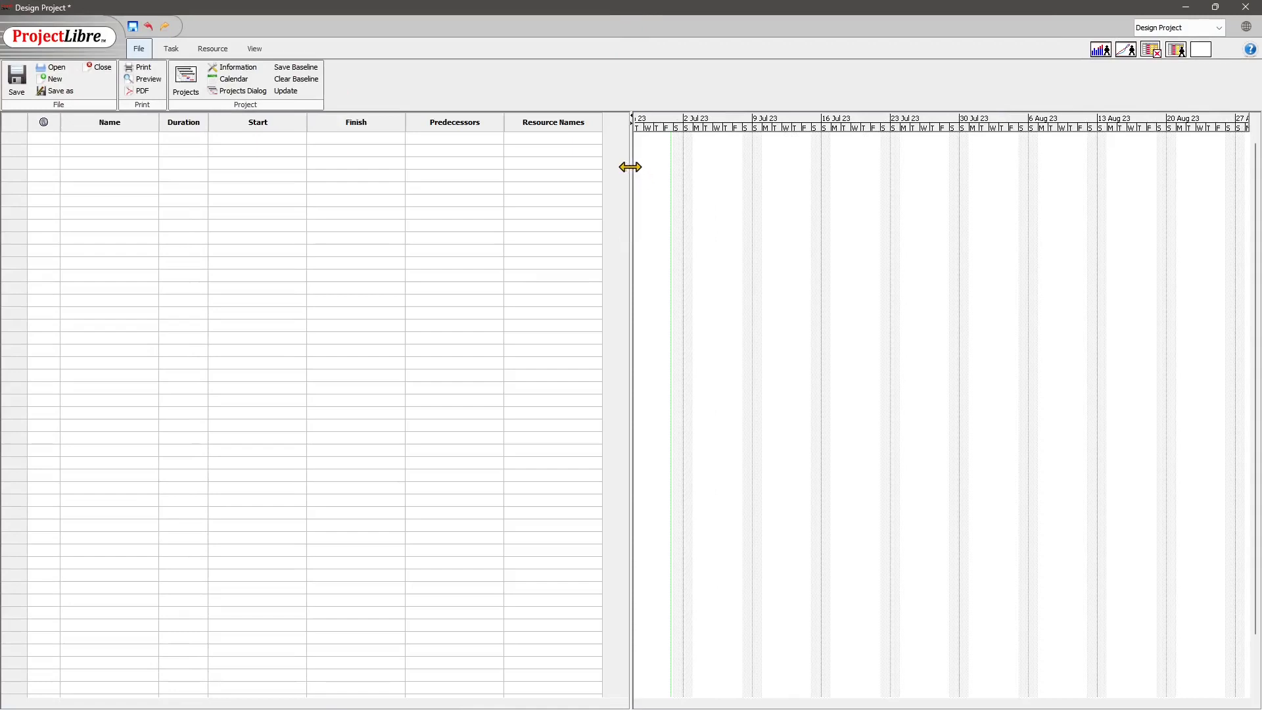
pyautogui.moveTo(631, 166)
pyautogui.mouseDown()
pyautogui.moveTo(616, 185)
pyautogui.moveTo(630, 178)
pyautogui.mouseUp()
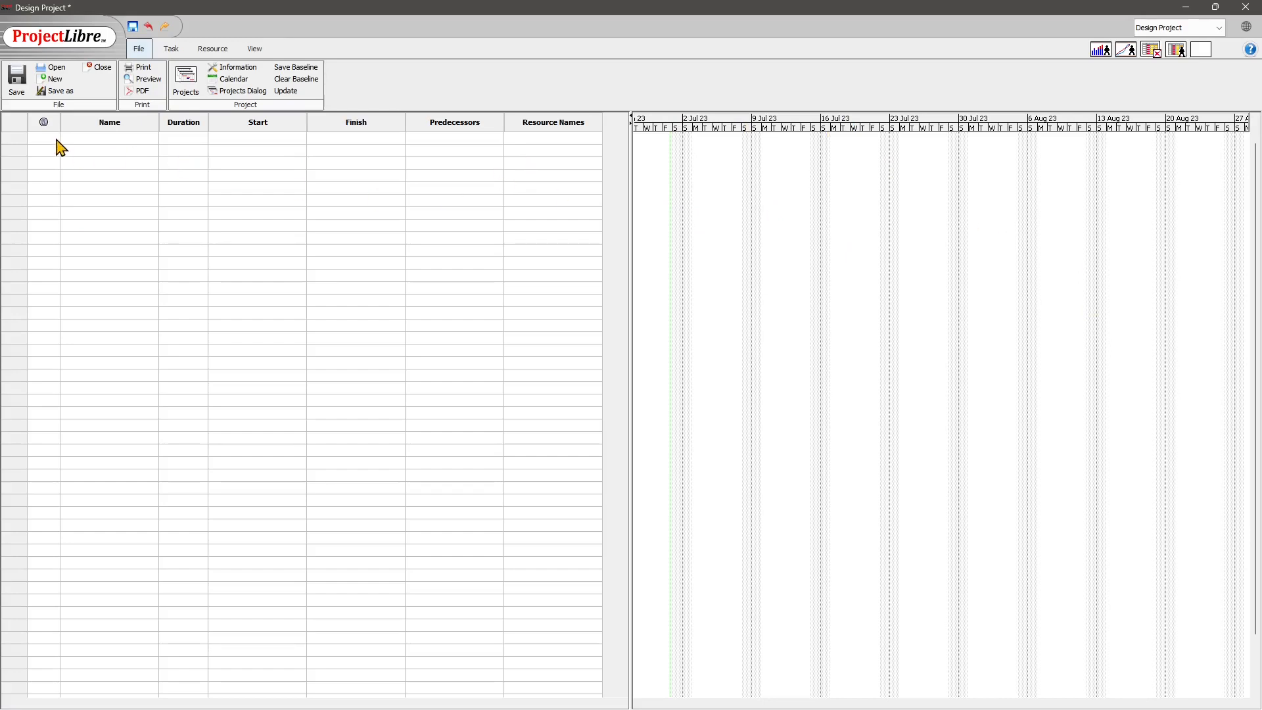
# - Add a task named Briefing in the first row of the task table
pyautogui.click(114, 139)
pyautogui.write('Briefing')
pyautogui.press('Return')
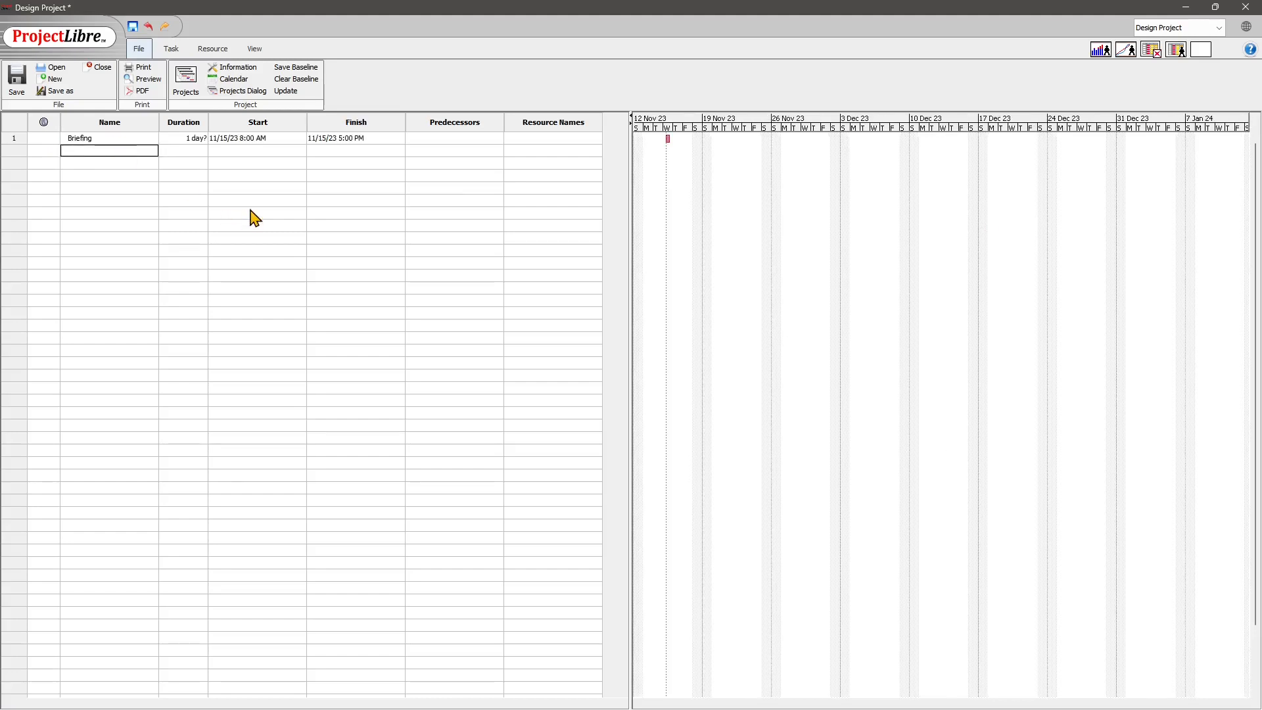
# - Set the Briefing task's duration to 2 days and extend it to 3 days
pyautogui.doubleClick(196, 138)
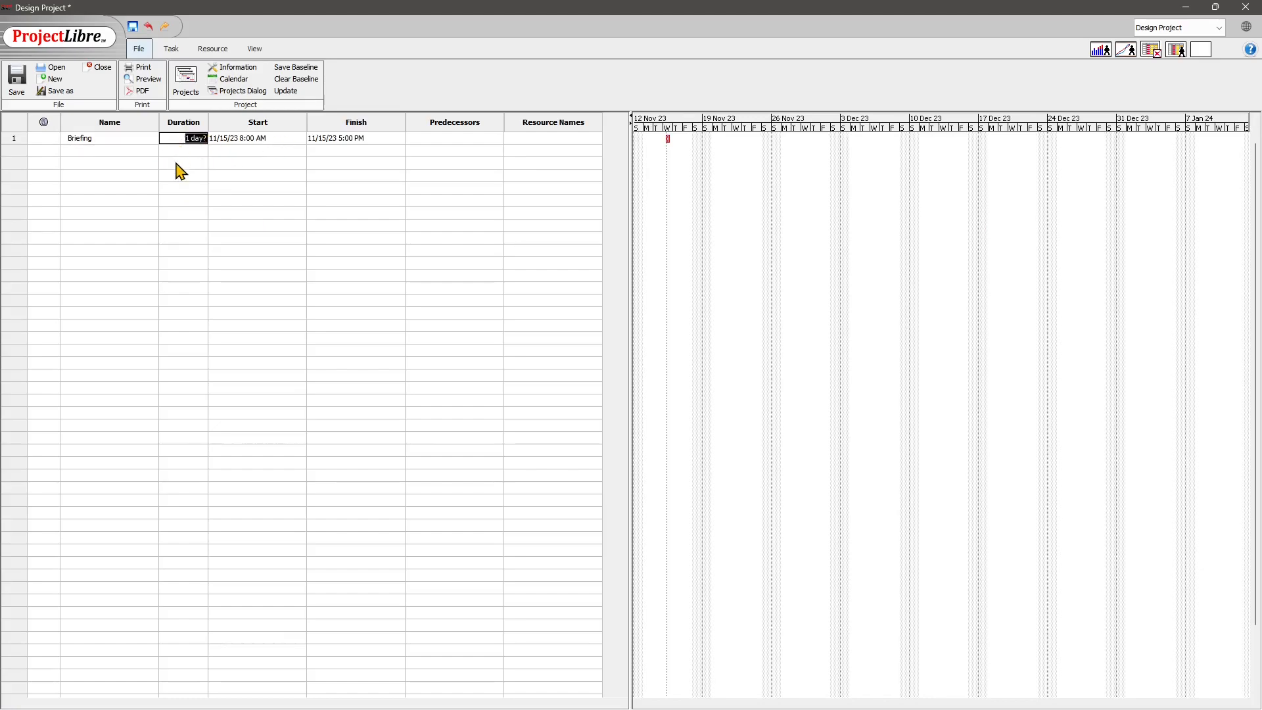
pyautogui.write('2')
pyautogui.press('Return')
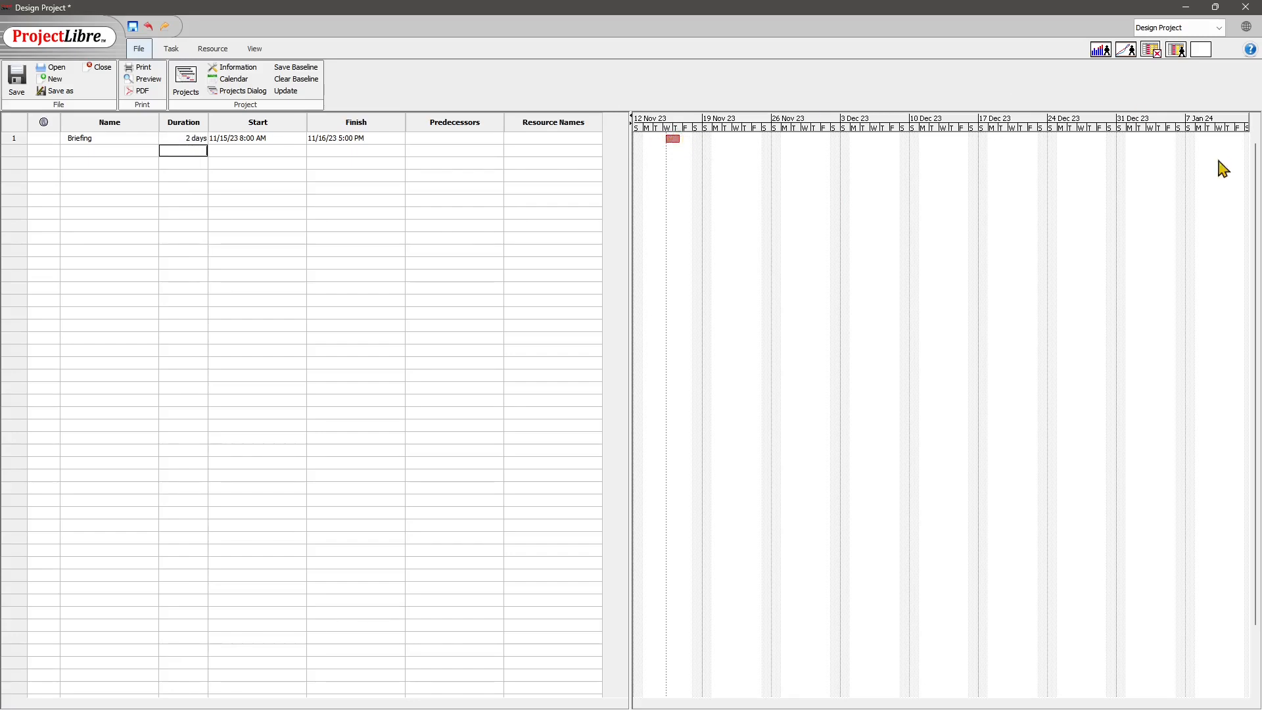
pyautogui.click(182, 138)
pyautogui.write('3')
pyautogui.press('Return')
# - Rename the Briefing task as Initial Briefing
pyautogui.click(96, 141)
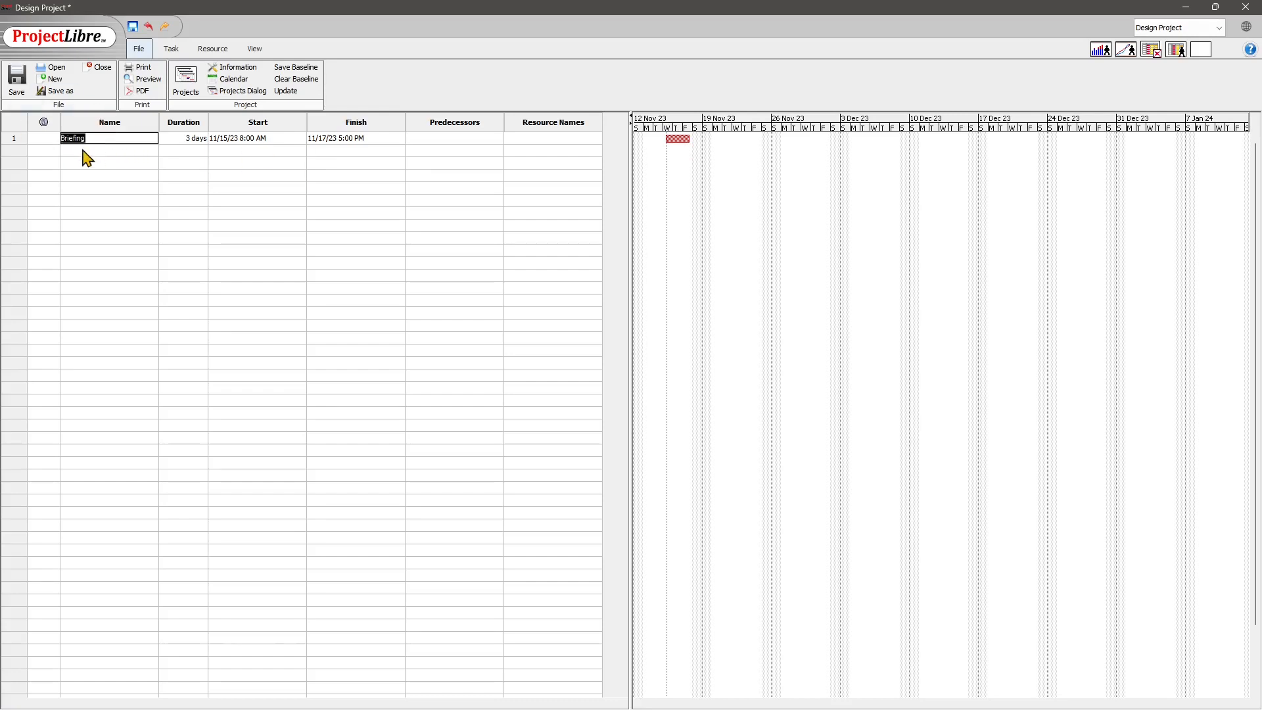
pyautogui.click(116, 139)
pyautogui.click(188, 297)
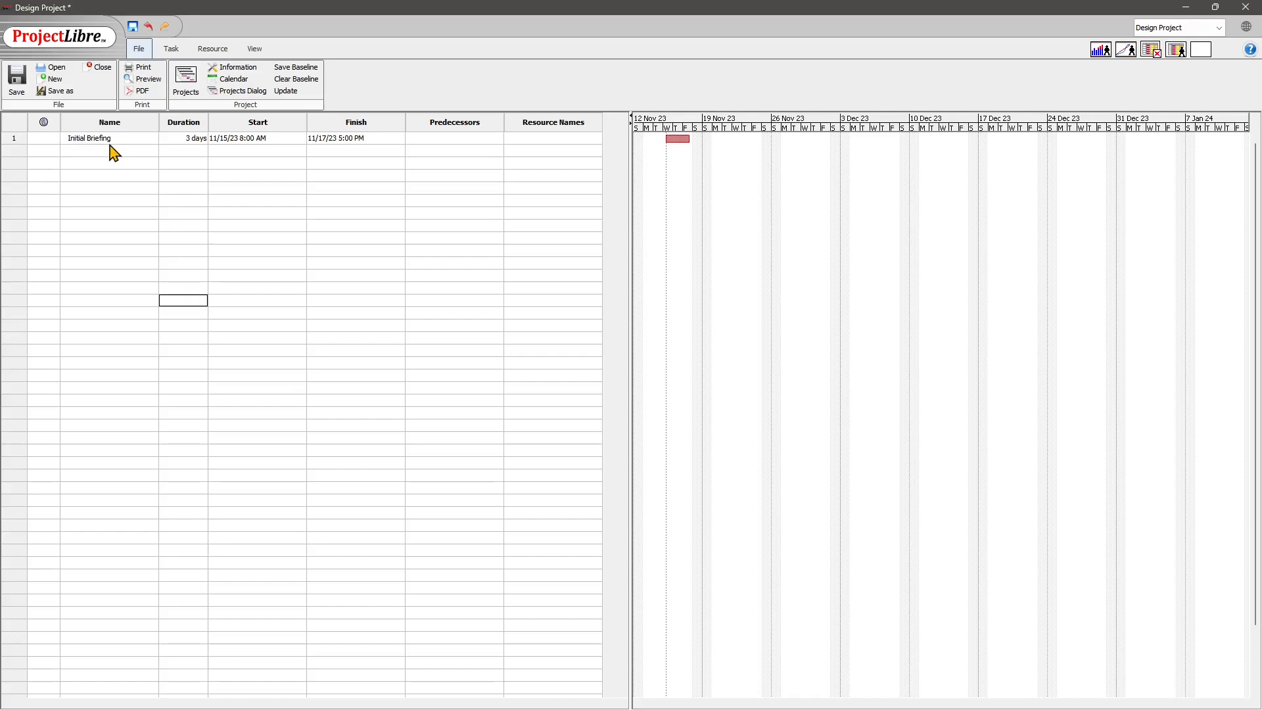
# - Set the Initial Briefing start date to 11/13/23 and allow it to begin before the project start
pyautogui.click(191, 141)
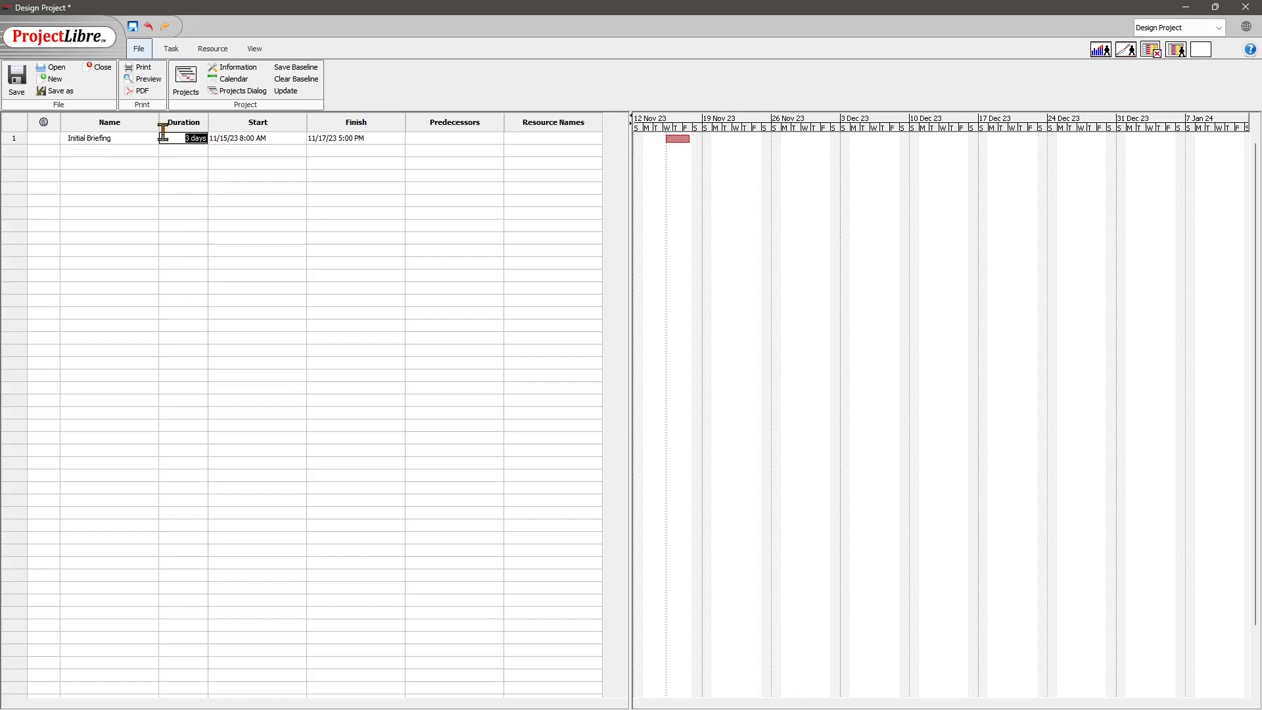
pyautogui.click(267, 138)
pyautogui.click(300, 138)
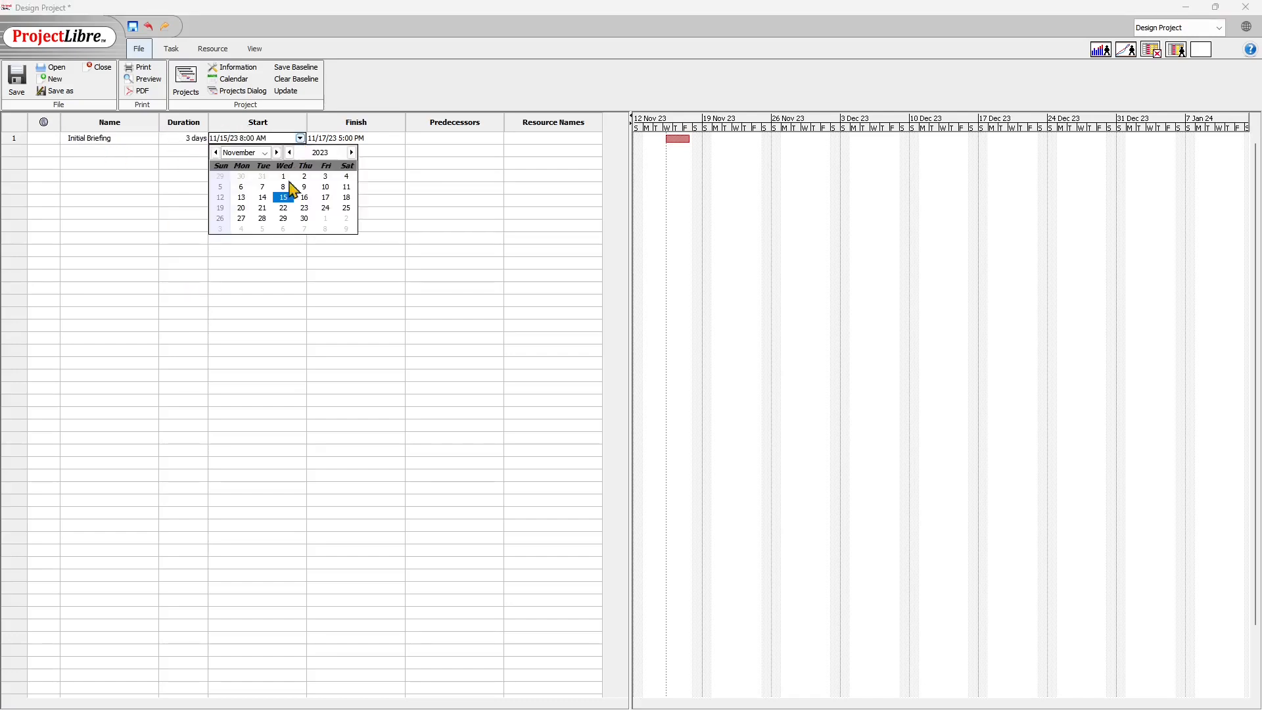
pyautogui.click(241, 199)
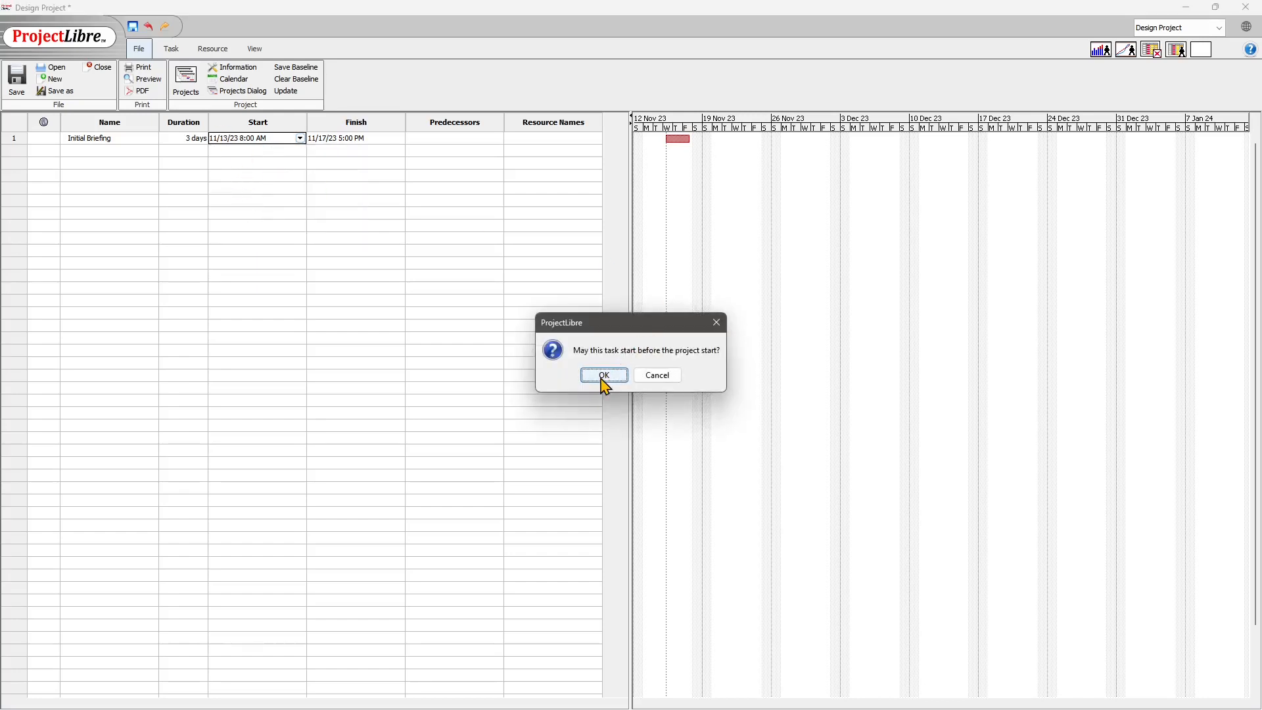
pyautogui.click(603, 374)
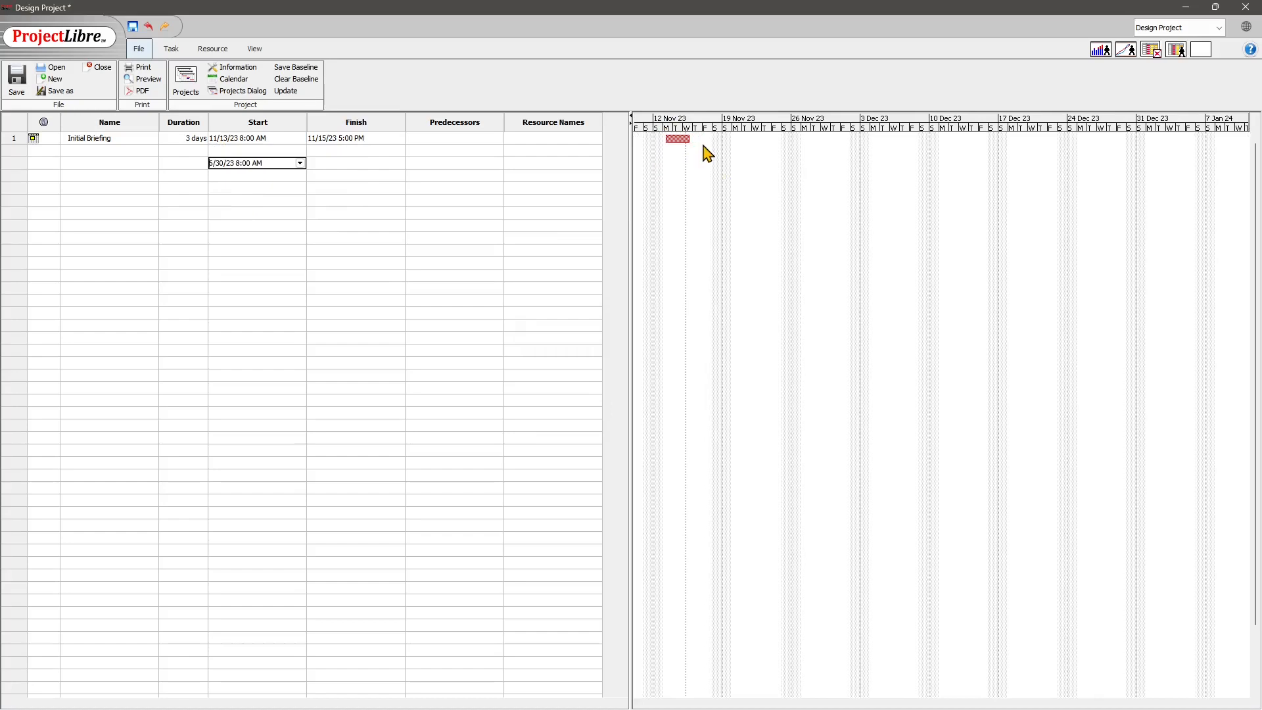
# - Set the Initial Briefing finish date to 11/20/23
pyautogui.click(292, 139)
pyautogui.click(374, 139)
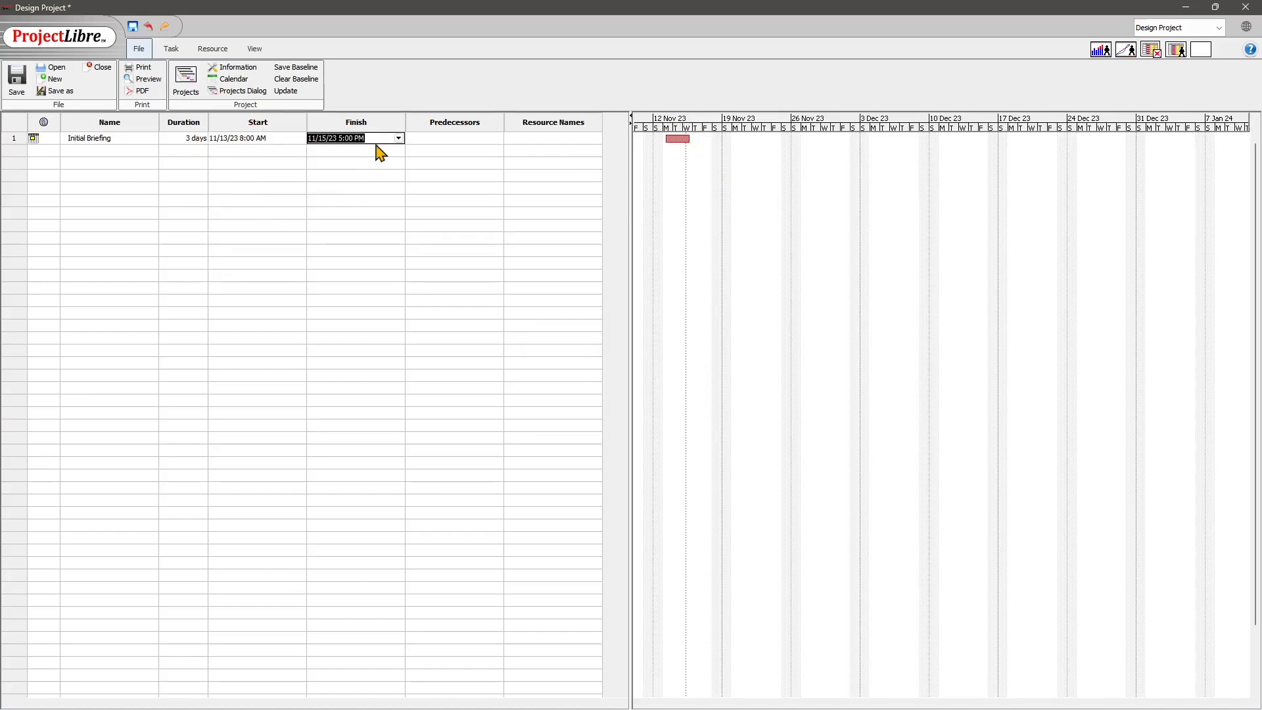
pyautogui.click(399, 139)
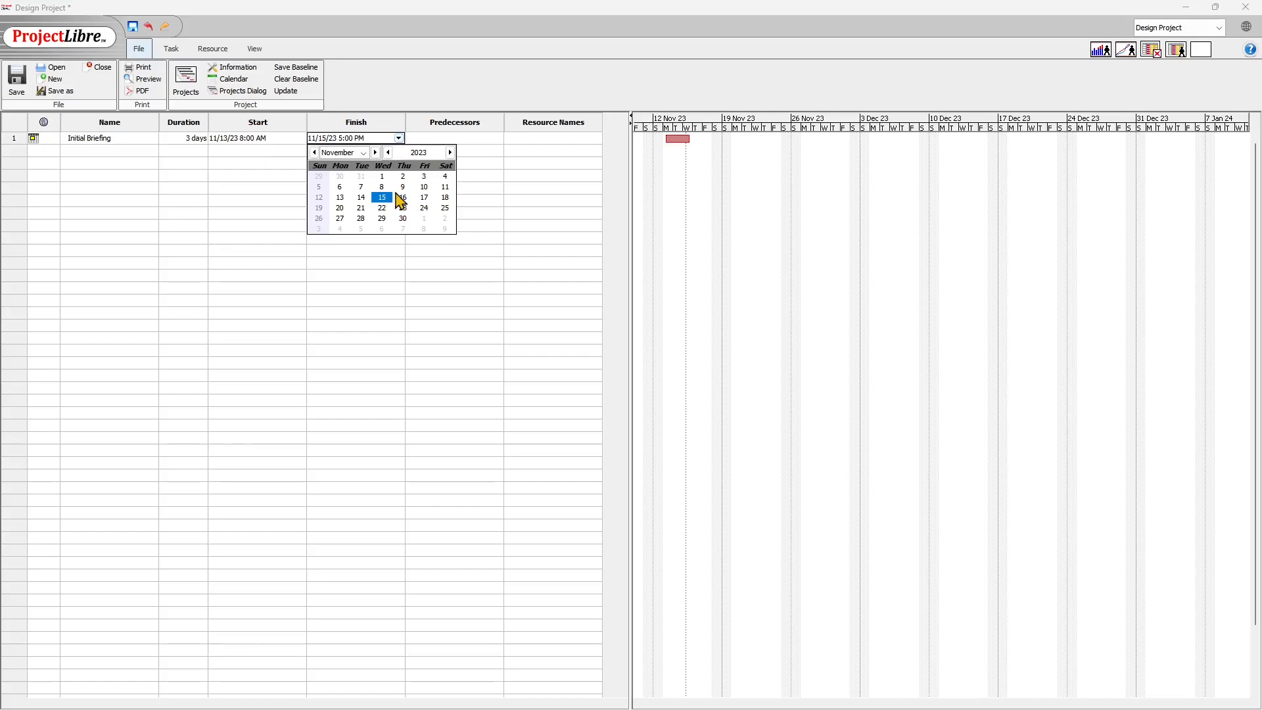
pyautogui.click(340, 208)
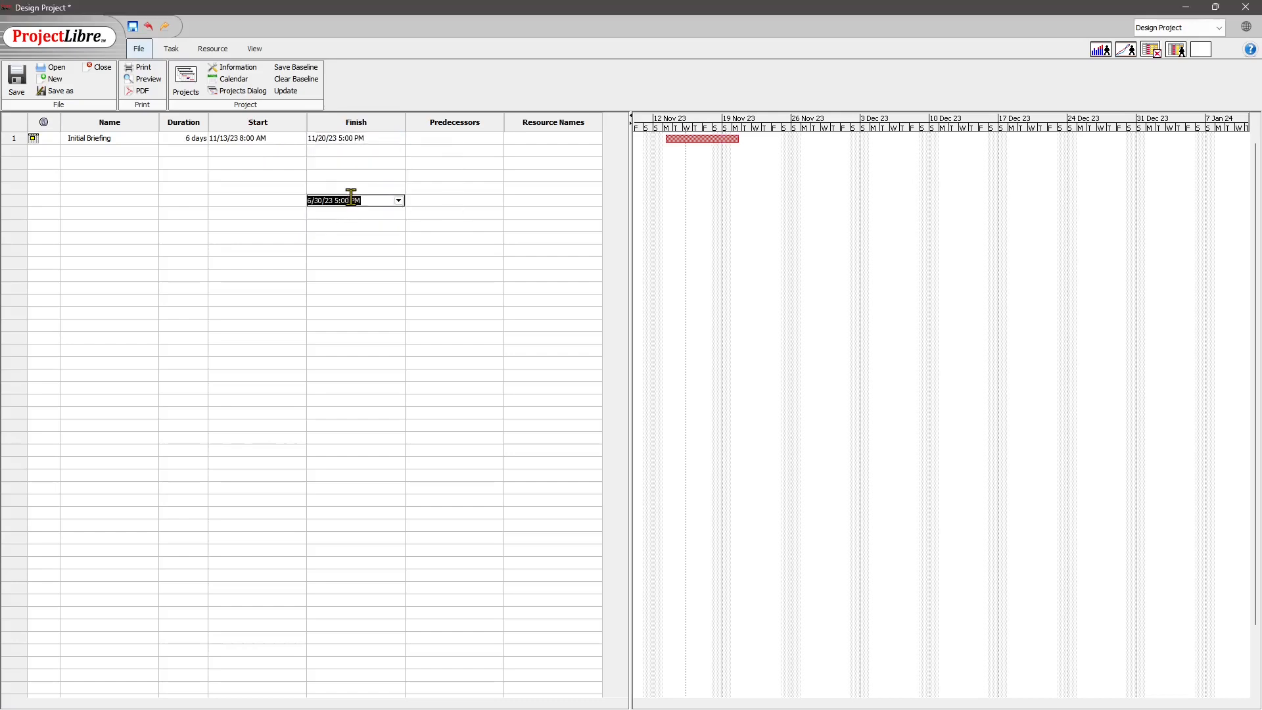
# - Examine the Finish, Predecessors and Resource Names fields of the Initial Briefing task
pyautogui.click(386, 125)
pyautogui.click(429, 151)
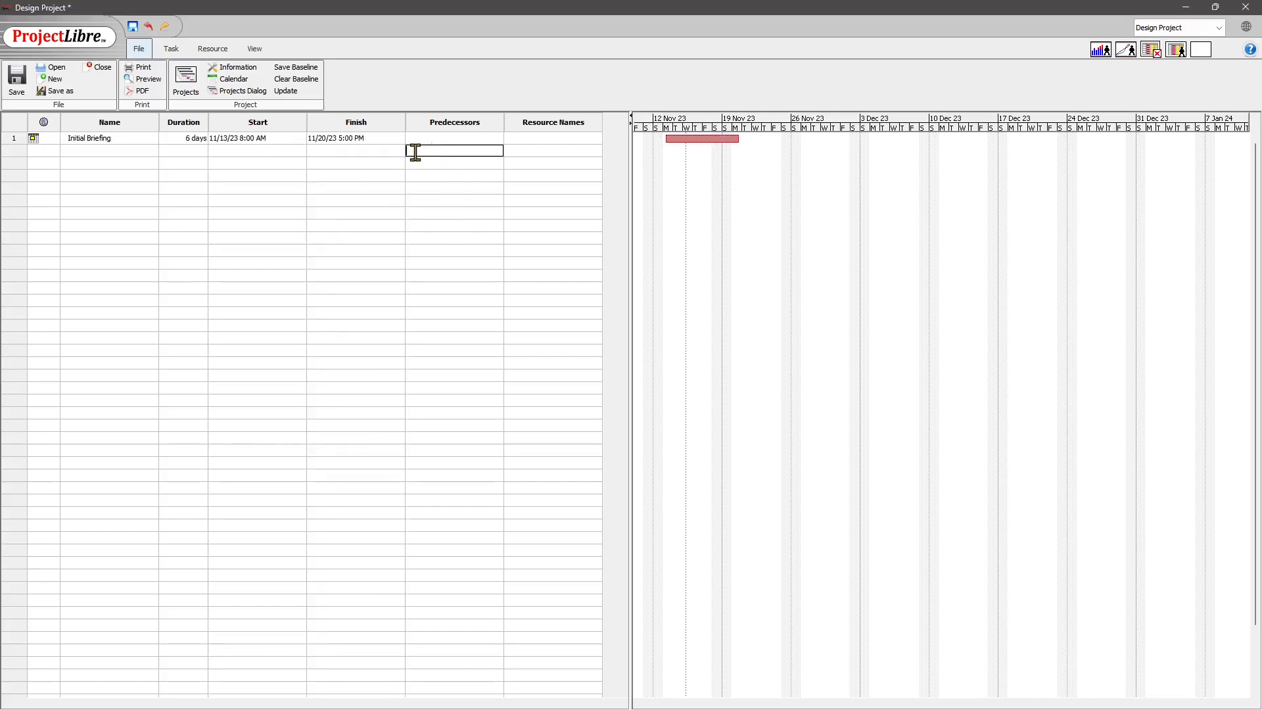
pyautogui.doubleClick(381, 140)
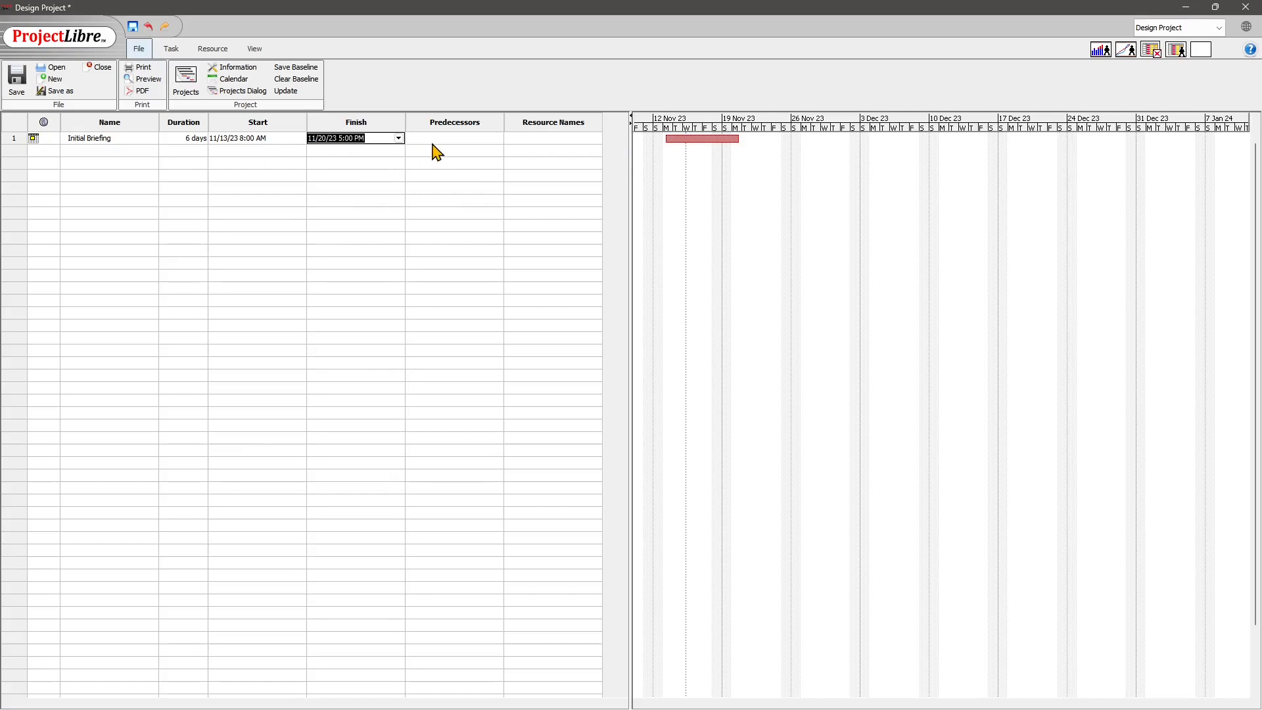
pyautogui.click(433, 140)
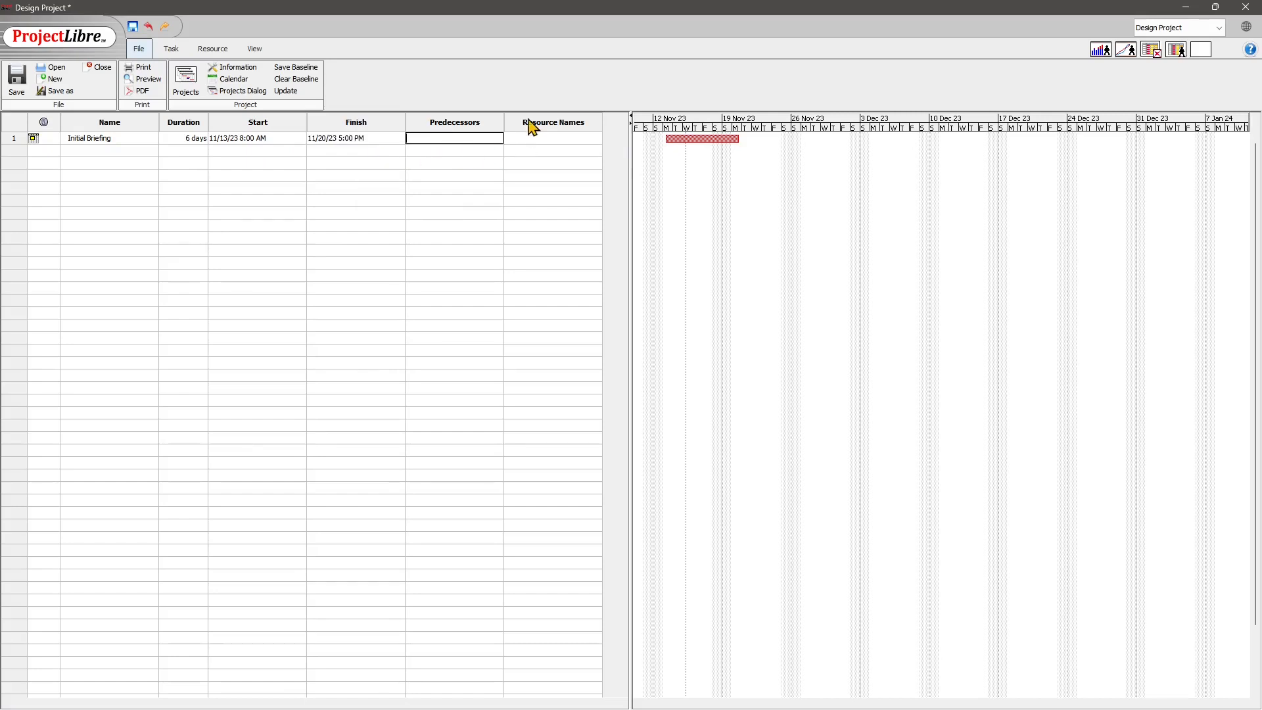
pyautogui.click(545, 140)
pyautogui.click(437, 139)
pyautogui.click(464, 163)
pyautogui.click(446, 139)
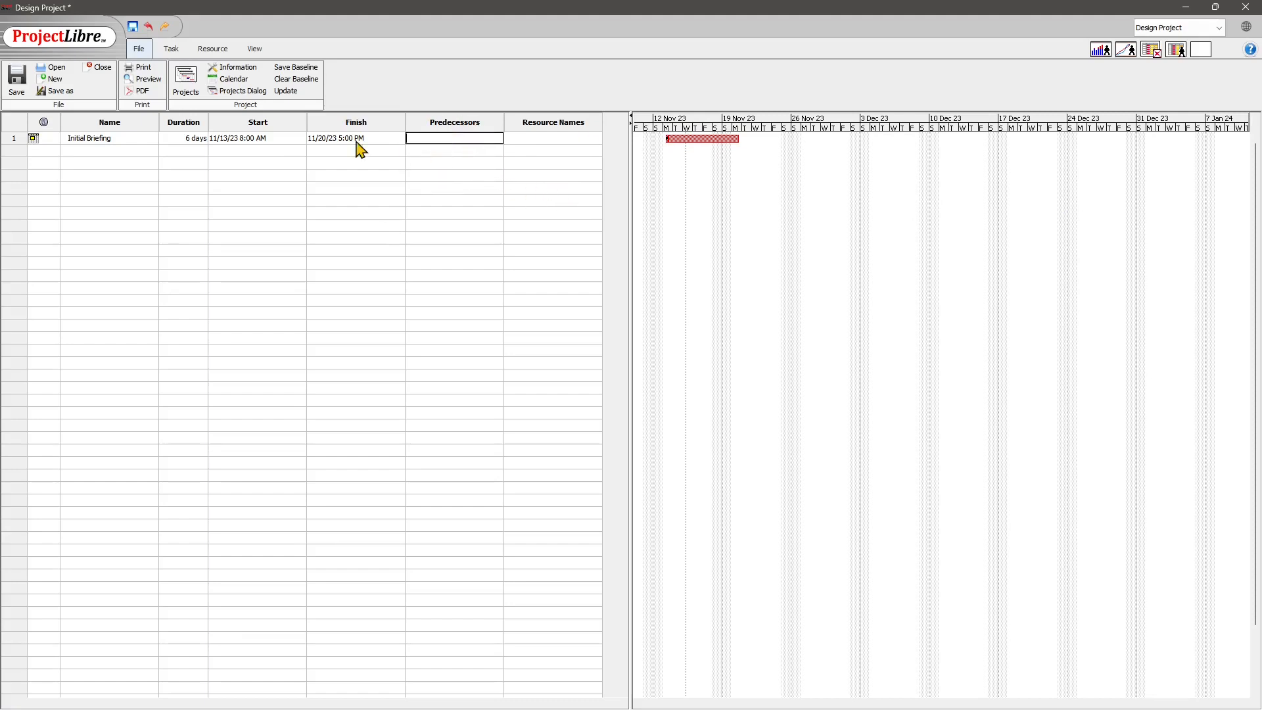
pyautogui.click(554, 138)
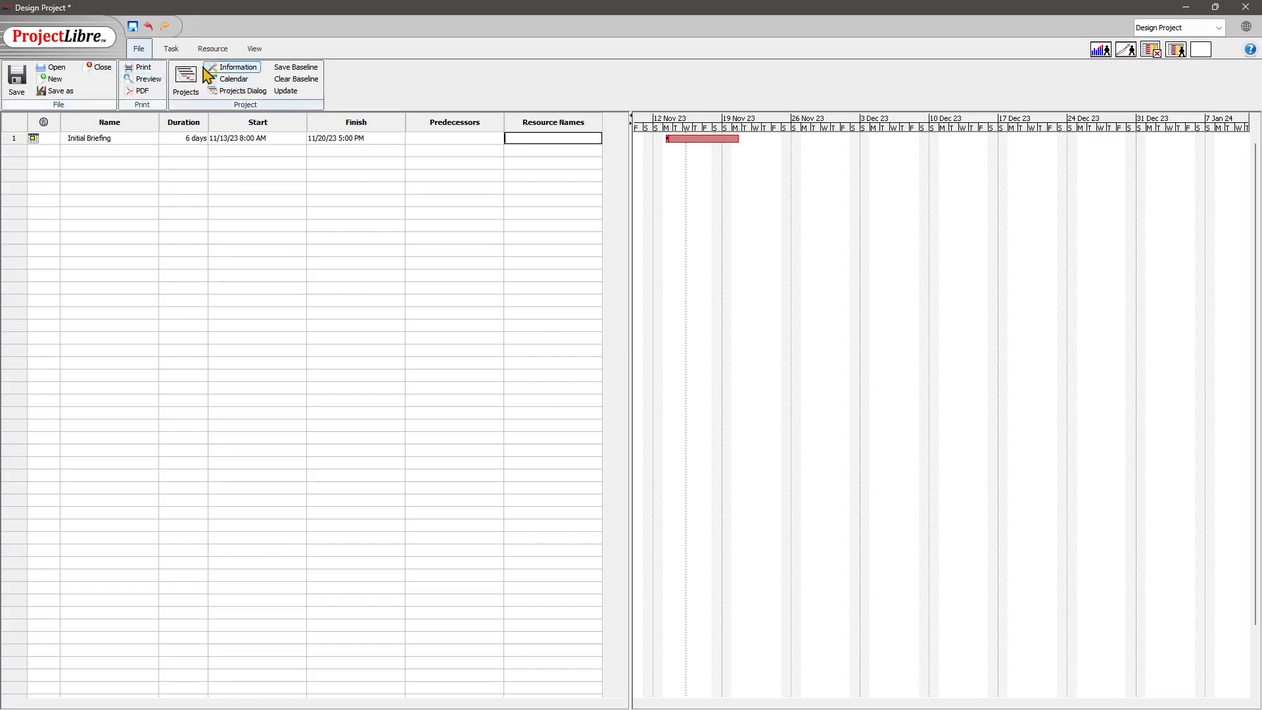
# - View the list of projects and return to the Gantt chart
pyautogui.click(186, 86)
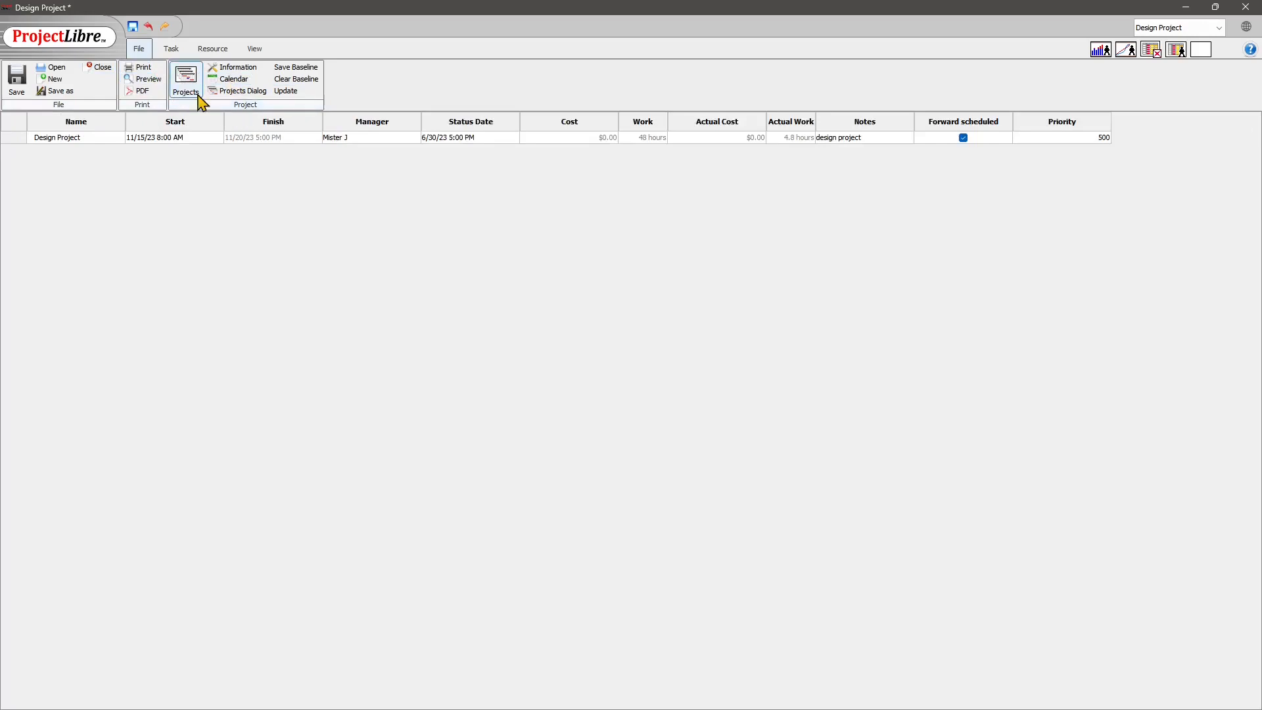
pyautogui.click(172, 52)
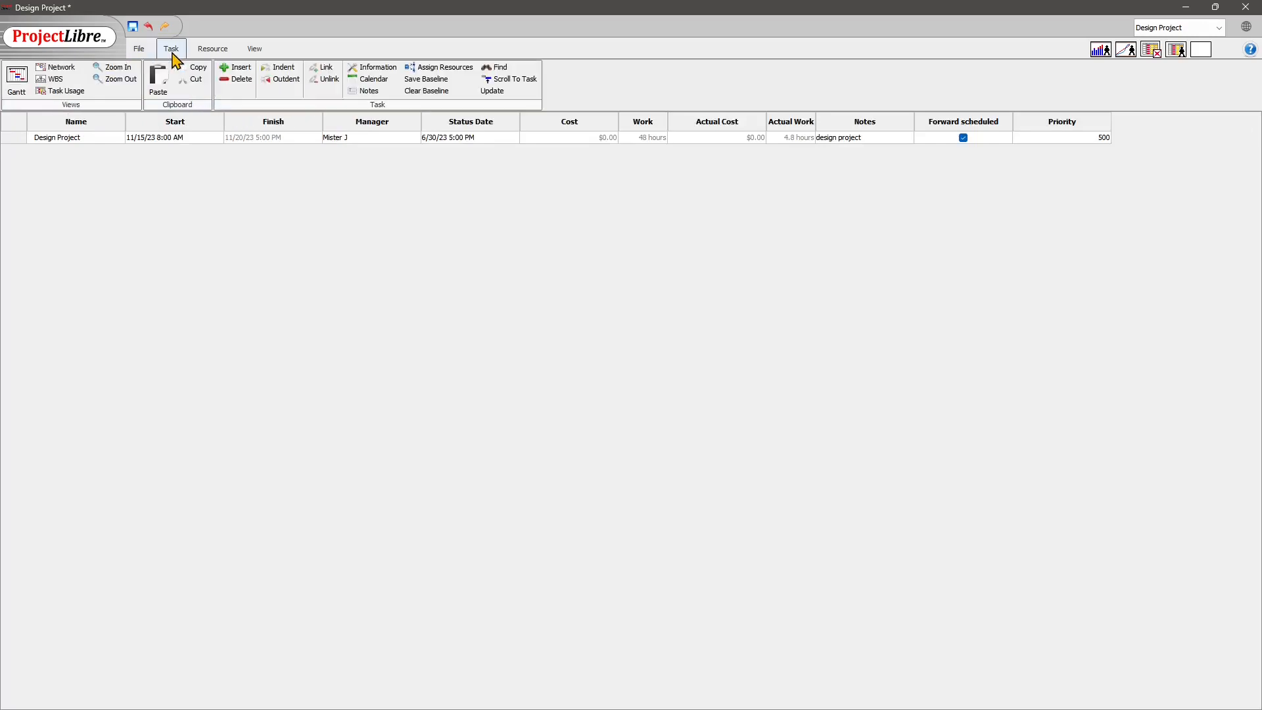
pyautogui.click(21, 80)
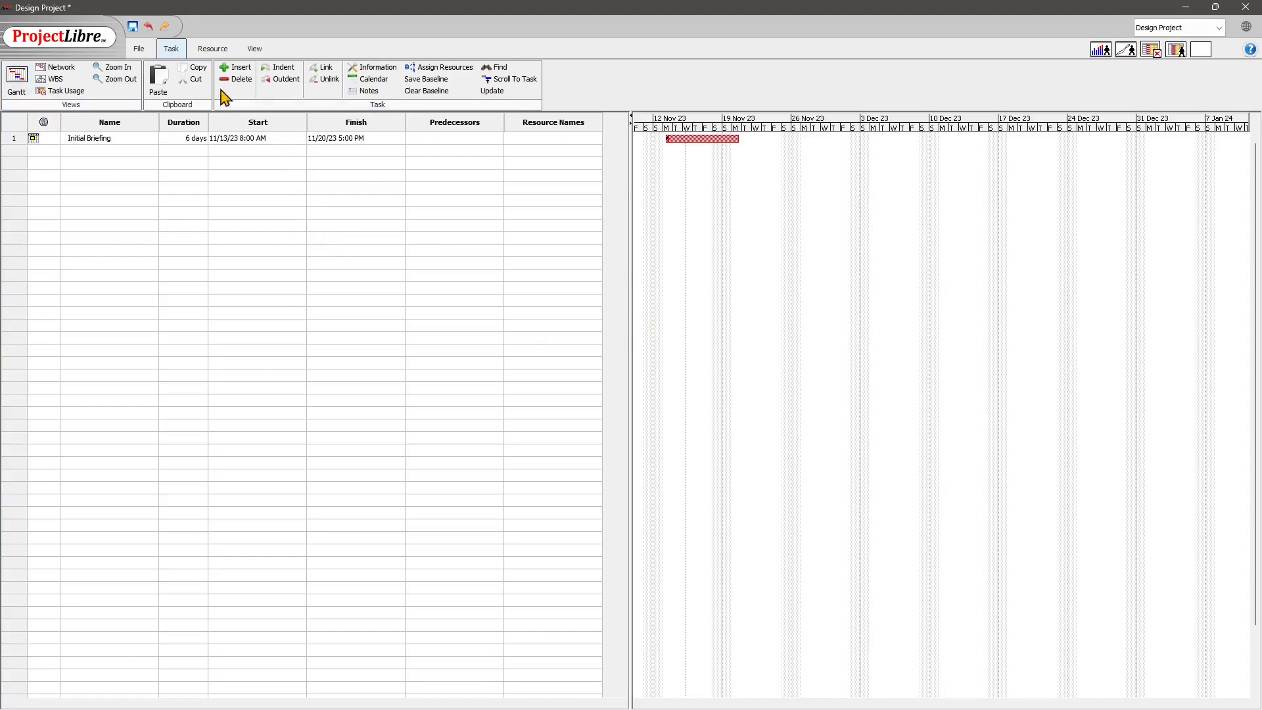
# - Show the resource sheet and add the names of two people as resources in the first two rows
pyautogui.click(213, 51)
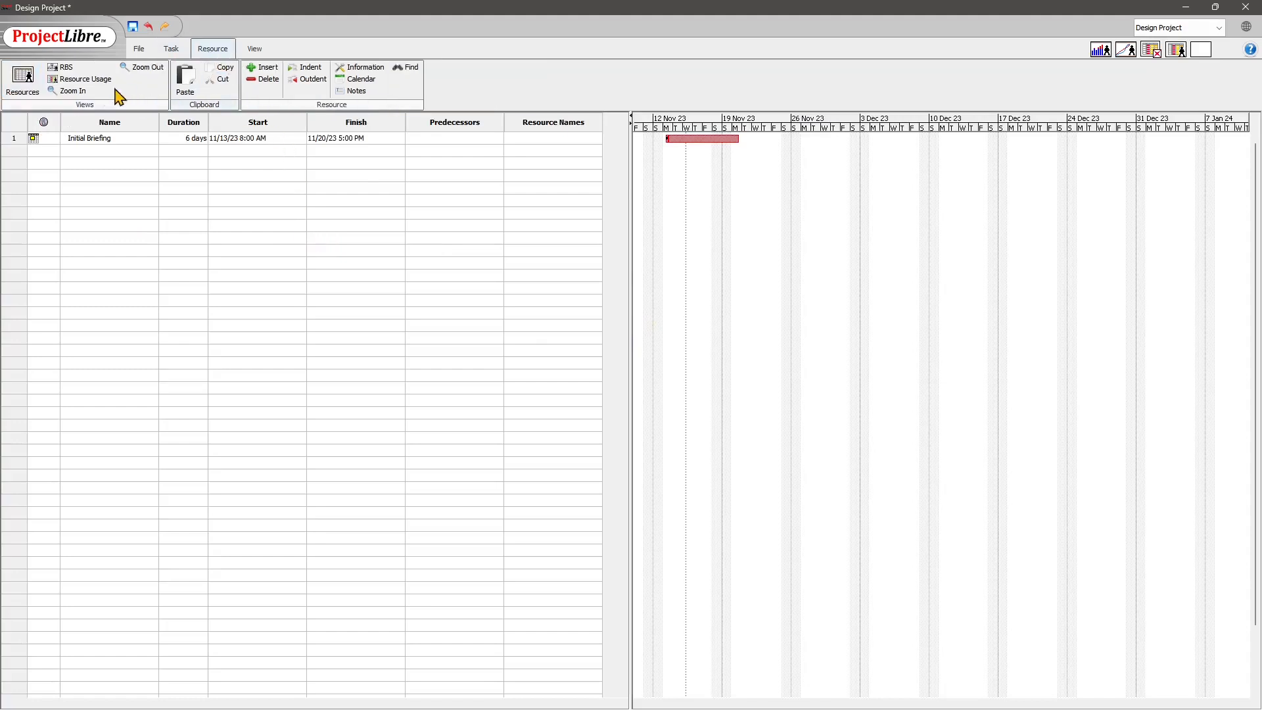
pyautogui.click(25, 87)
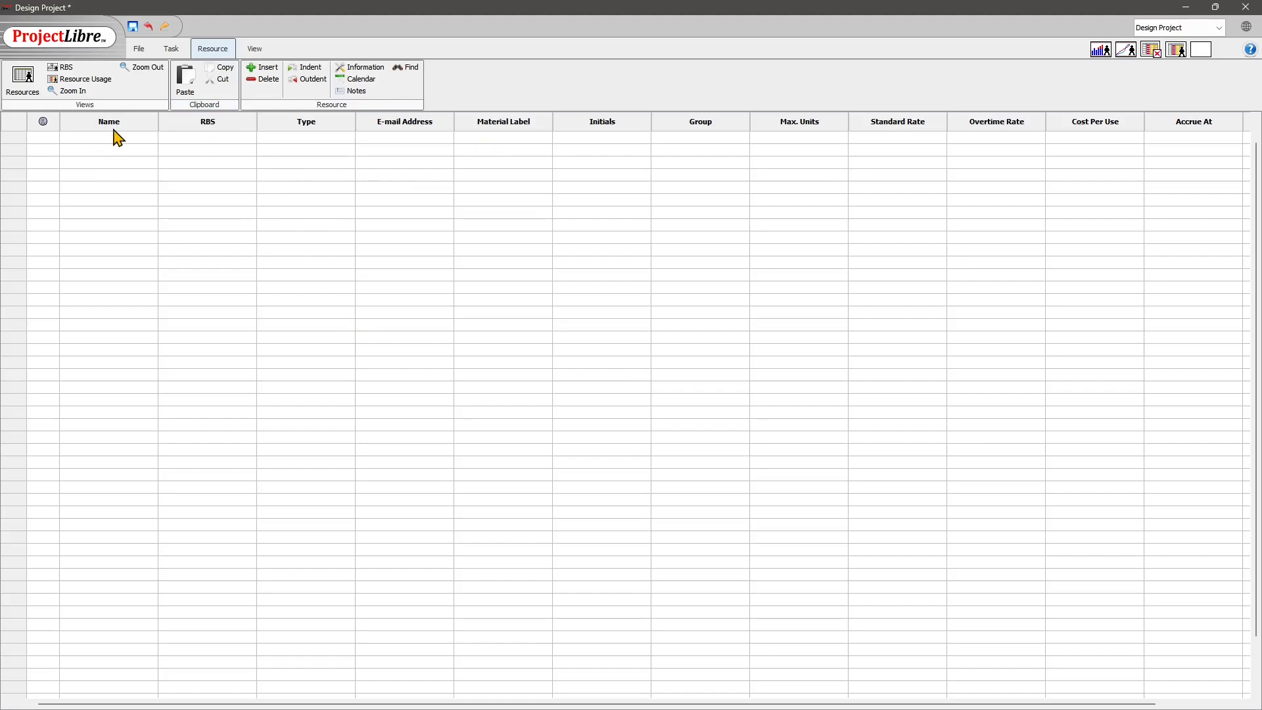
pyautogui.click(114, 135)
pyautogui.press('Return')
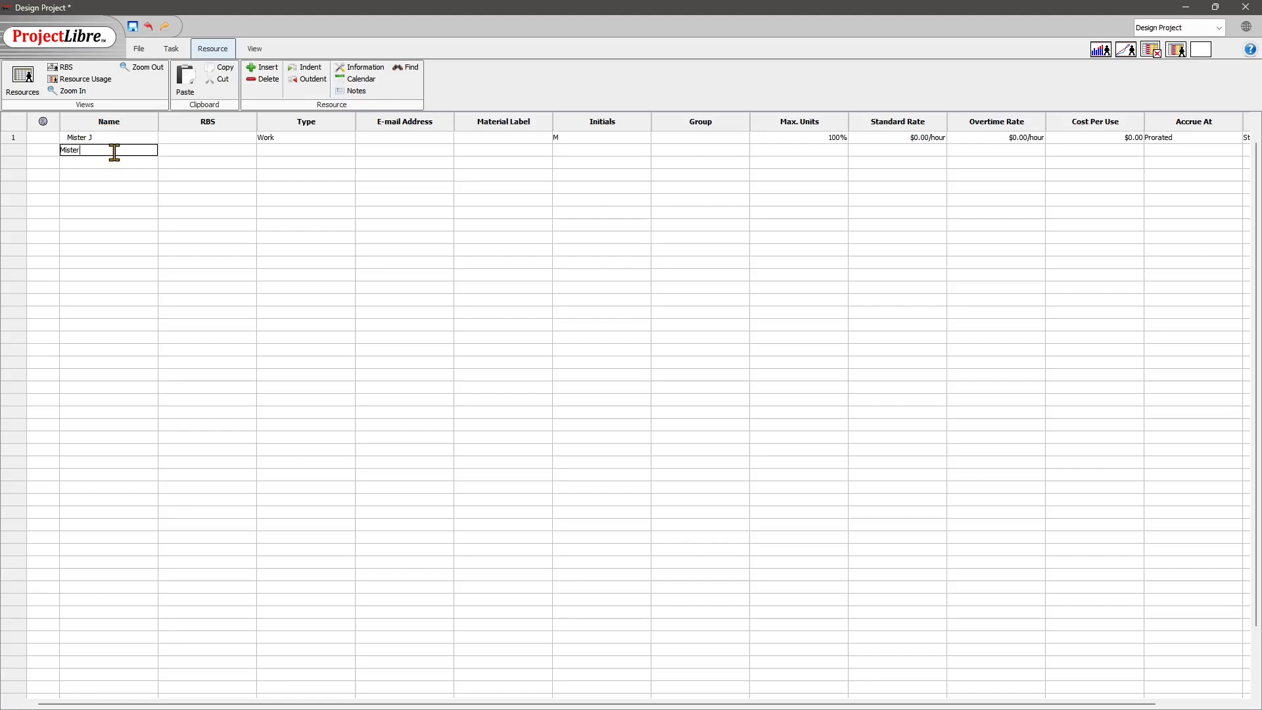
pyautogui.press('Return')
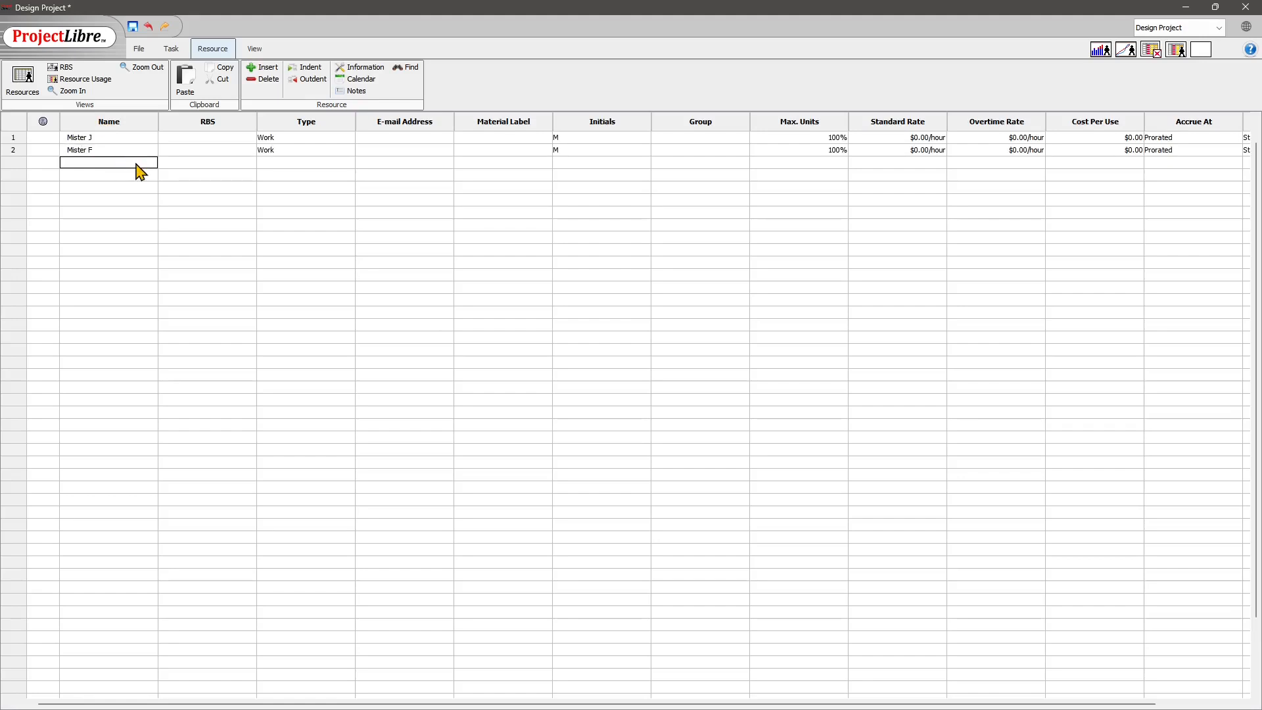
# - Add the names of two more people as resources in the third and fourth rows
pyautogui.click(134, 172)
pyautogui.click(143, 154)
pyautogui.click(134, 163)
pyautogui.write('Mister M')
pyautogui.press('Return')
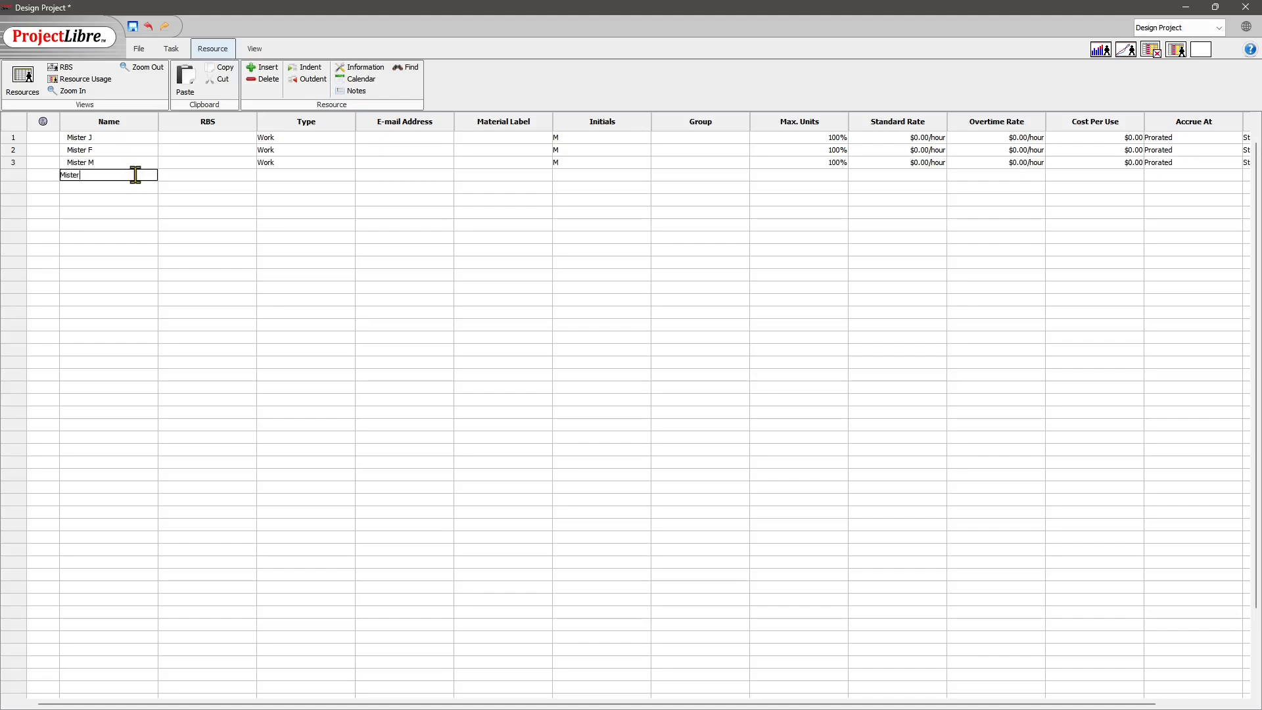
pyautogui.press('Return')
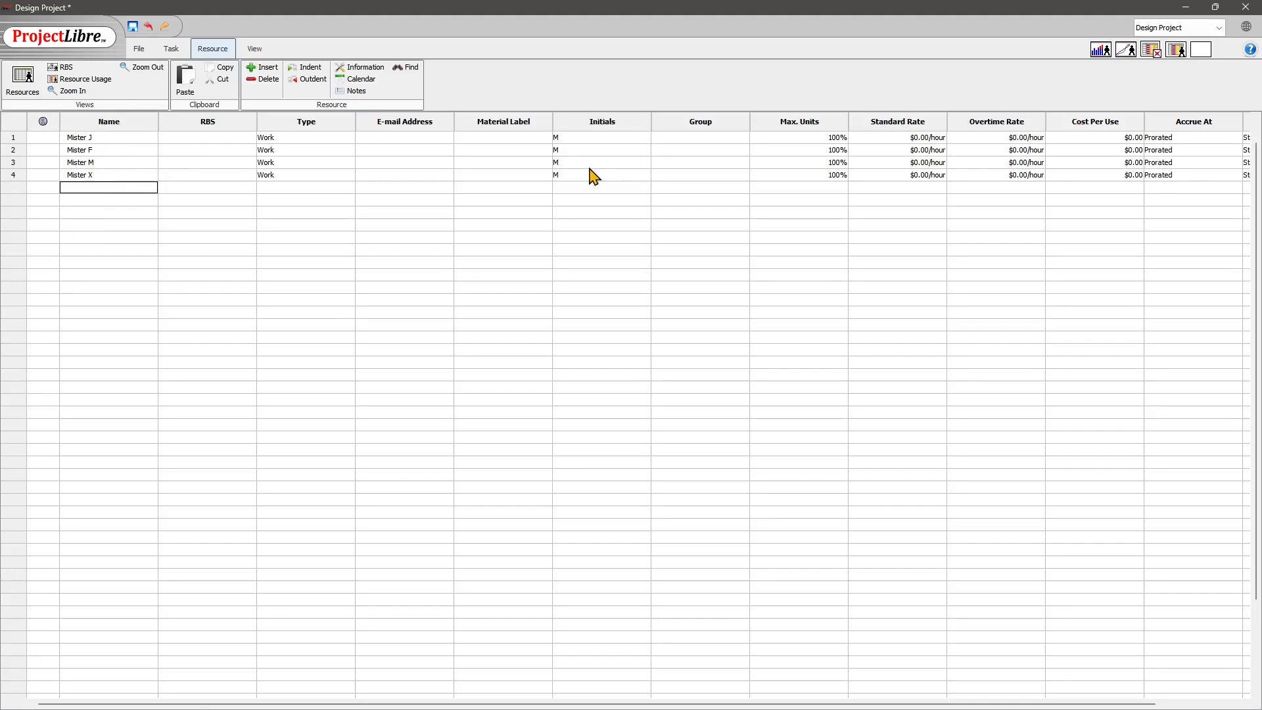
pyautogui.click(73, 140)
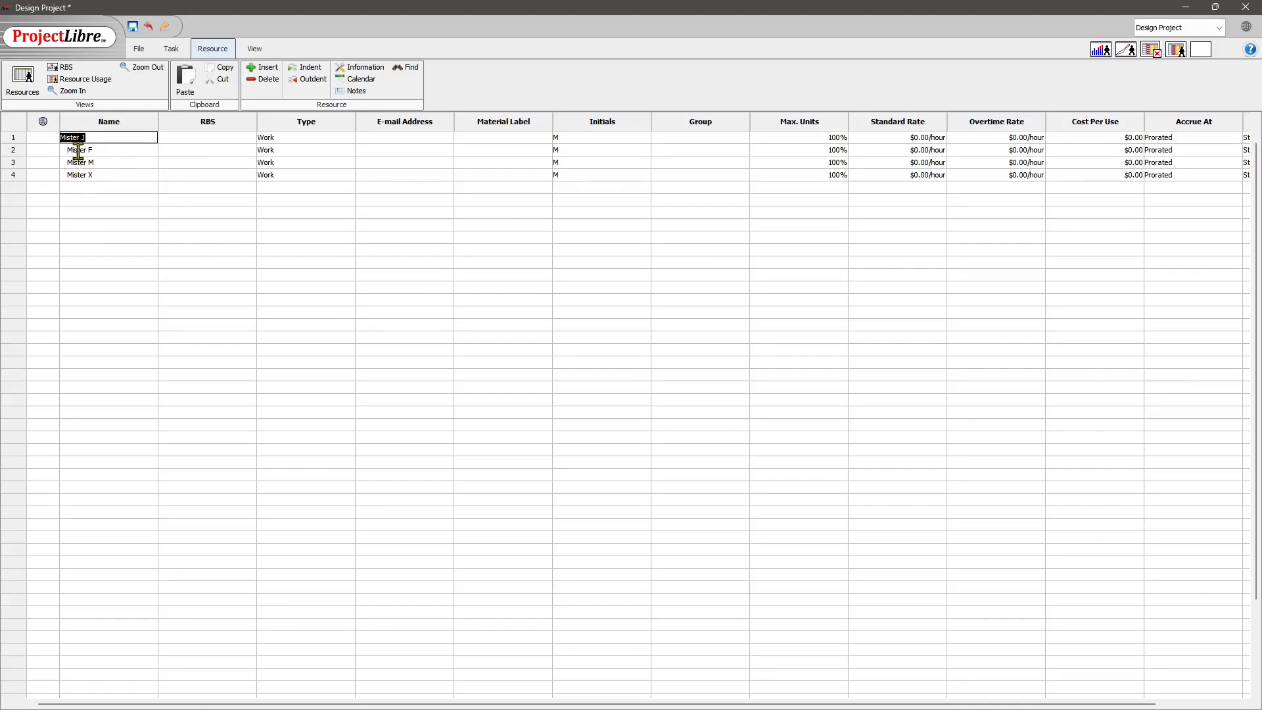
pyautogui.click(78, 150)
pyautogui.click(84, 185)
pyautogui.click(107, 250)
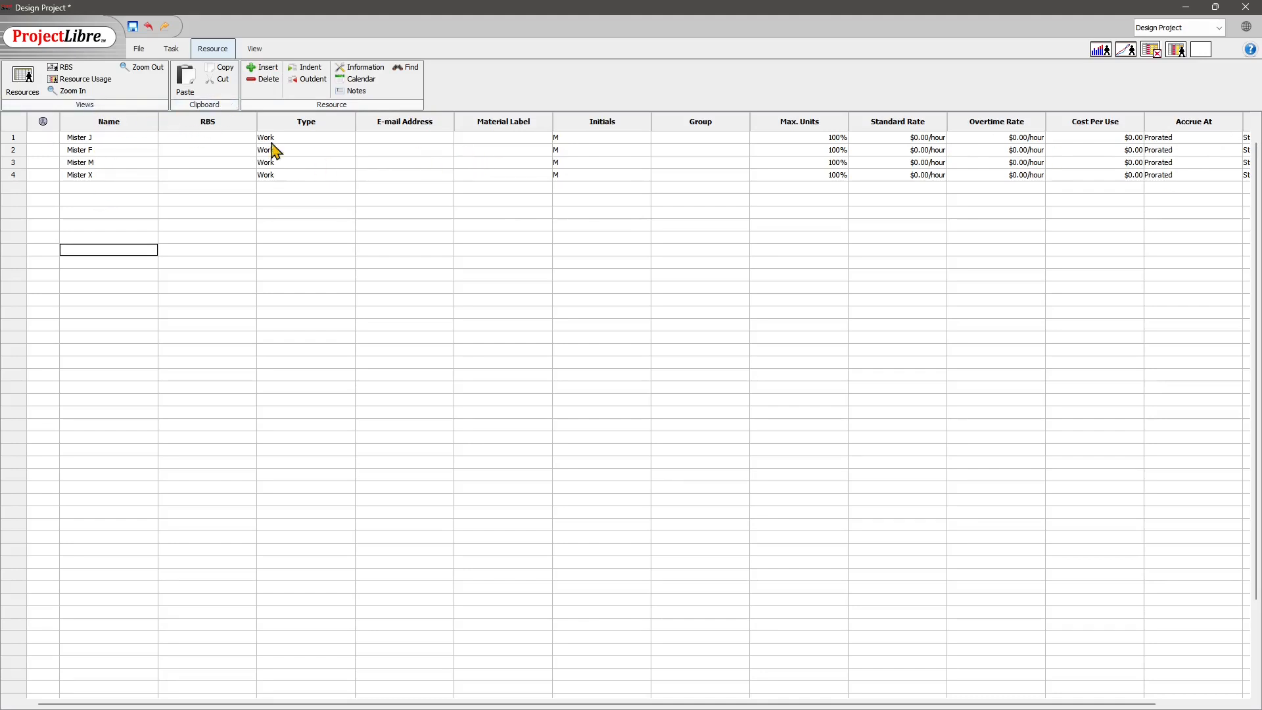
# - Switch from the resource sheet to the project list and back to the Gantt chart
pyautogui.click(171, 51)
pyautogui.click(137, 50)
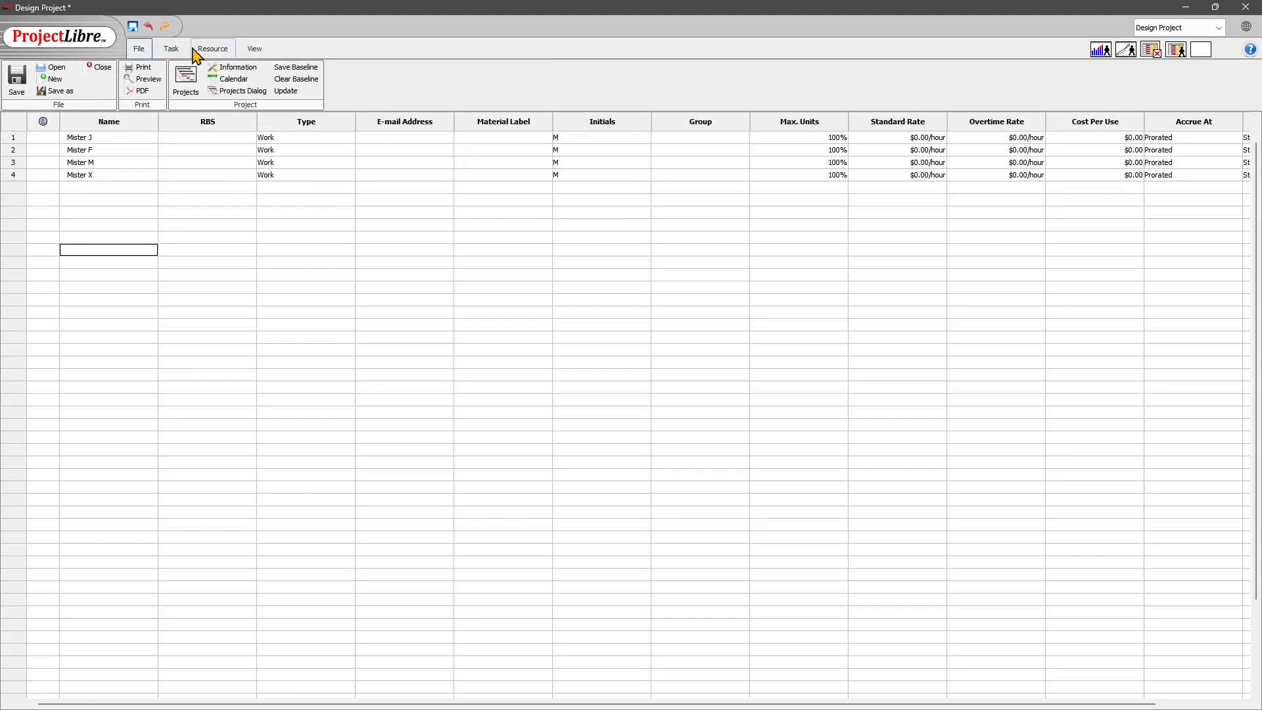
pyautogui.click(187, 81)
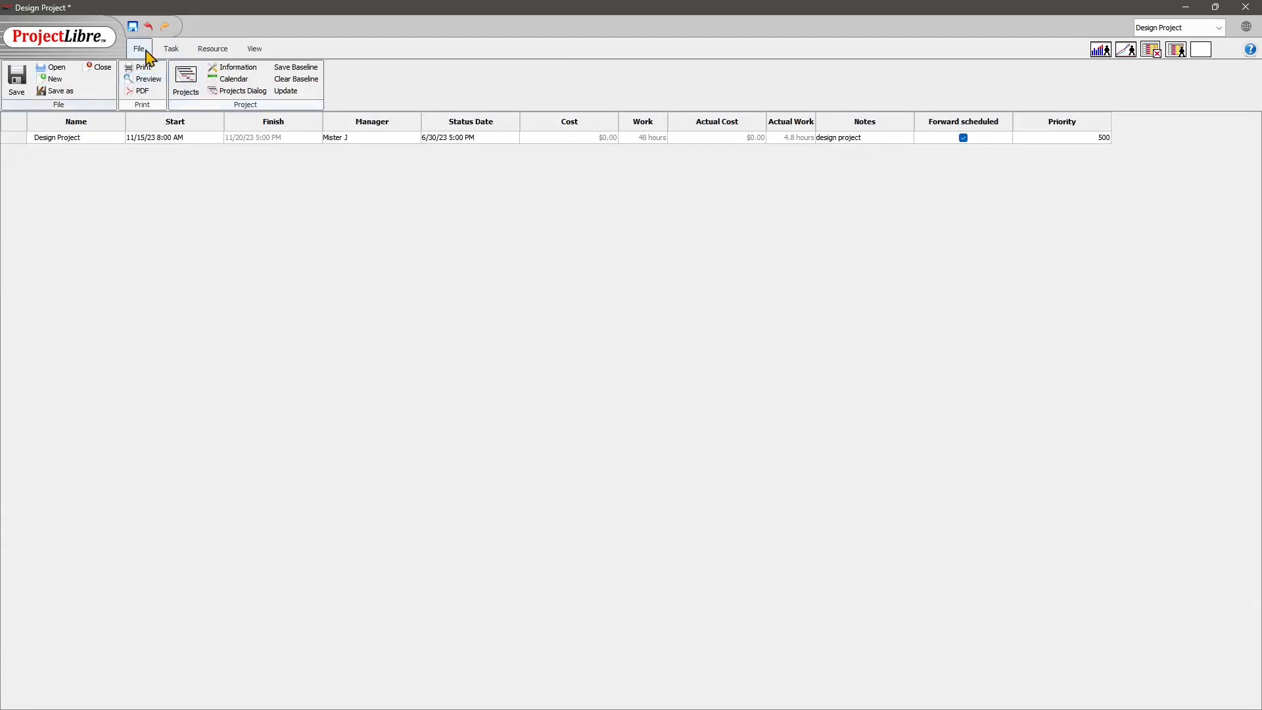
pyautogui.click(172, 49)
pyautogui.click(27, 89)
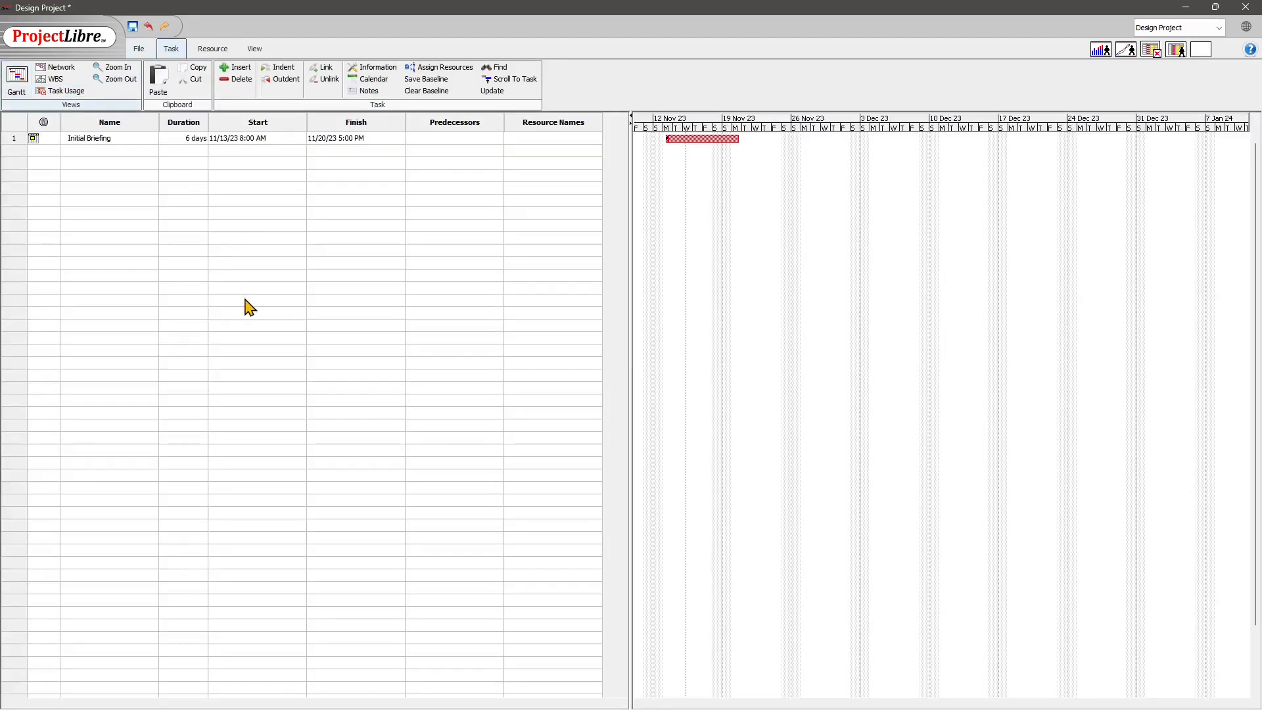
# - Look through the Resources, Projects and Report views and return to the Gantt chart
pyautogui.click(255, 51)
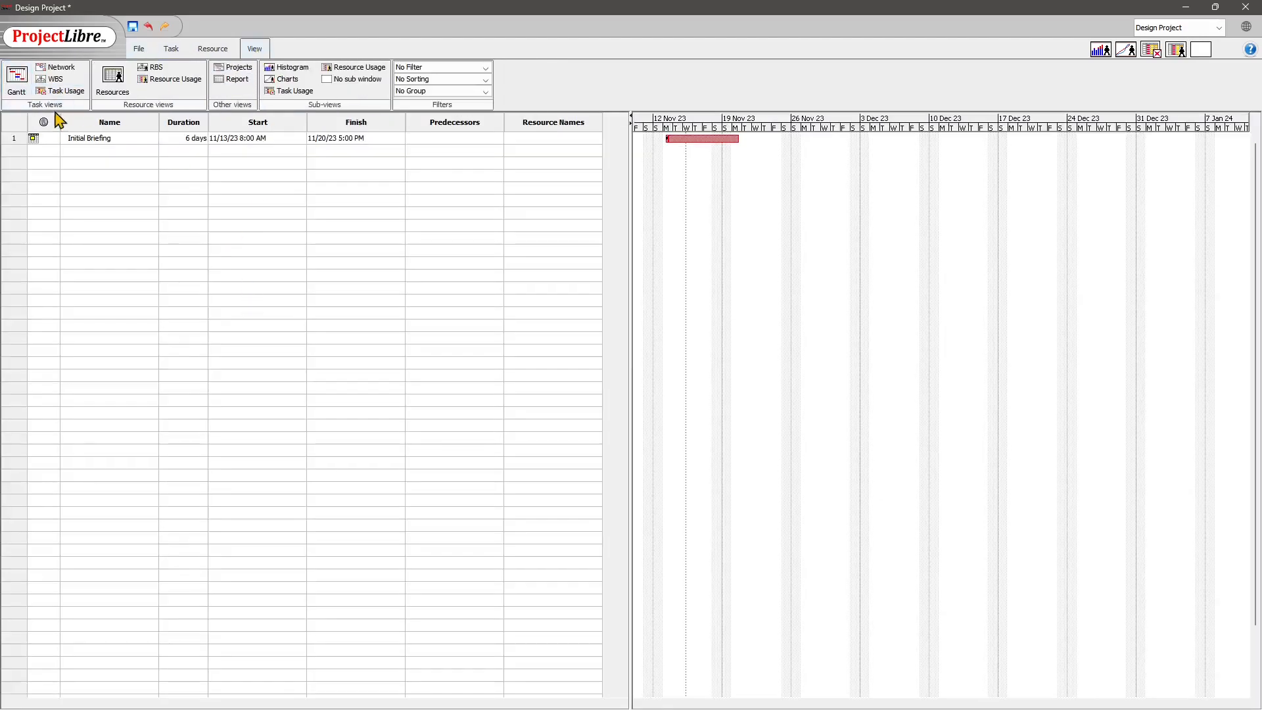
pyautogui.click(112, 82)
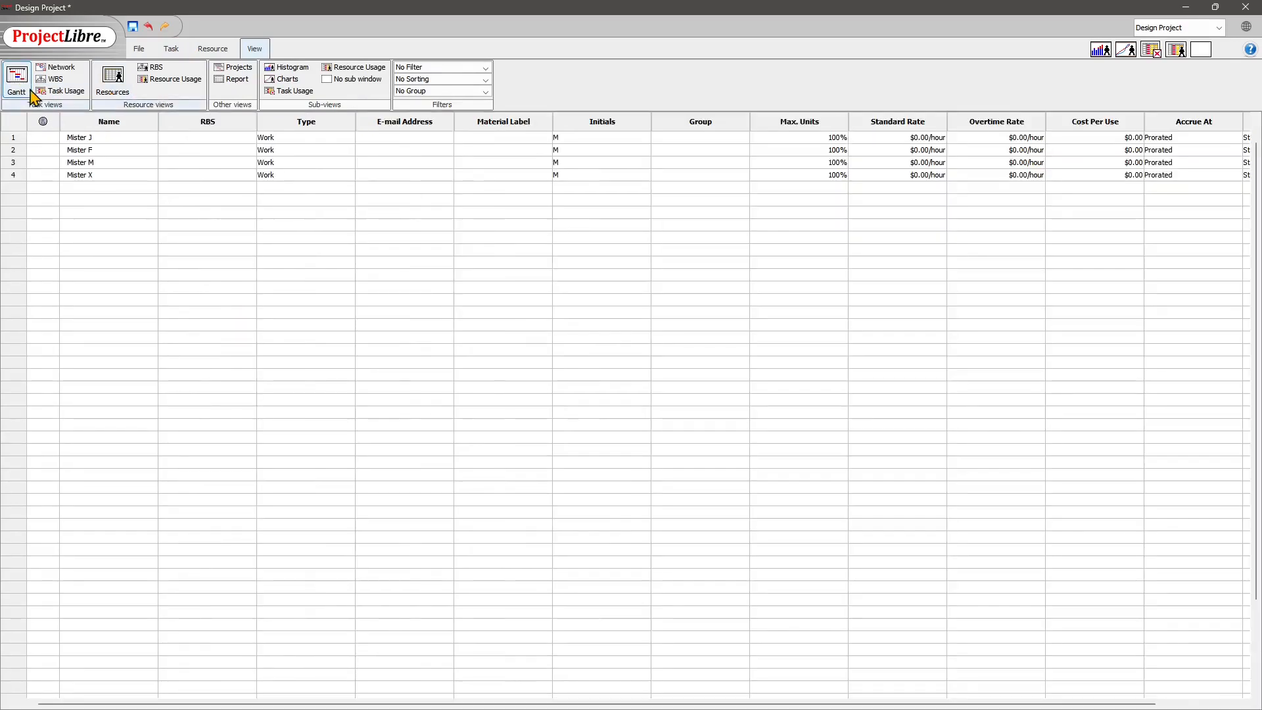
pyautogui.click(27, 89)
pyautogui.click(113, 82)
pyautogui.click(16, 82)
pyautogui.click(233, 69)
pyautogui.click(231, 81)
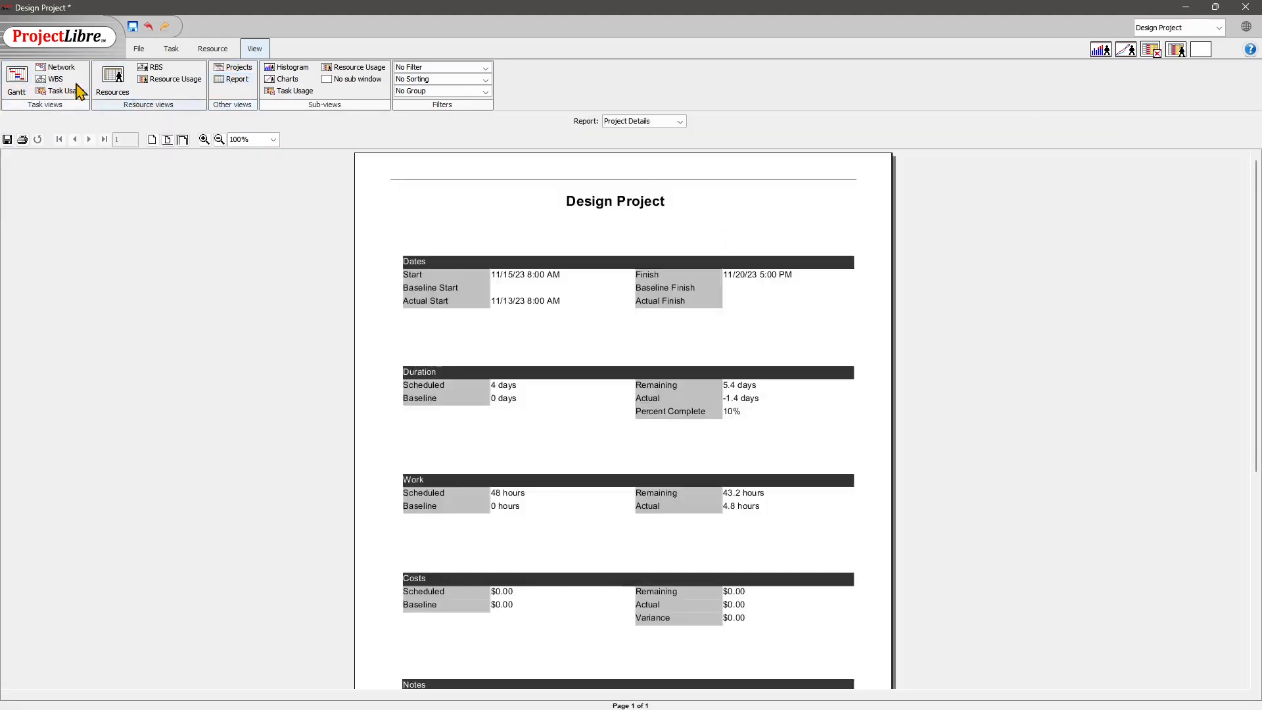
pyautogui.click(15, 81)
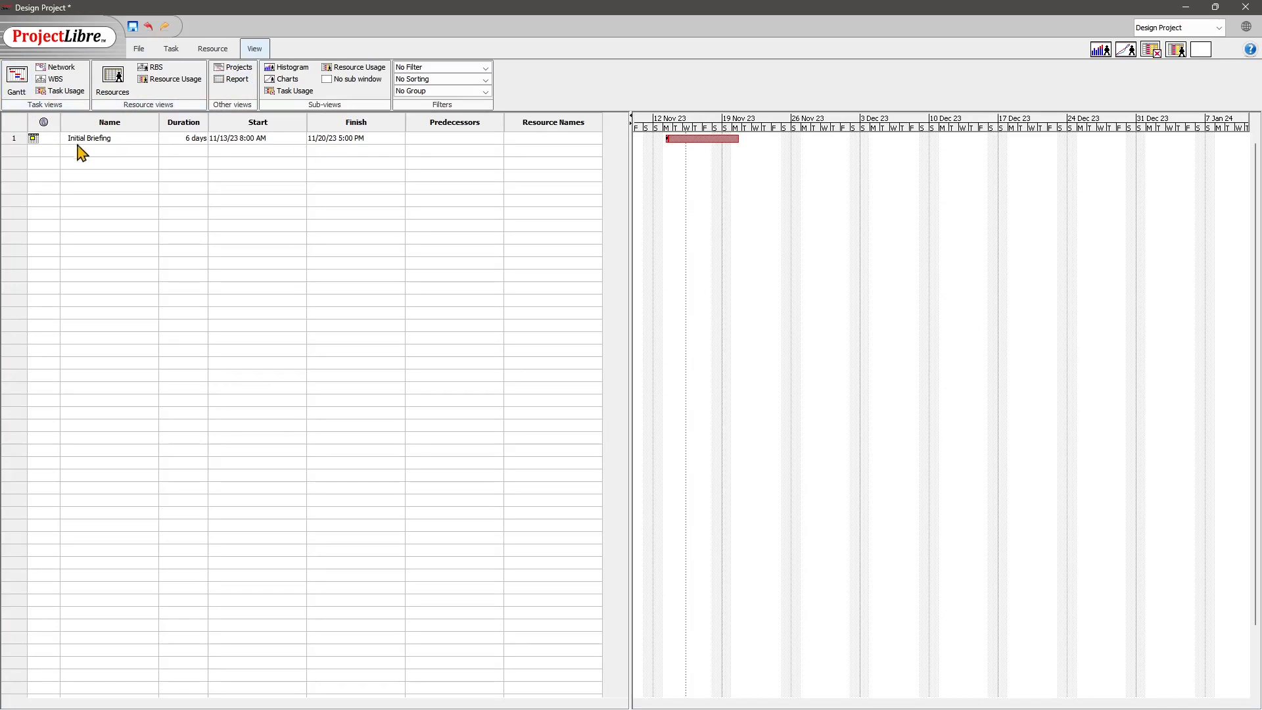
# - Open the Initial Briefing task information, adjust its percent complete, and review its predecessors and successors
pyautogui.click(520, 139)
pyautogui.doubleClick(550, 139)
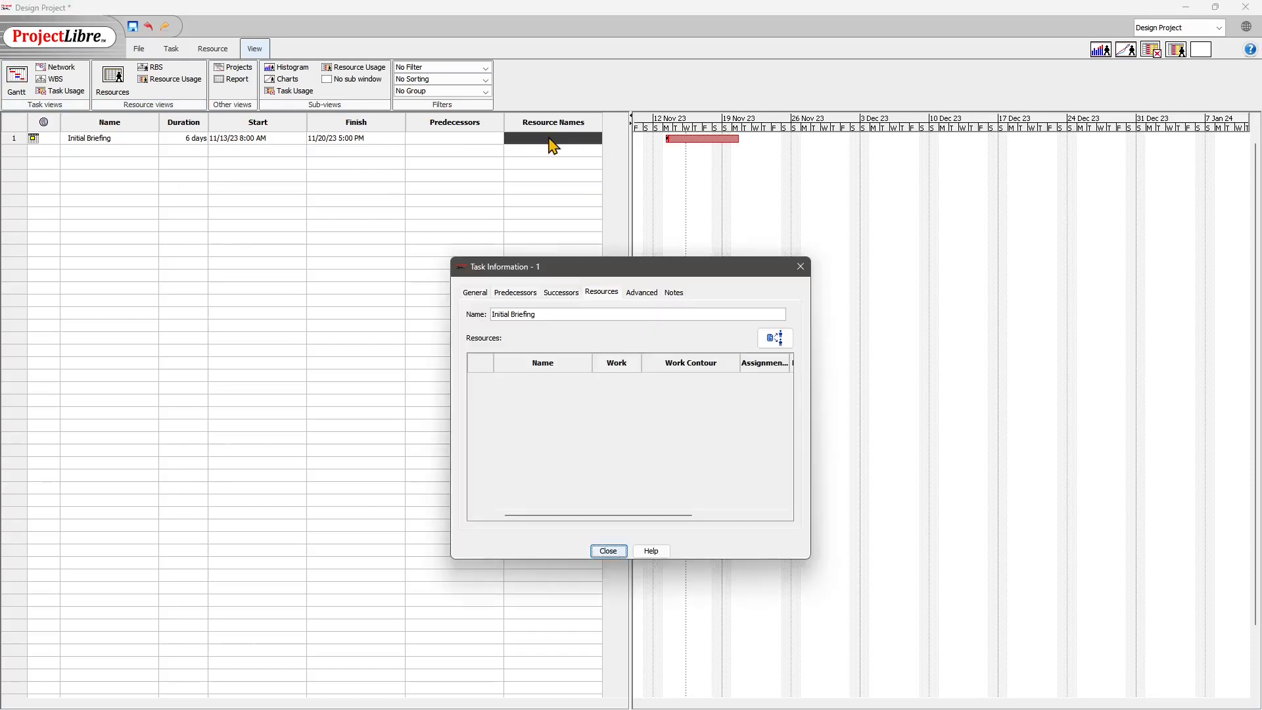
pyautogui.click(476, 294)
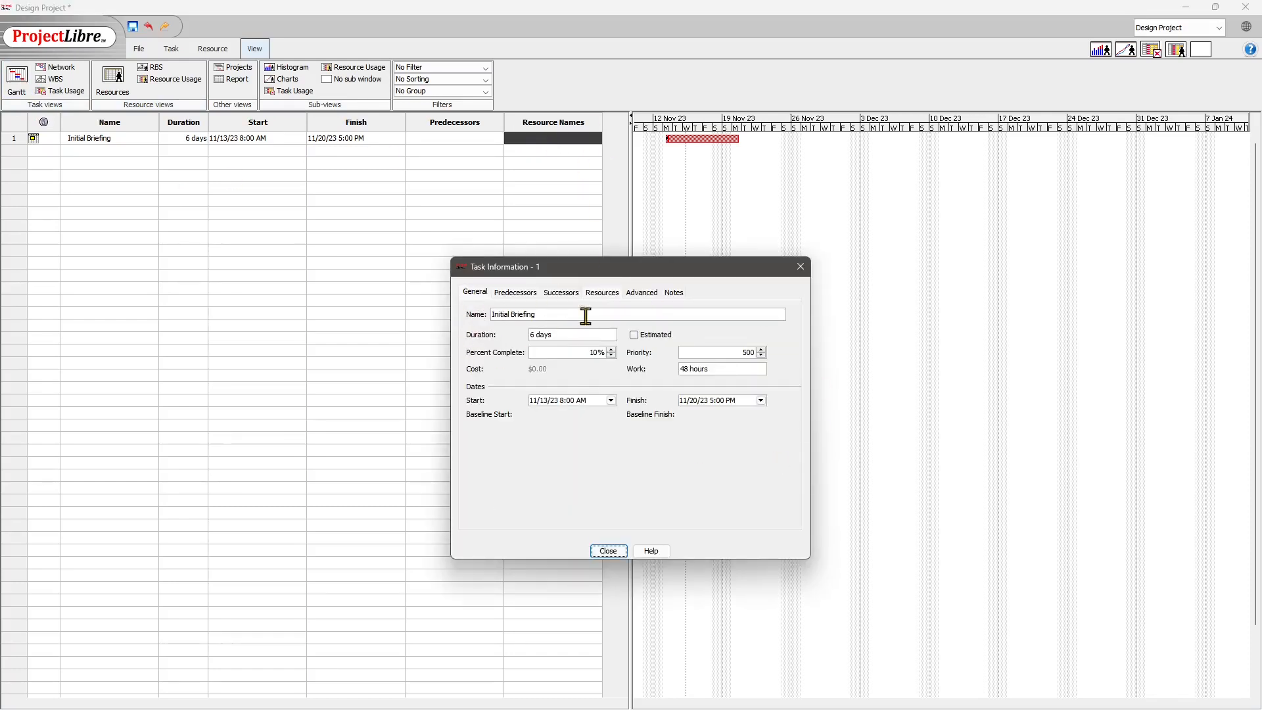
pyautogui.click(562, 357)
pyautogui.click(518, 296)
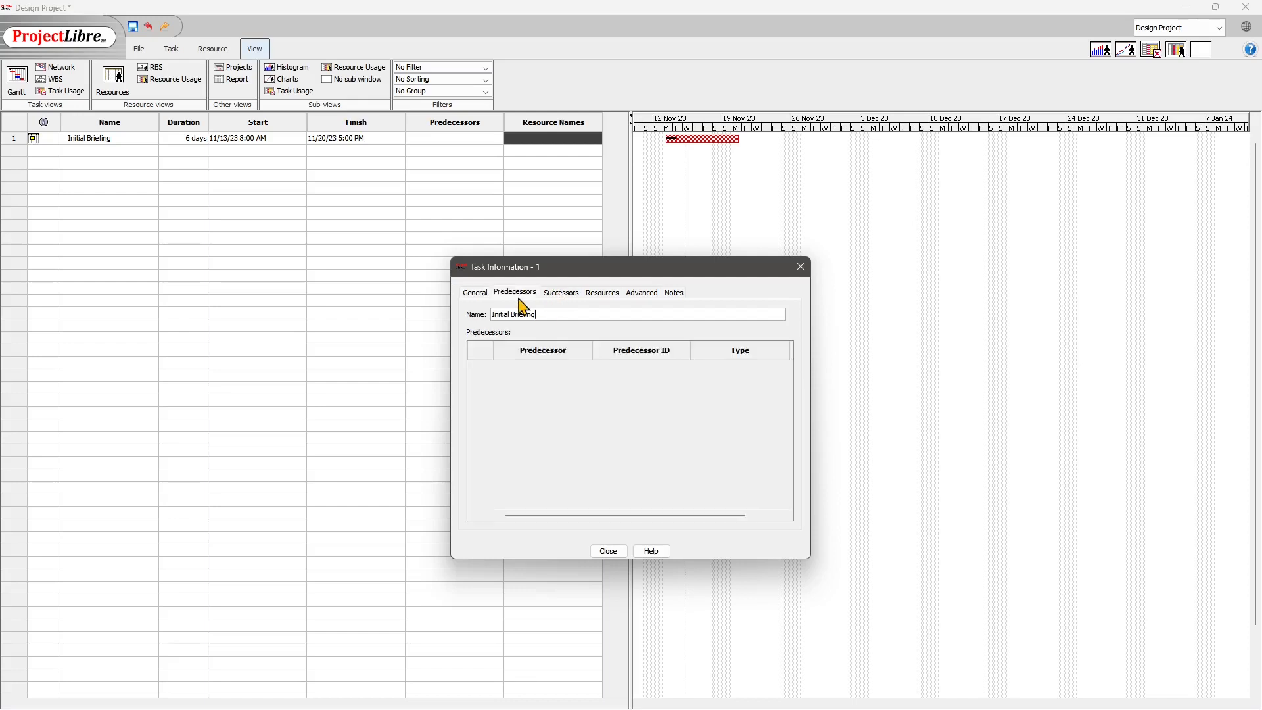
pyautogui.click(560, 295)
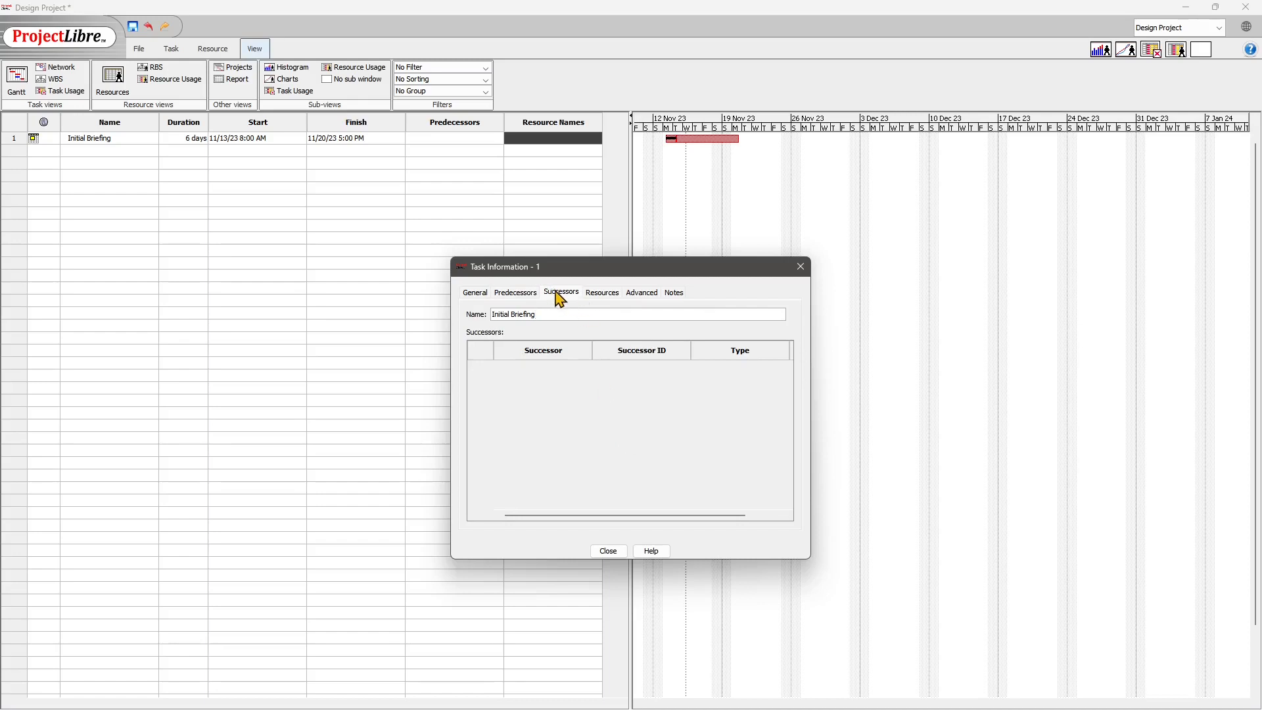
# - Assign the first two listed resources to the Initial Briefing task
pyautogui.click(600, 293)
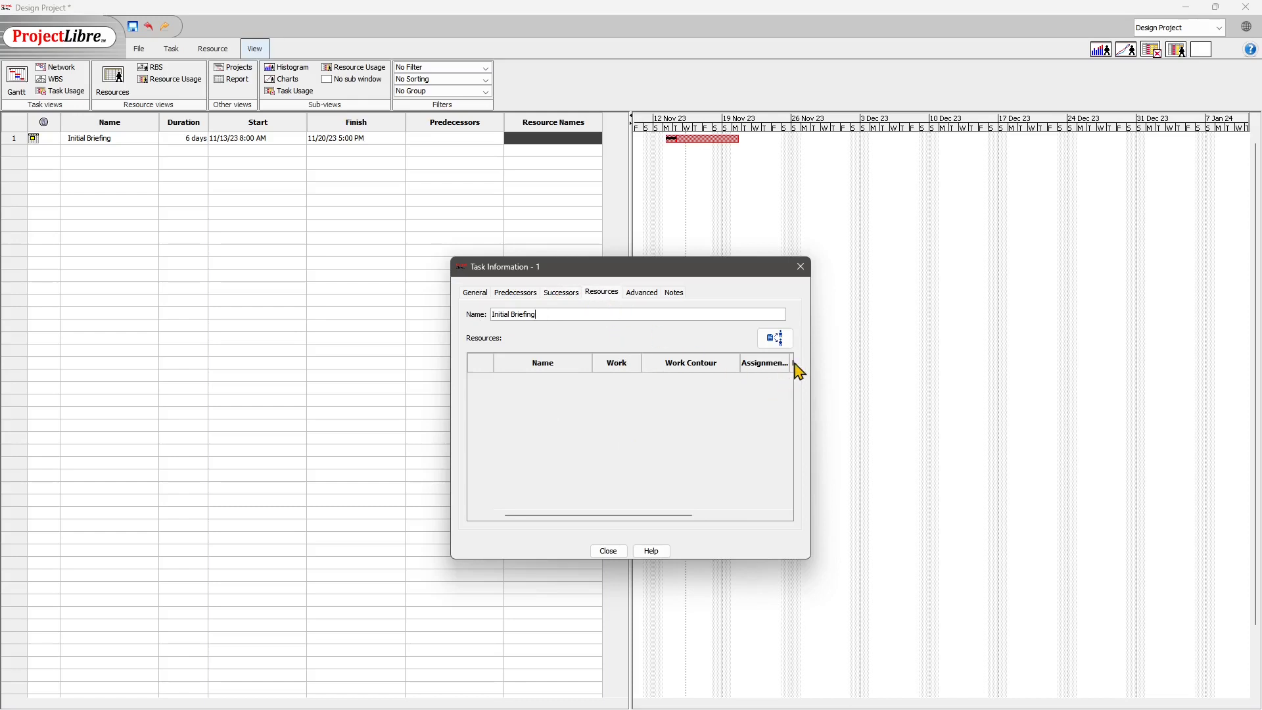
pyautogui.click(775, 339)
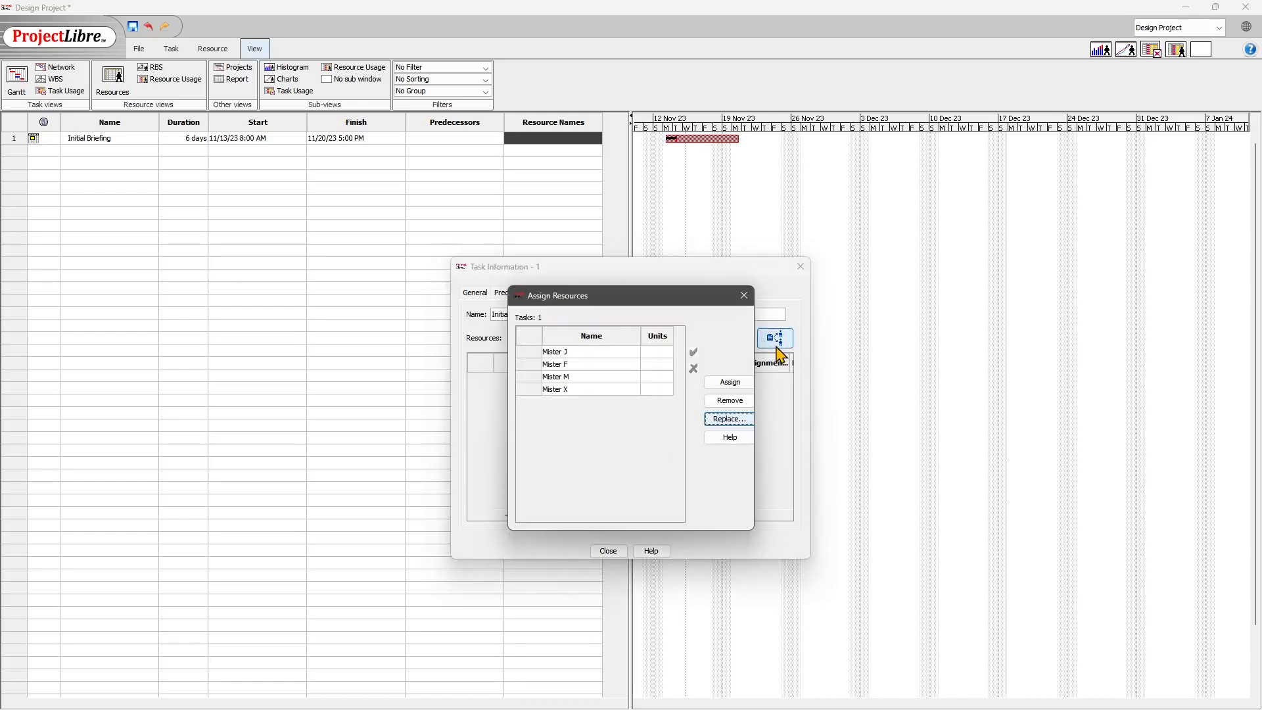
pyautogui.click(554, 354)
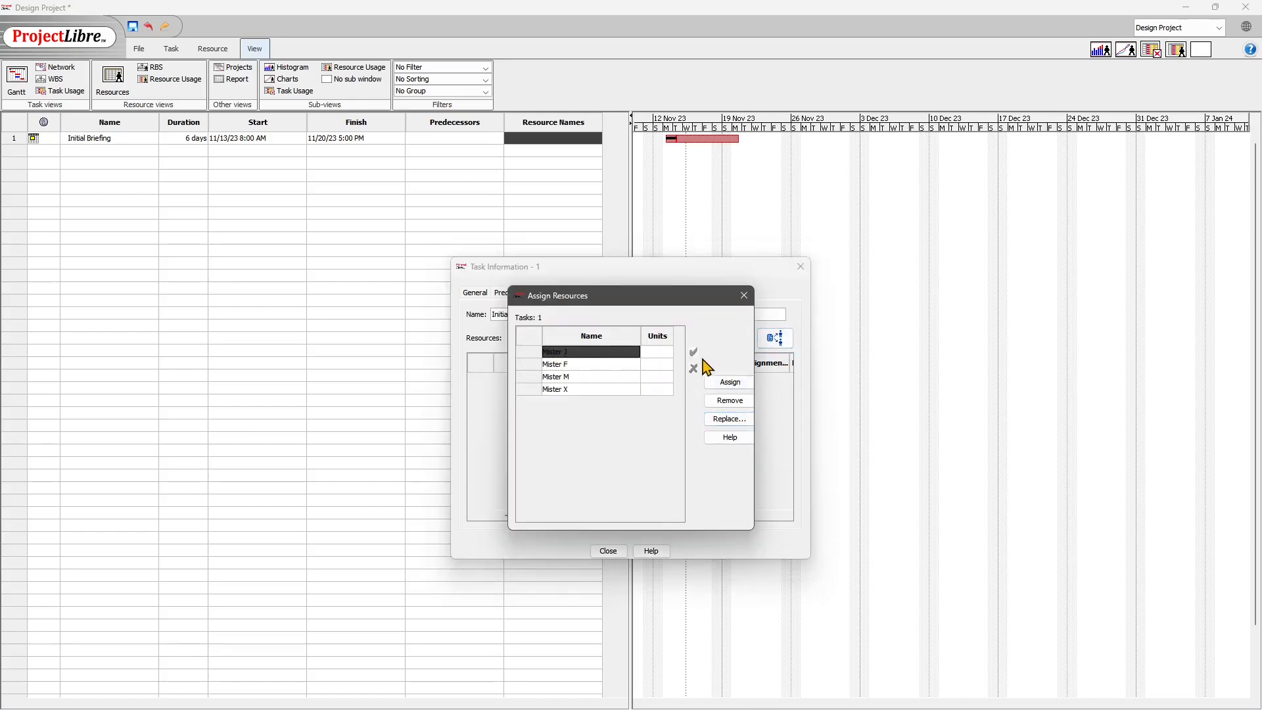
pyautogui.click(730, 382)
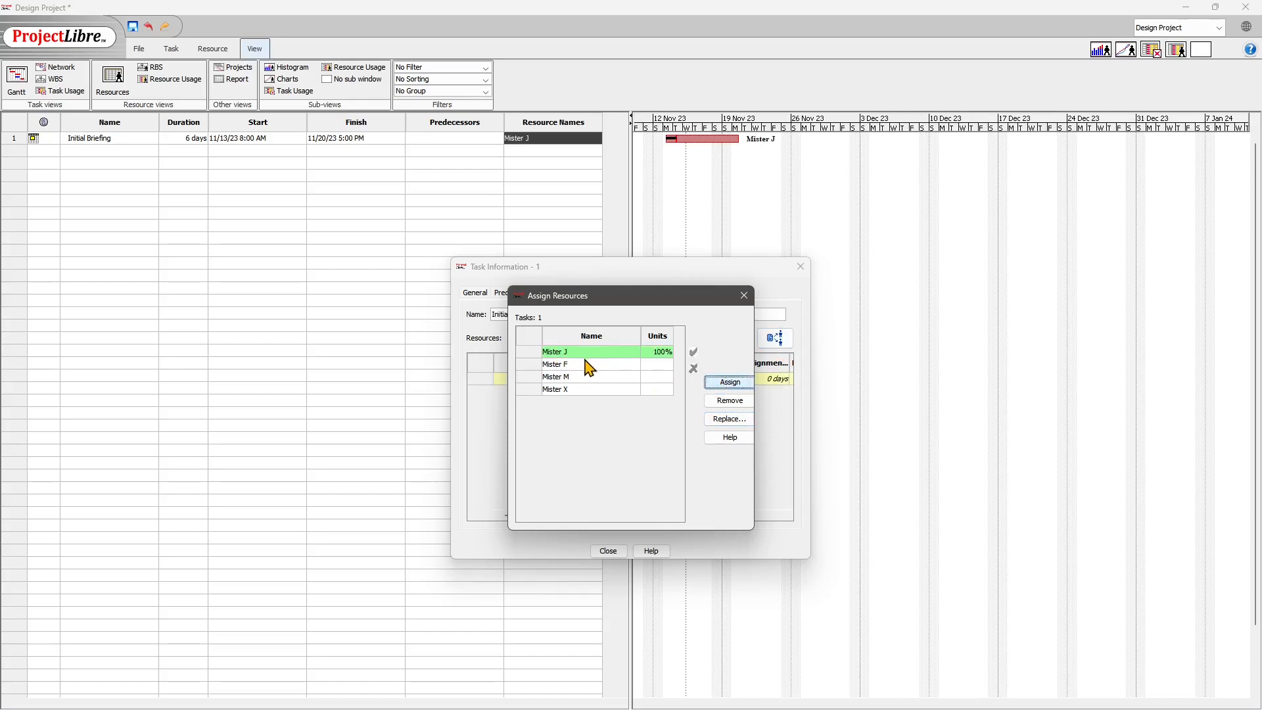
pyautogui.click(562, 366)
pyautogui.click(730, 382)
# - Assign the third and fourth listed resources to the Initial Briefing task as well
pyautogui.click(601, 377)
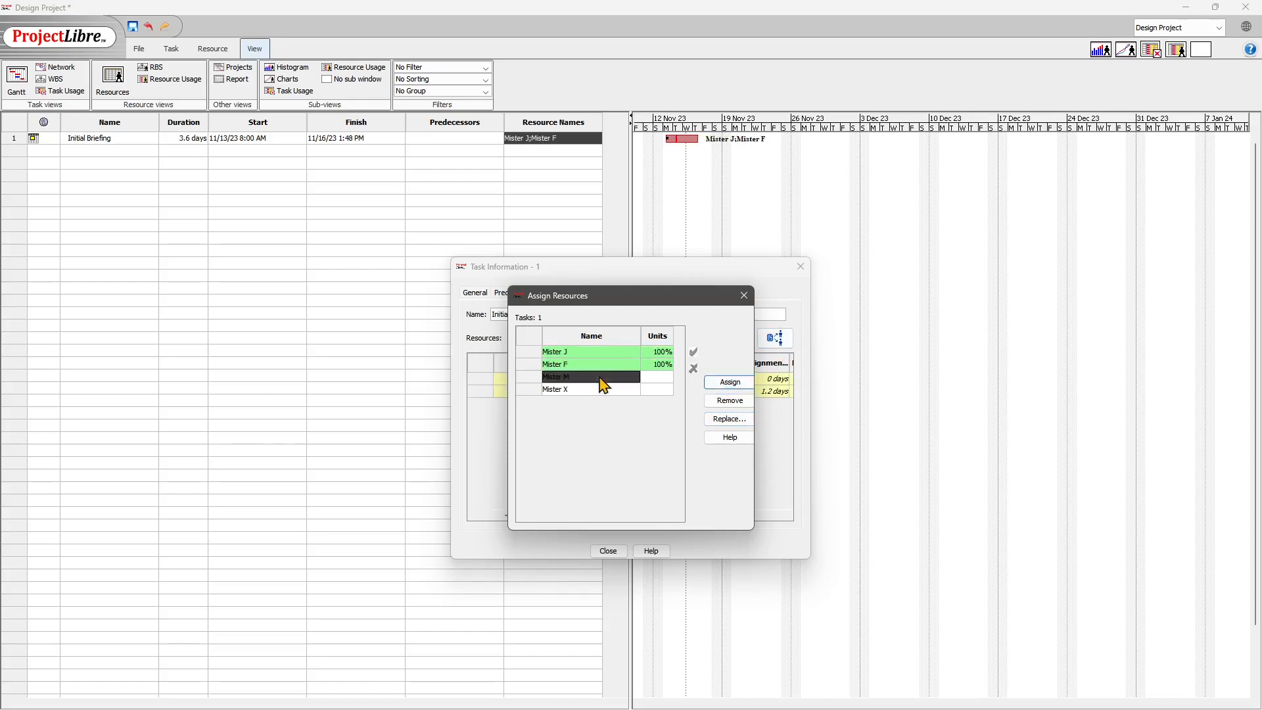
pyautogui.click(730, 384)
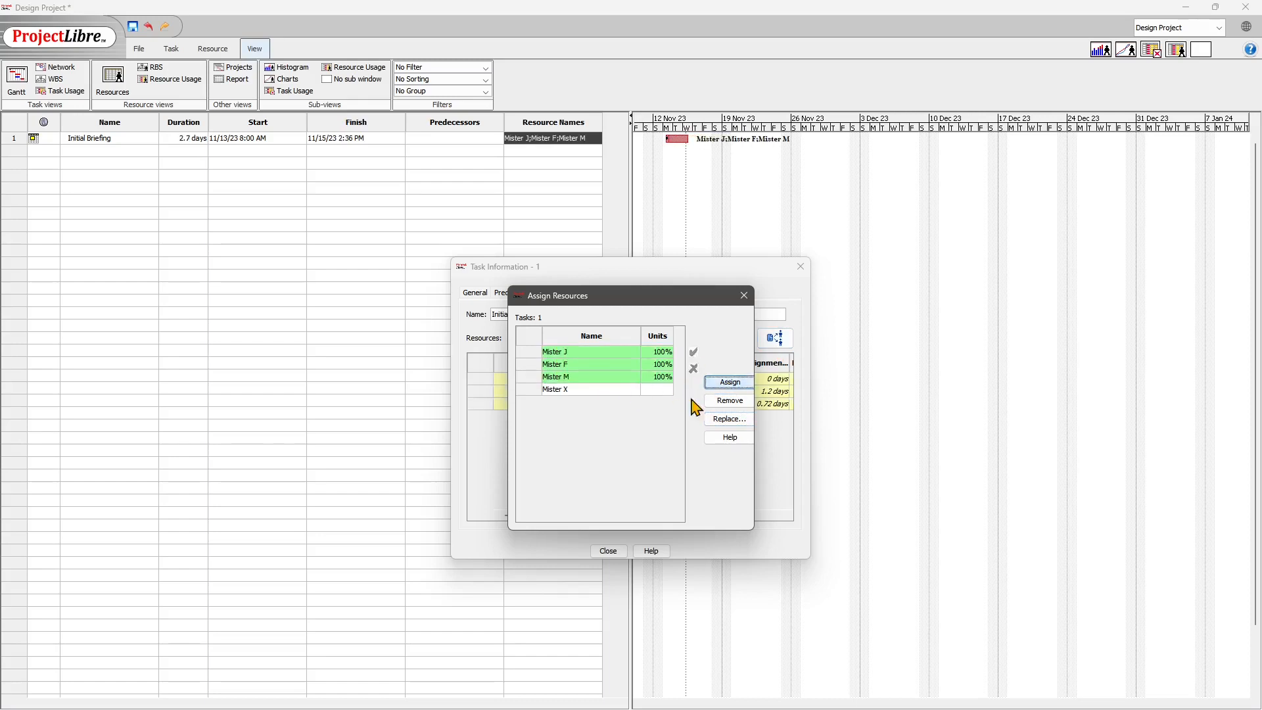
pyautogui.click(591, 389)
pyautogui.click(730, 382)
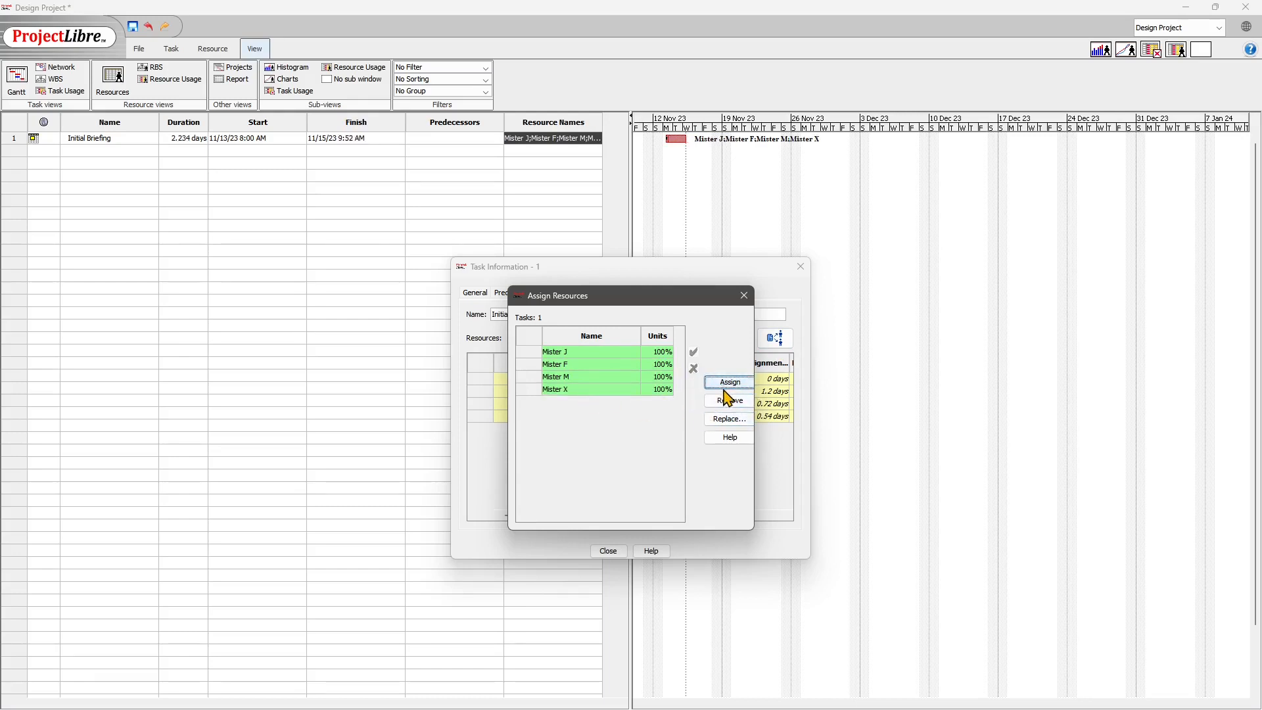
# - Remove the fourth resource from the Initial Briefing task and replace the second resource with the fourth
pyautogui.click(563, 389)
pyautogui.click(713, 402)
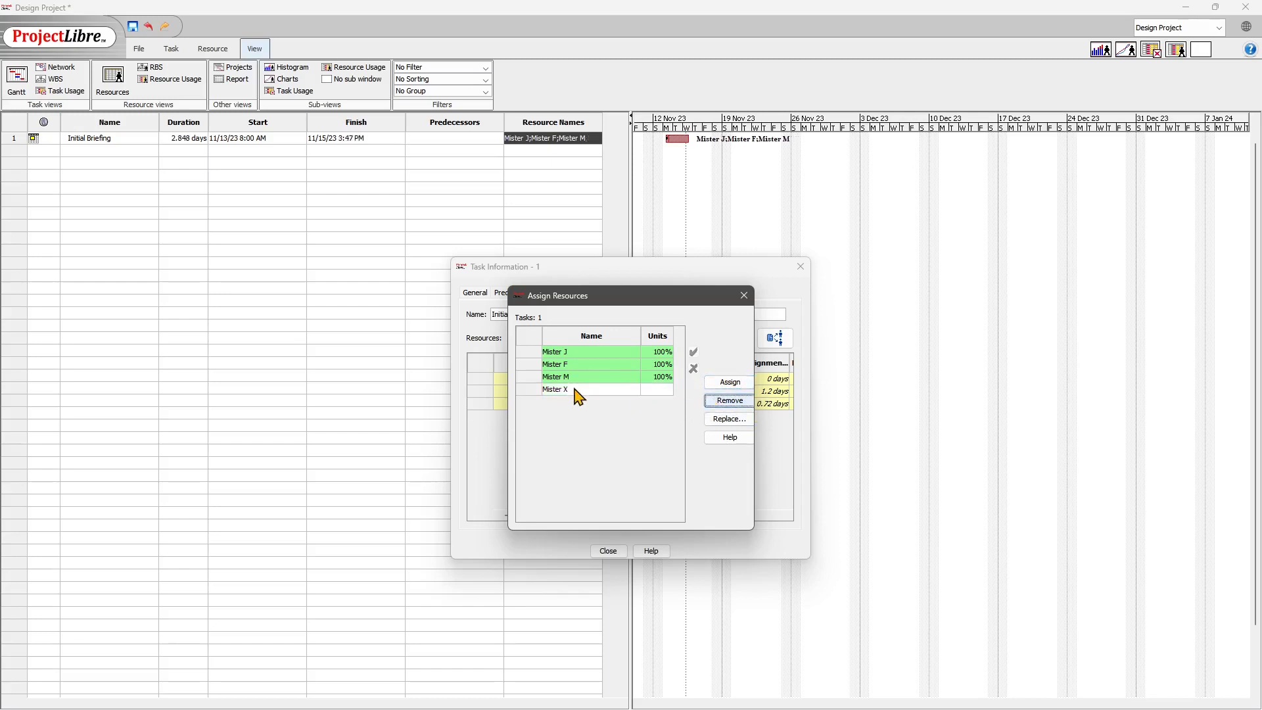
pyautogui.click(564, 365)
pyautogui.click(728, 421)
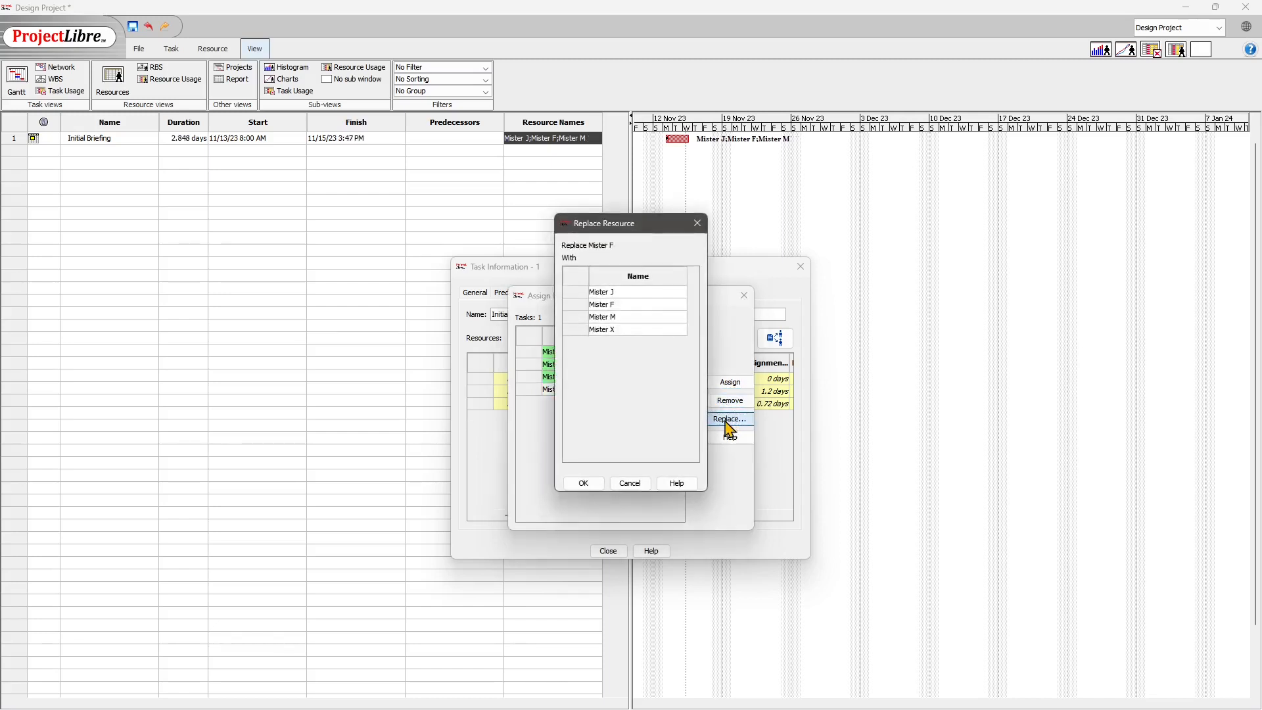
pyautogui.click(619, 332)
pyautogui.click(582, 485)
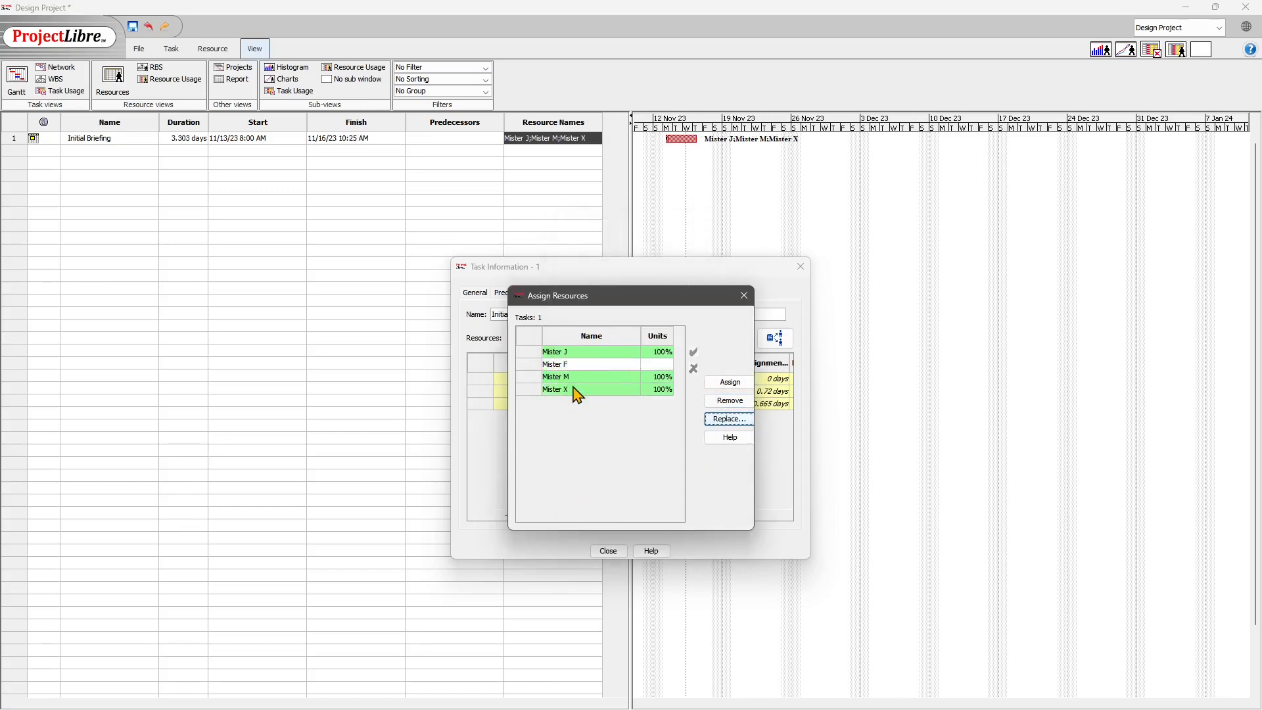
# - Assign the second resource to the Initial Briefing task again and close the resource assignment
pyautogui.click(567, 364)
pyautogui.click(729, 382)
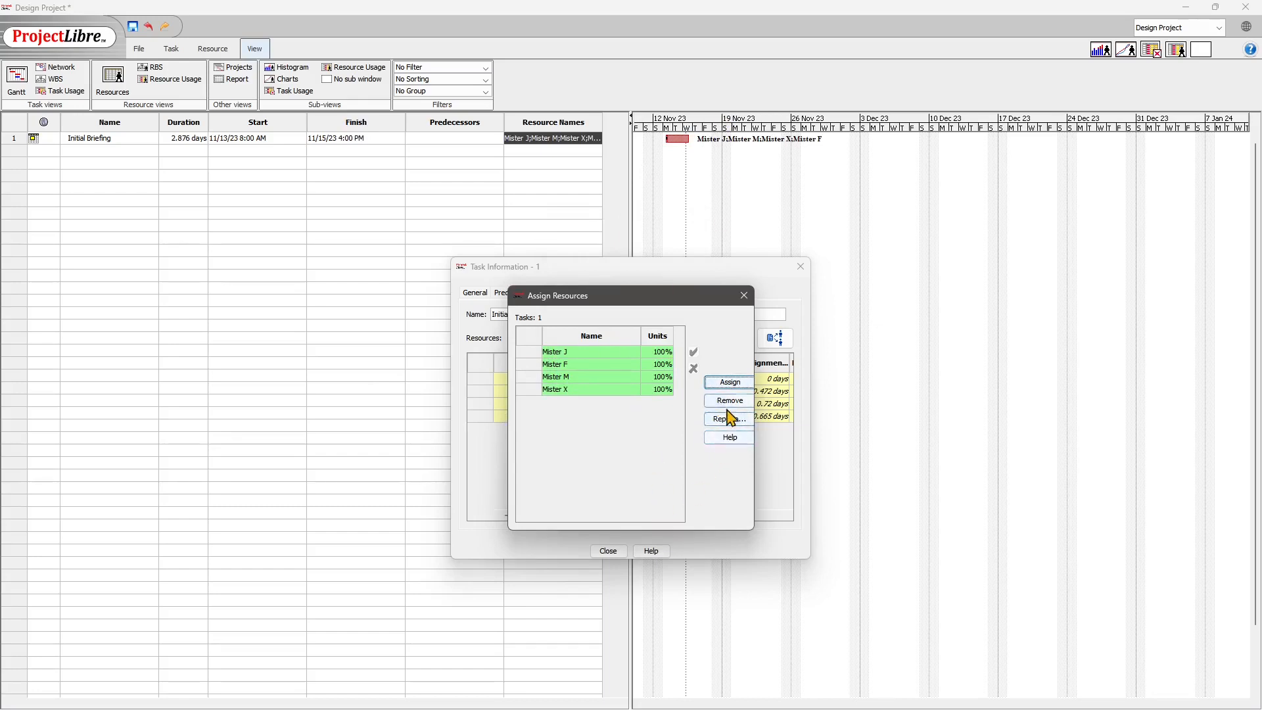
pyautogui.click(744, 297)
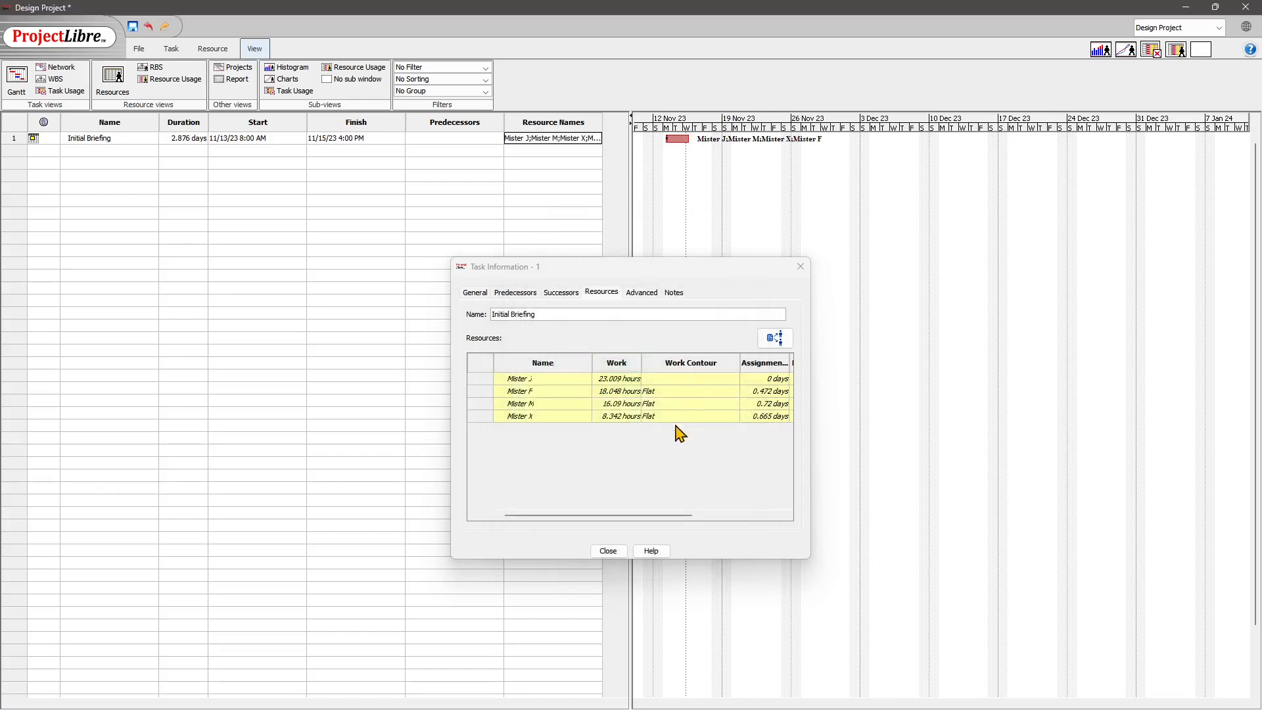
pyautogui.moveTo(649, 516); pyautogui.dragTo(659, 522)
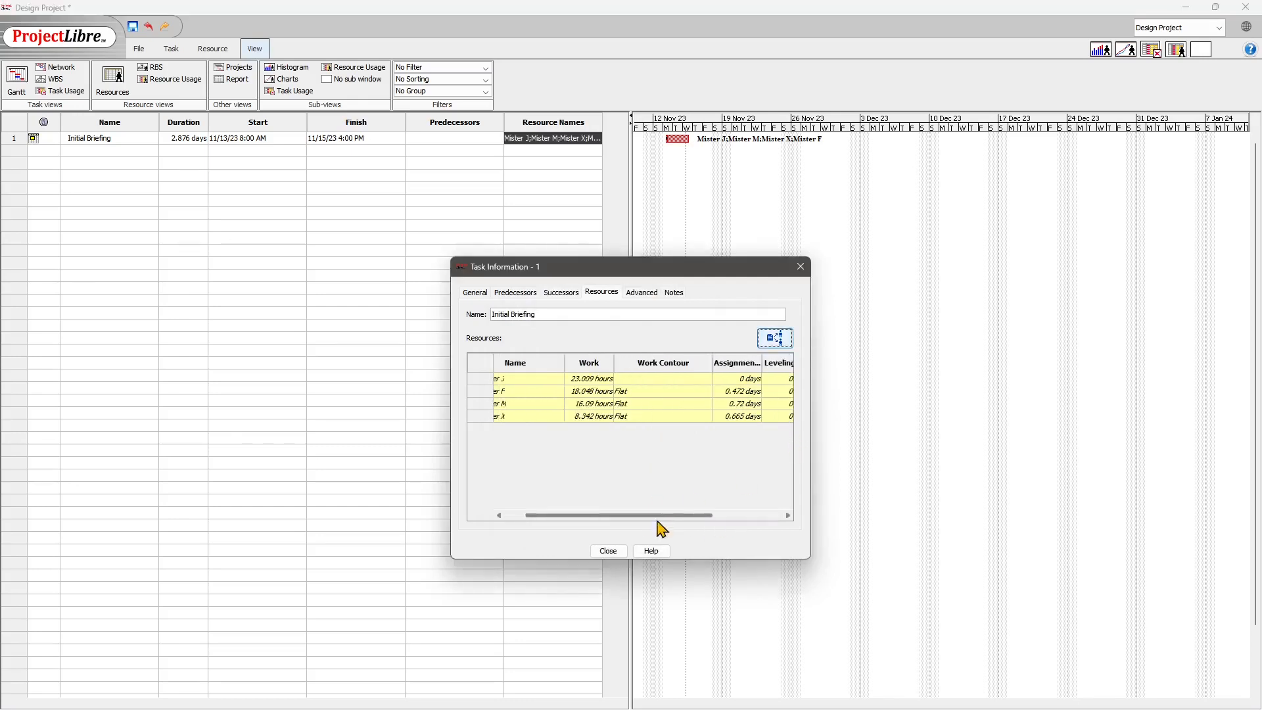
# - Set the Initial Briefing task's deadline to 8/31/23 in its advanced settings
pyautogui.click(633, 294)
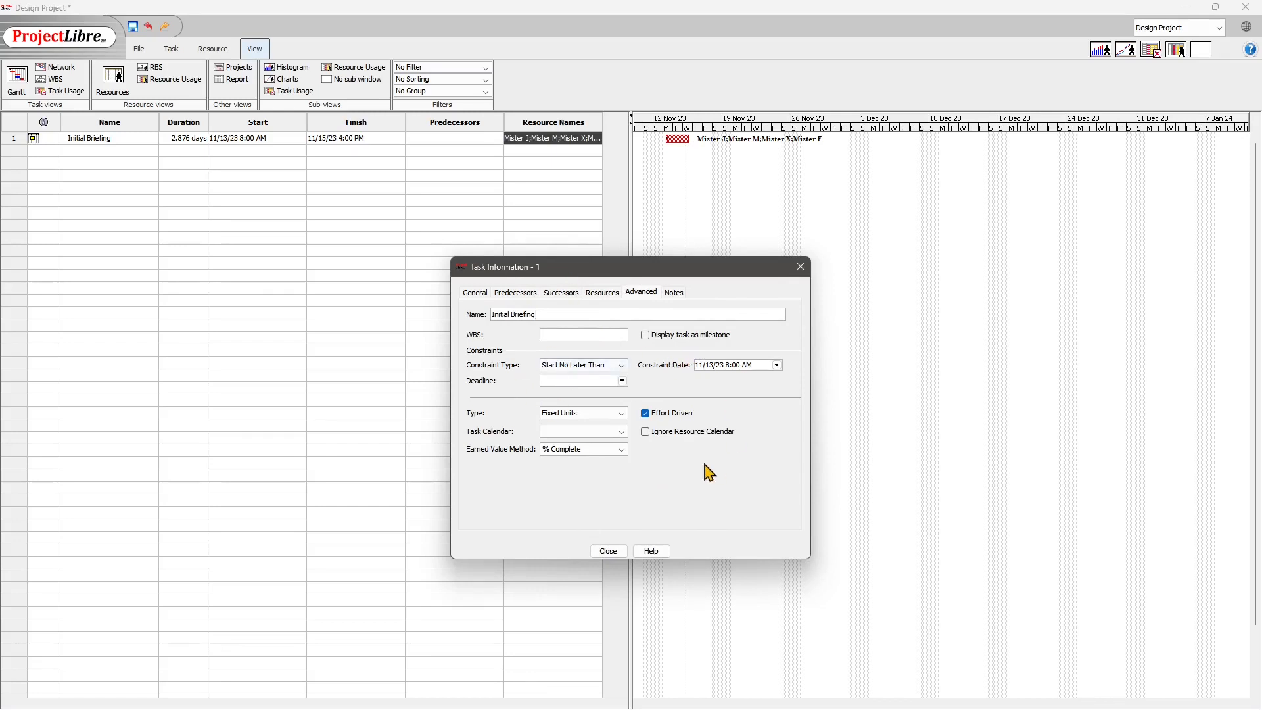
pyautogui.click(621, 381)
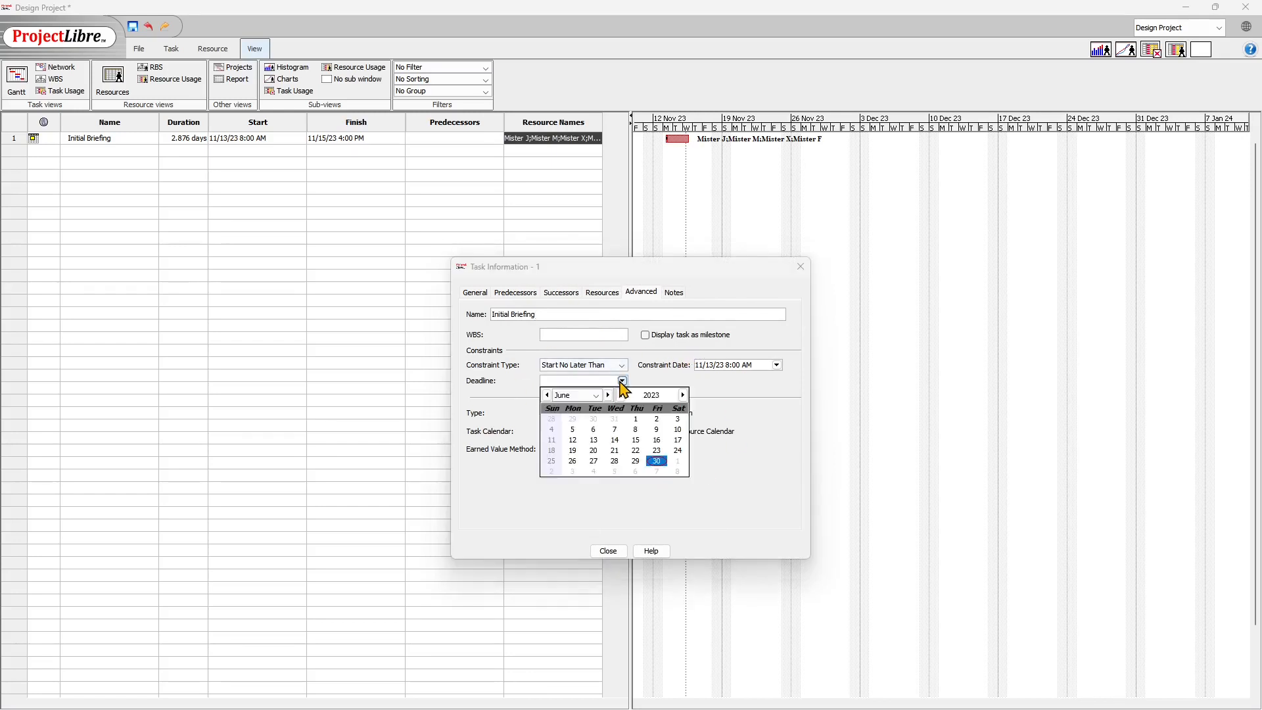
pyautogui.click(683, 395)
pyautogui.click(683, 396)
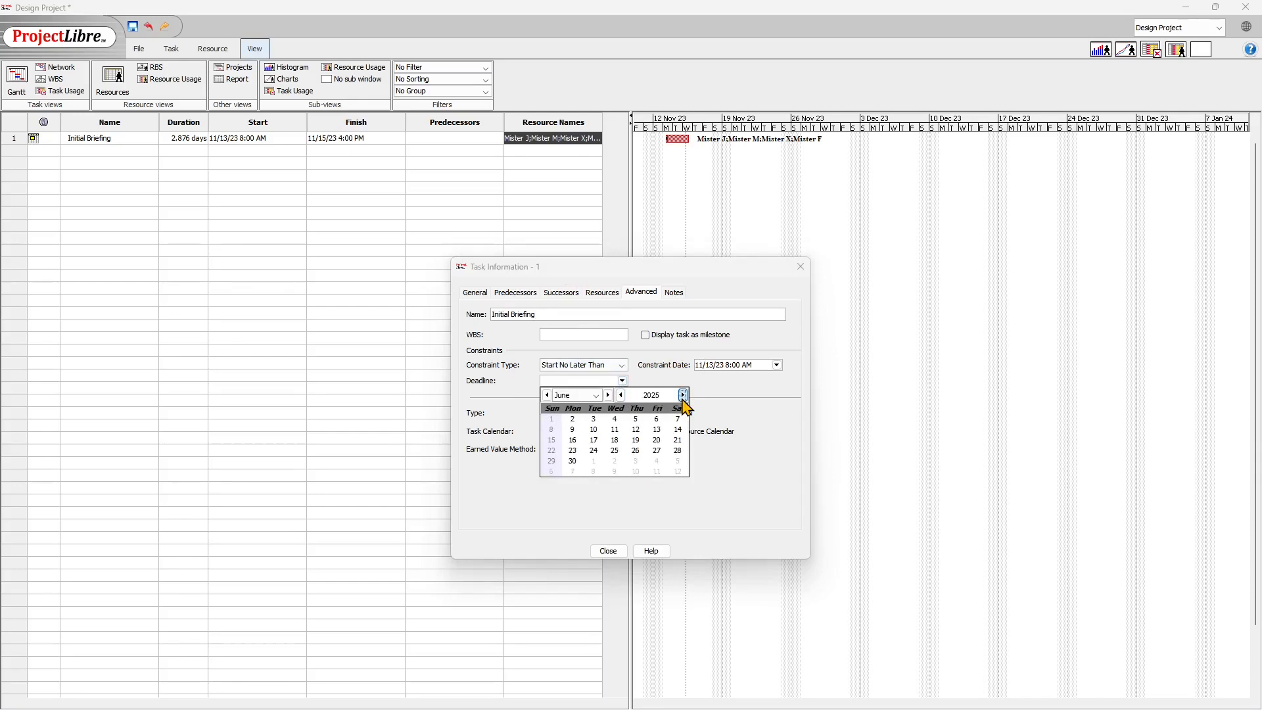
pyautogui.click(621, 395)
pyautogui.click(621, 396)
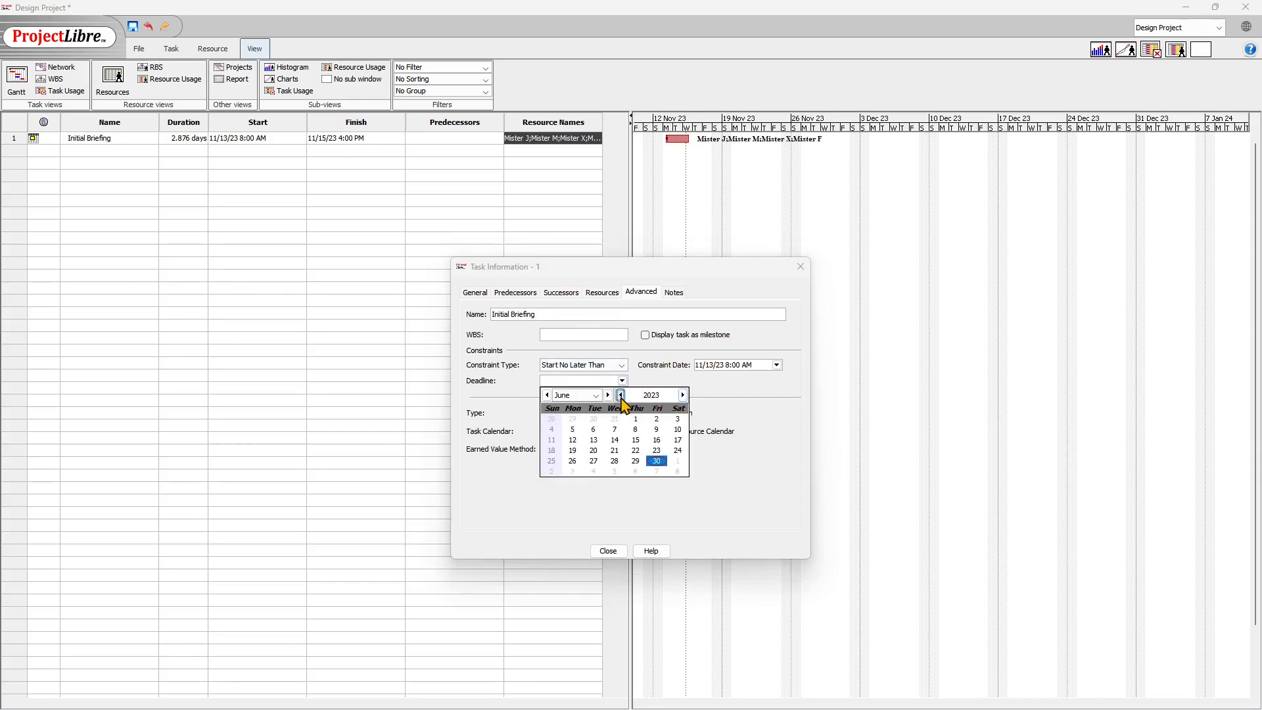
pyautogui.click(683, 395)
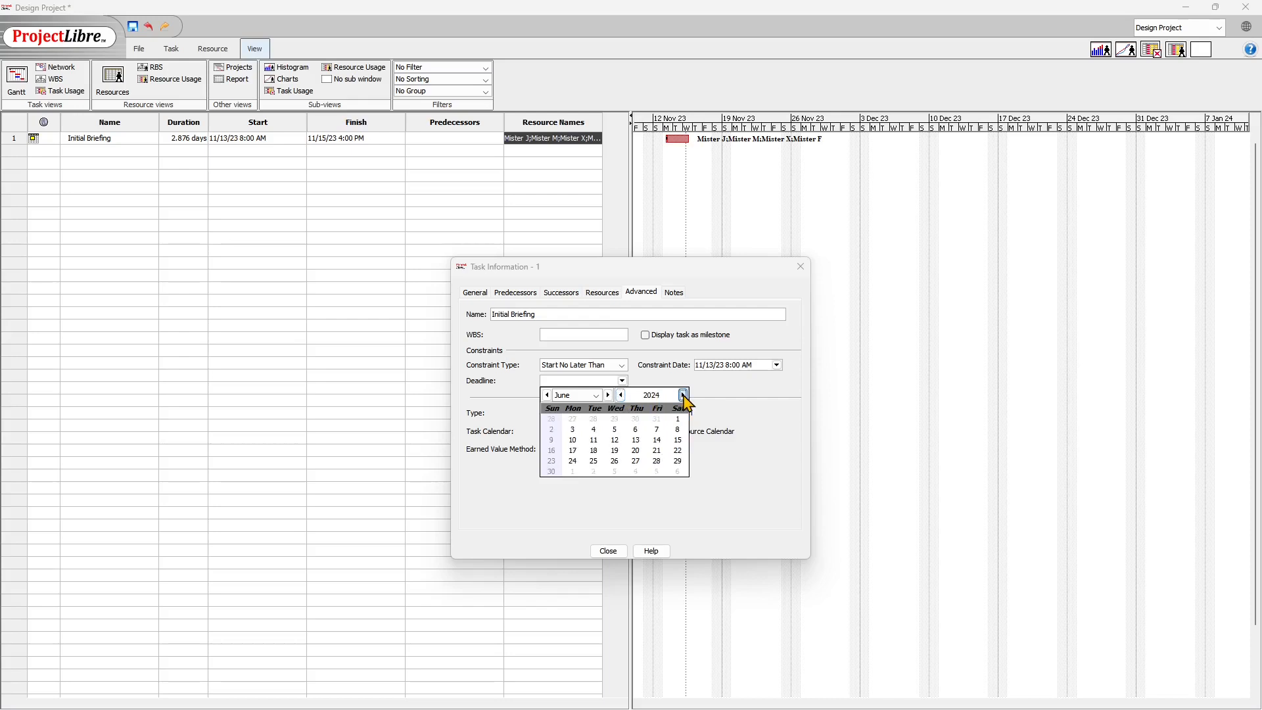
pyautogui.click(621, 395)
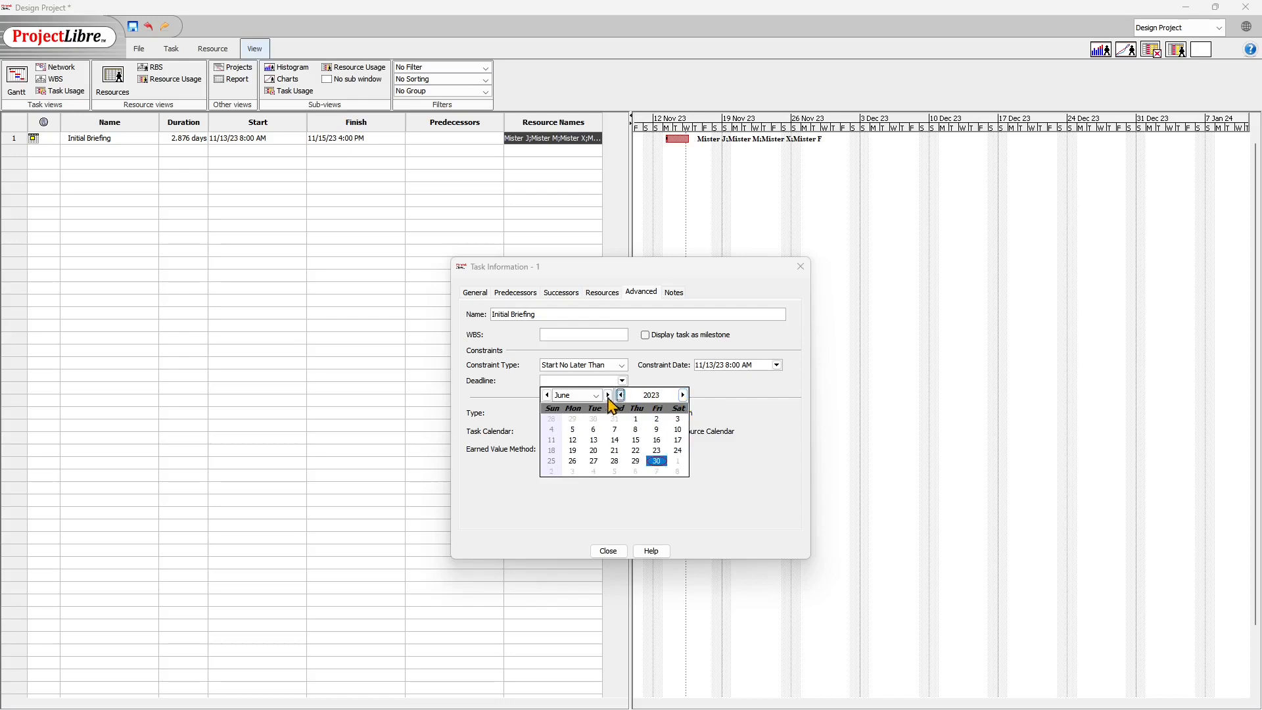
pyautogui.click(596, 395)
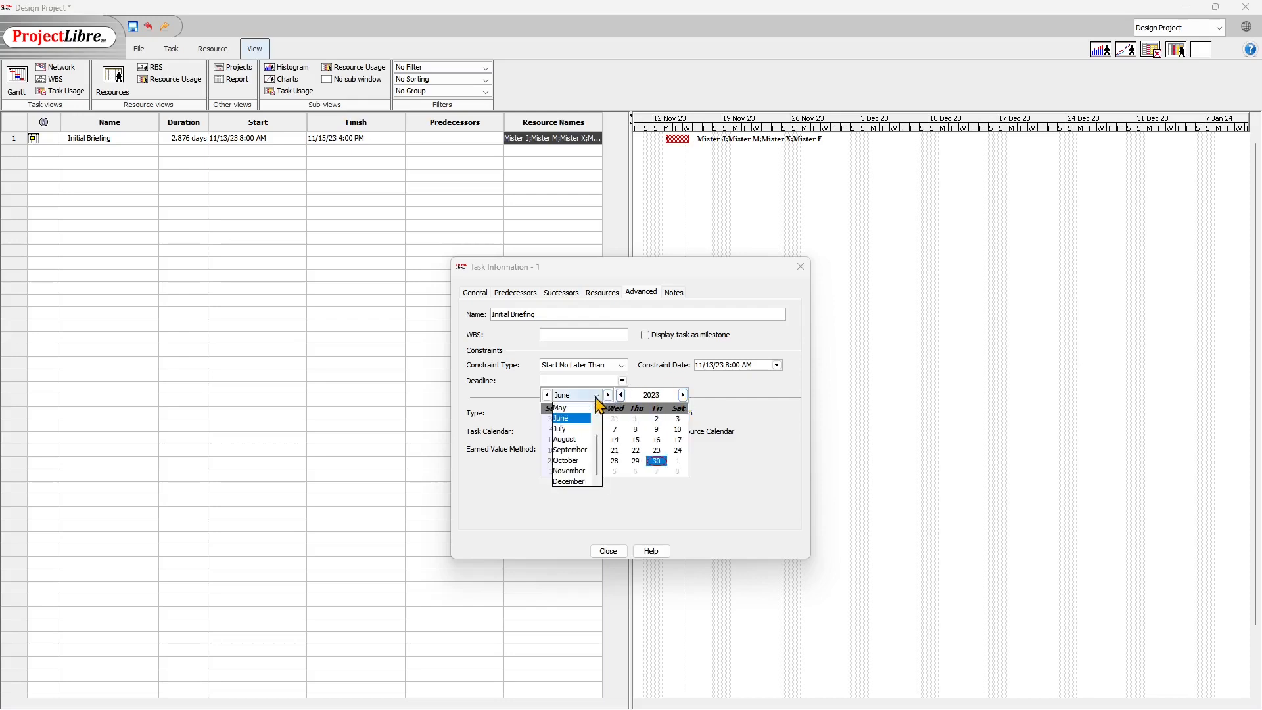
pyautogui.click(572, 440)
pyautogui.click(635, 461)
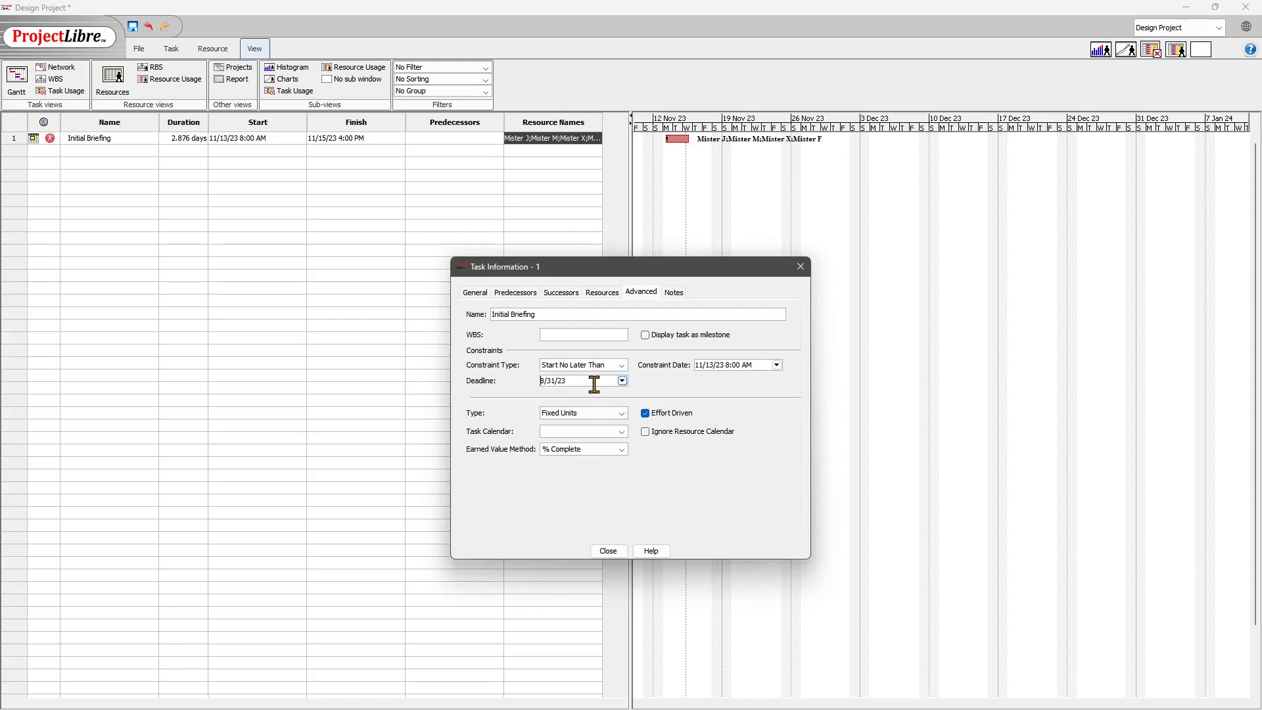
# - Set the Initial Briefing task's deadline to 1/1/24 and close the task information
pyautogui.click(622, 381)
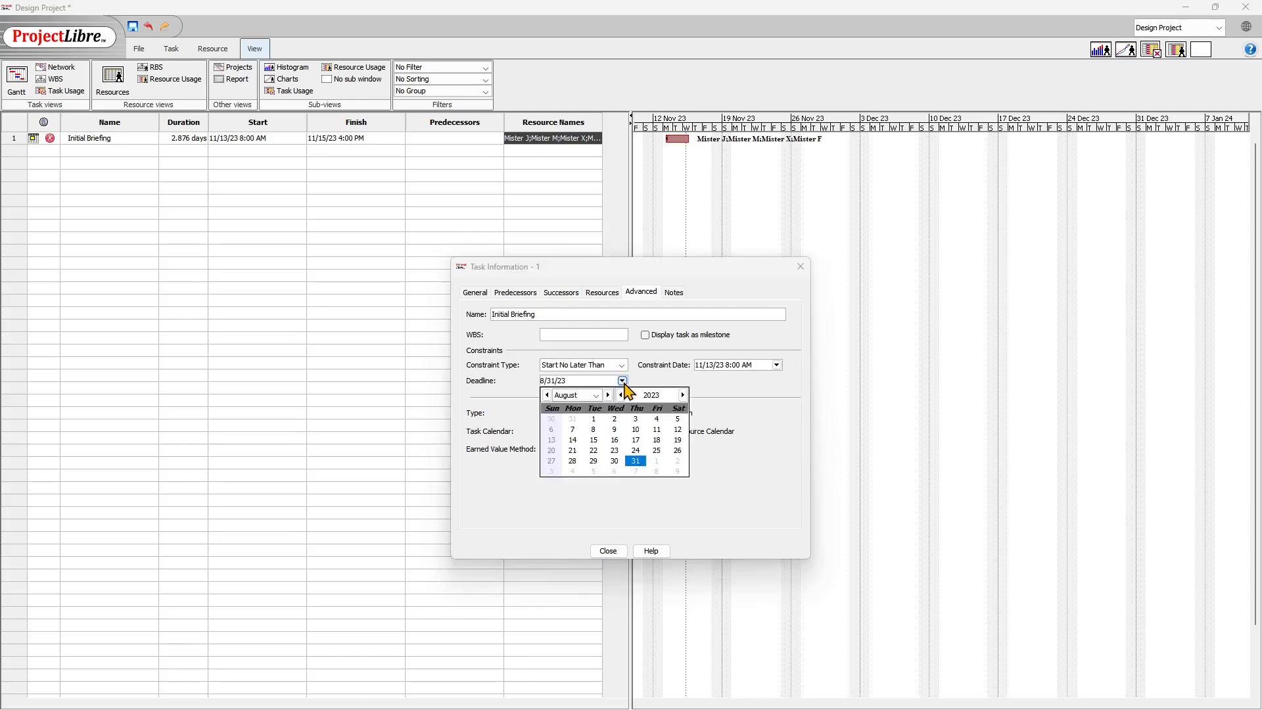
pyautogui.click(683, 395)
pyautogui.click(548, 395)
pyautogui.click(548, 395)
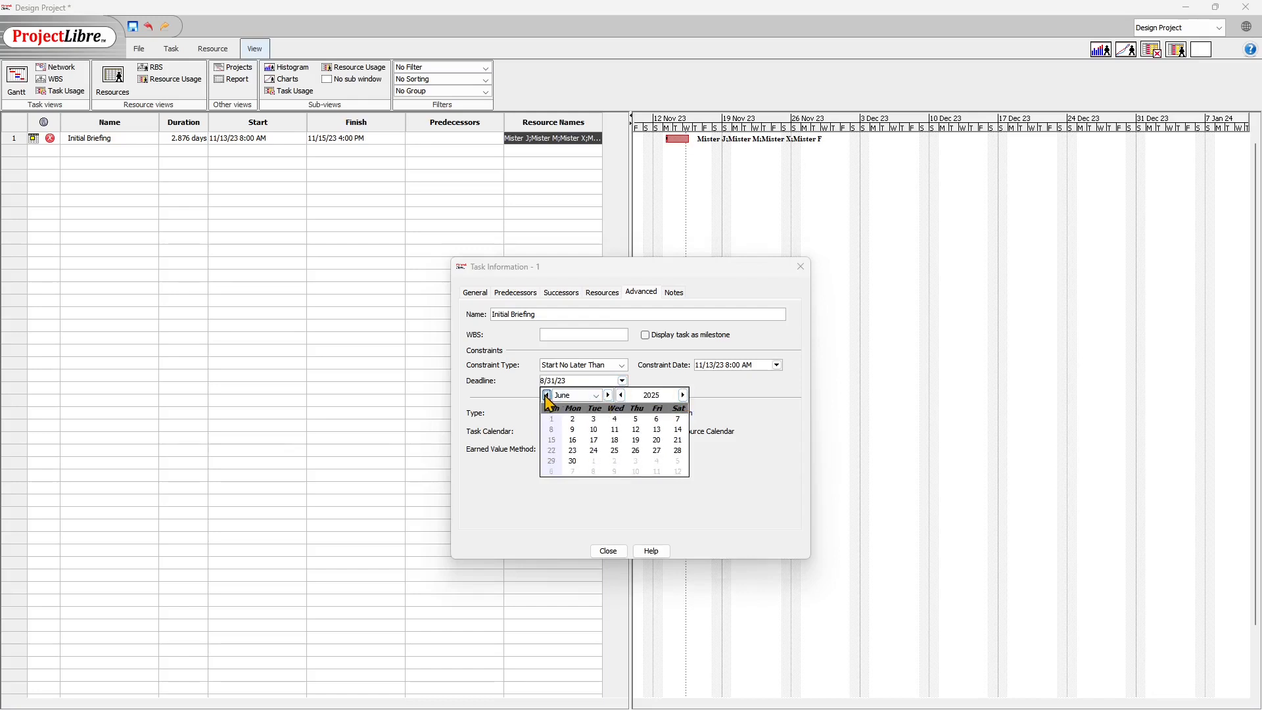
pyautogui.click(621, 395)
pyautogui.click(548, 396)
pyautogui.click(572, 418)
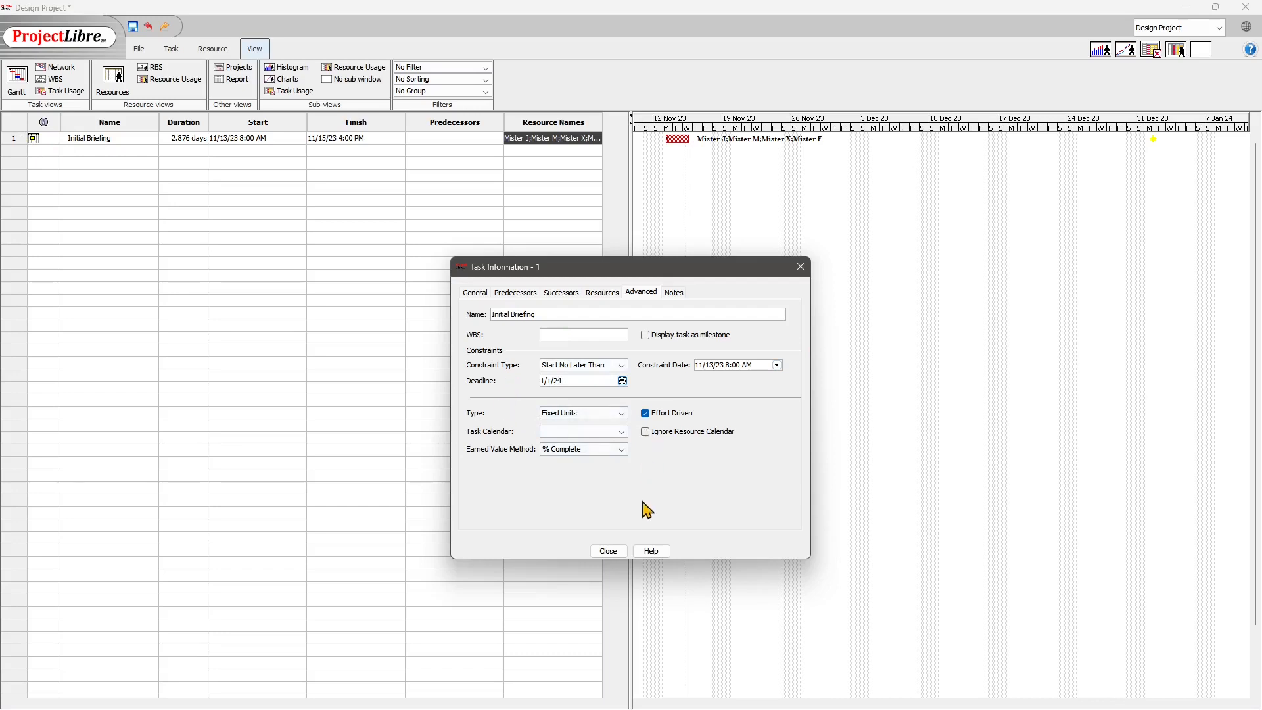
pyautogui.click(608, 551)
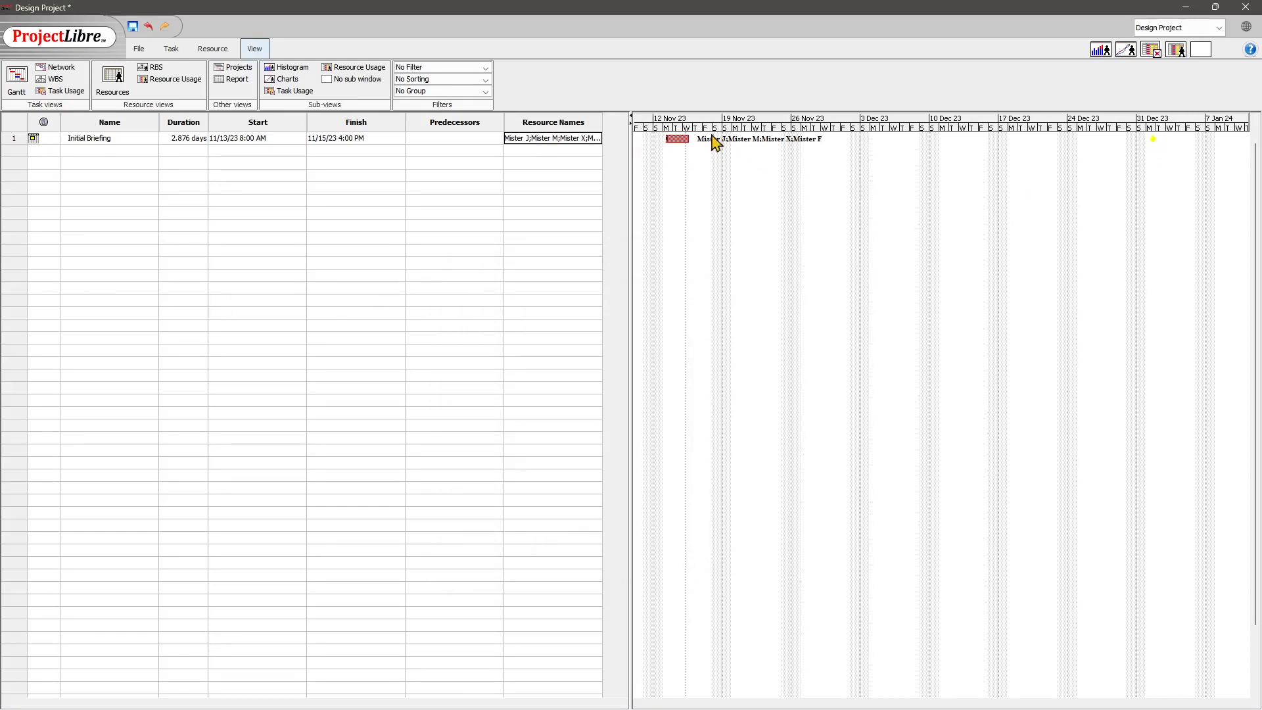
# - Add three tasks below Initial Briefing named First Phase of the Project, Second Phase and Third Phase
pyautogui.click(92, 151)
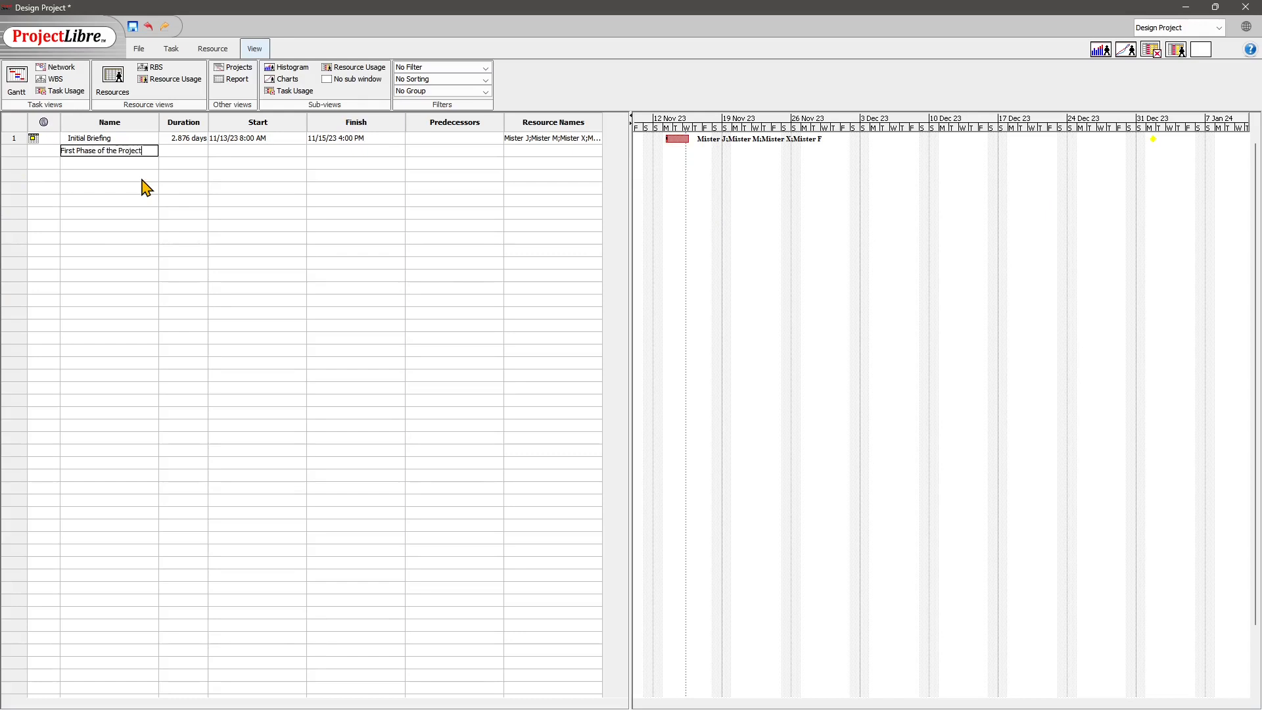
pyautogui.press('Return')
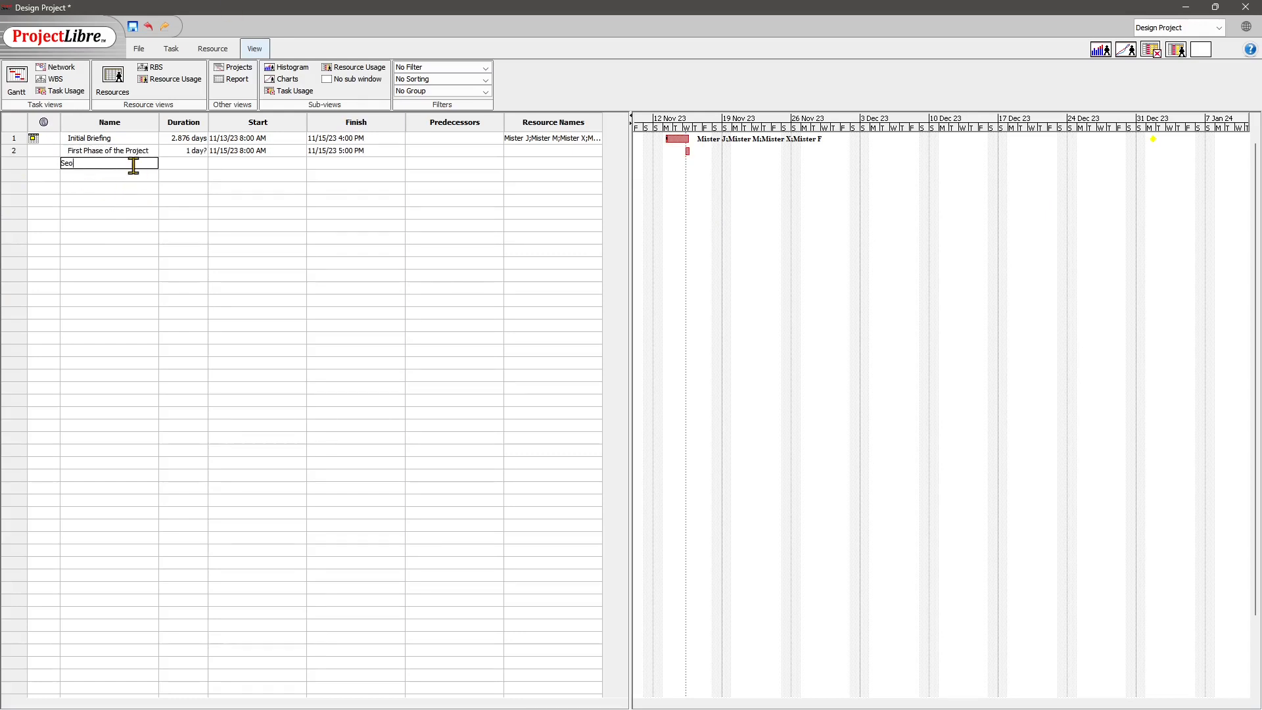
pyautogui.write('Second Phase')
pyautogui.press('Return')
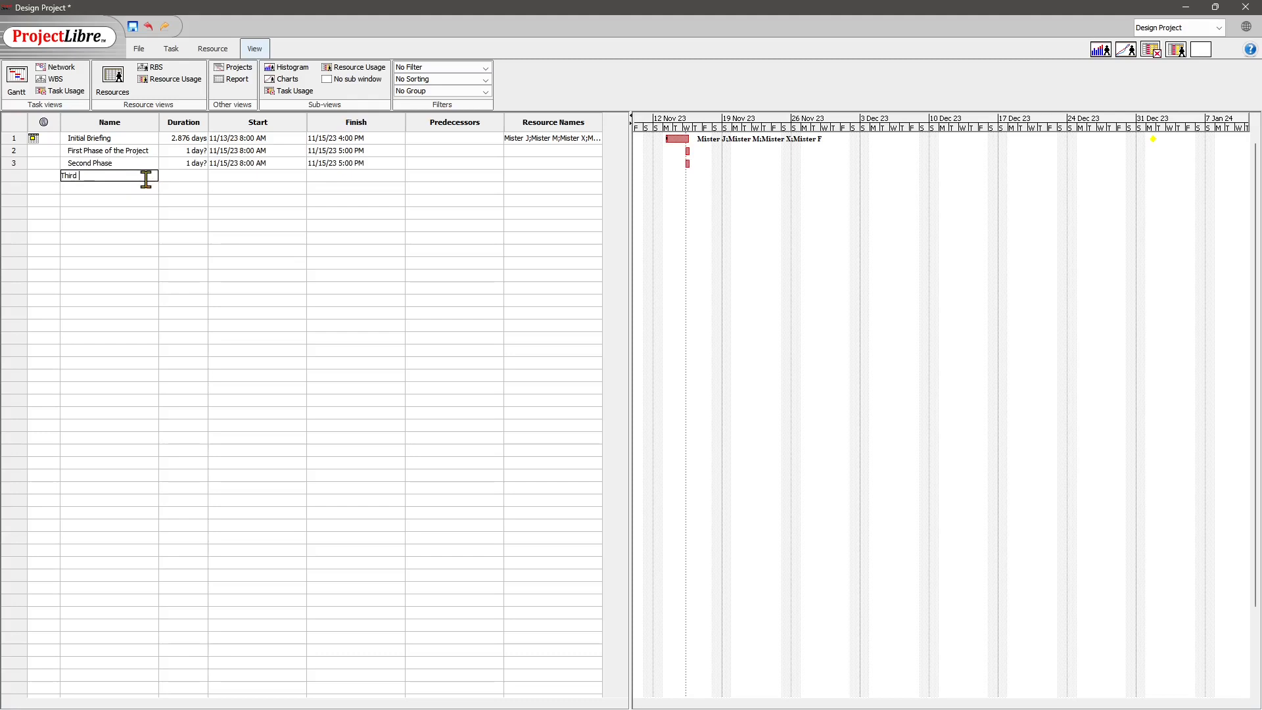
pyautogui.write('Third Phase')
pyautogui.press('Return')
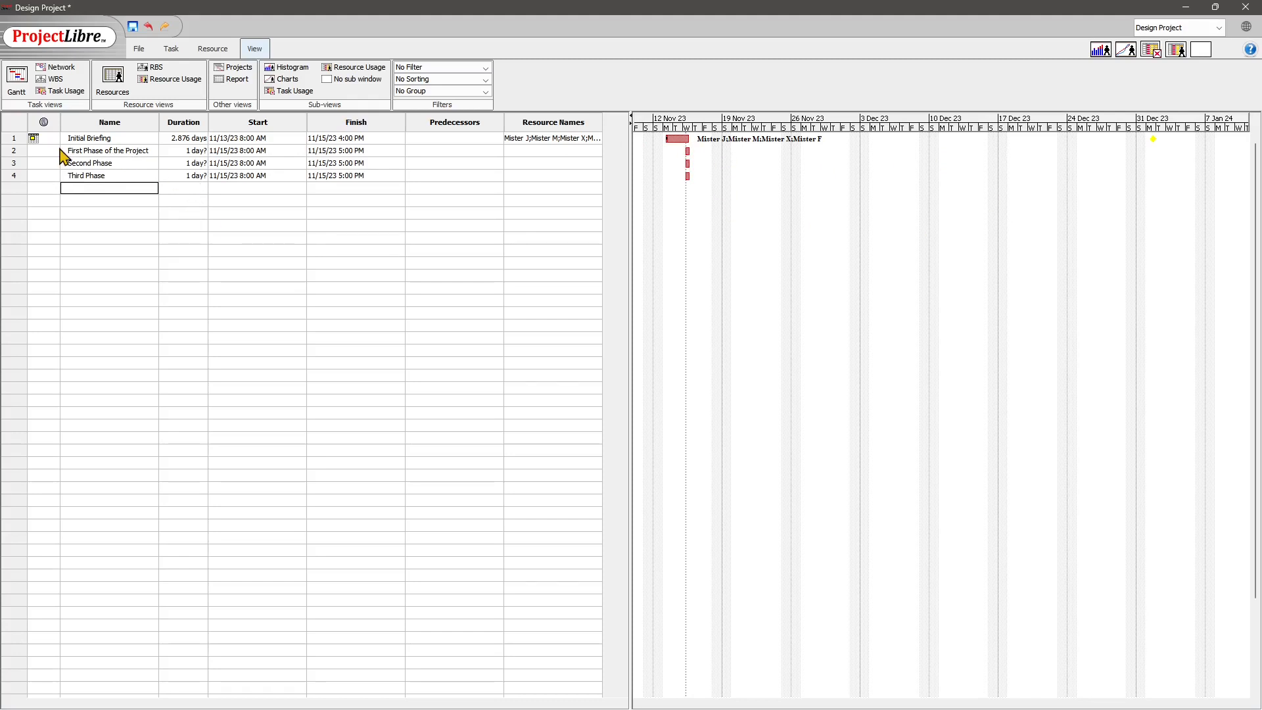
# - Set the duration of First Phase of the Project to 14 days
pyautogui.click(96, 150)
pyautogui.doubleClick(200, 151)
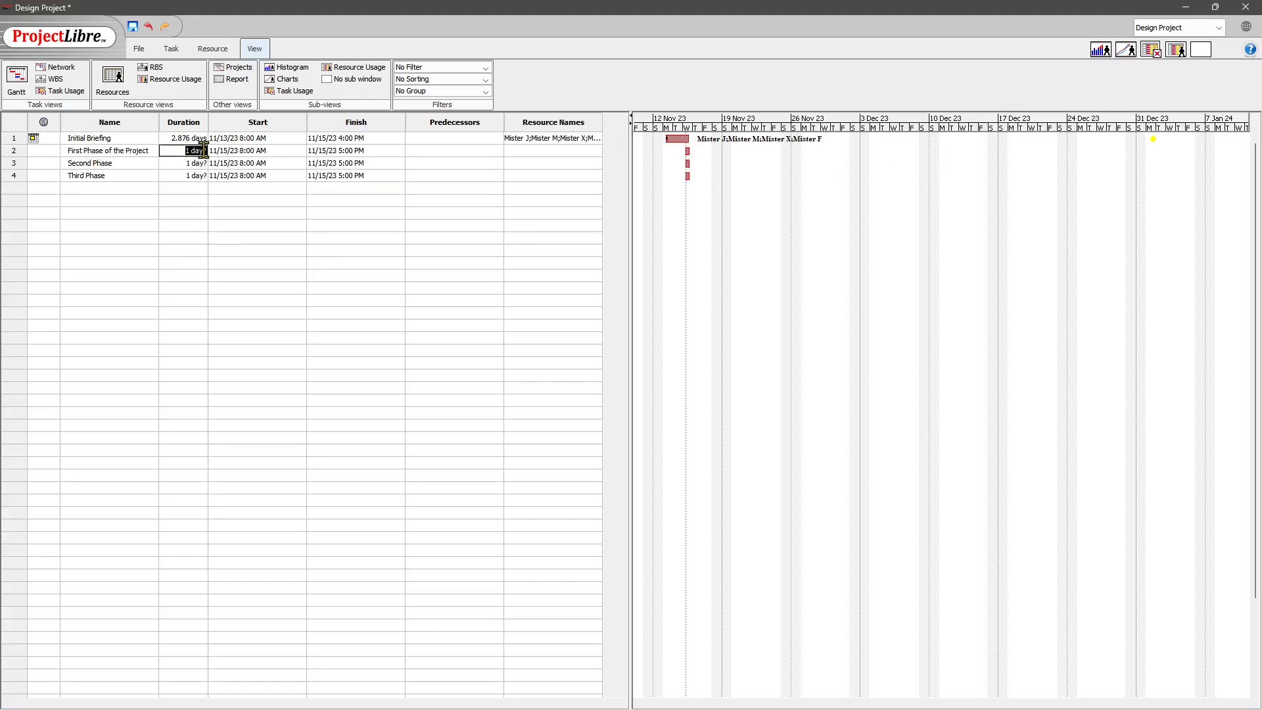
pyautogui.write('14')
pyautogui.press('Return')
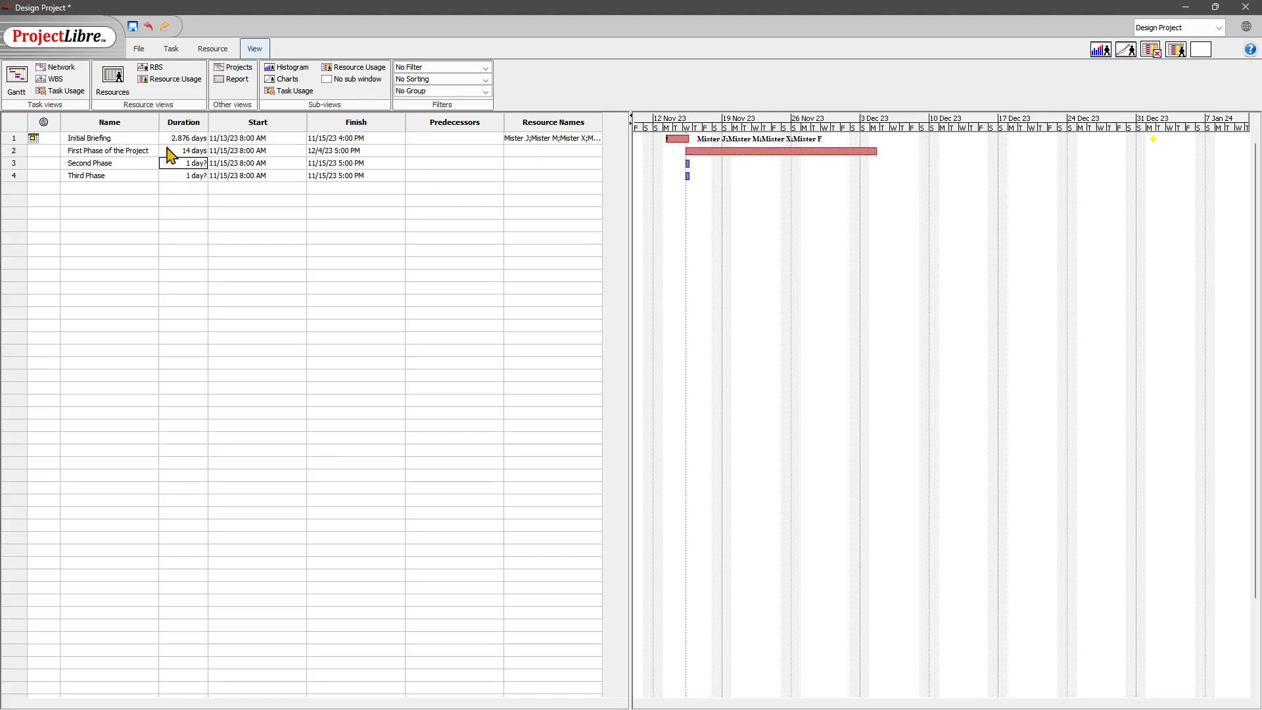
# - Set the duration of the Second Phase task to 7 days
pyautogui.doubleClick(185, 151)
pyautogui.doubleClick(67, 164)
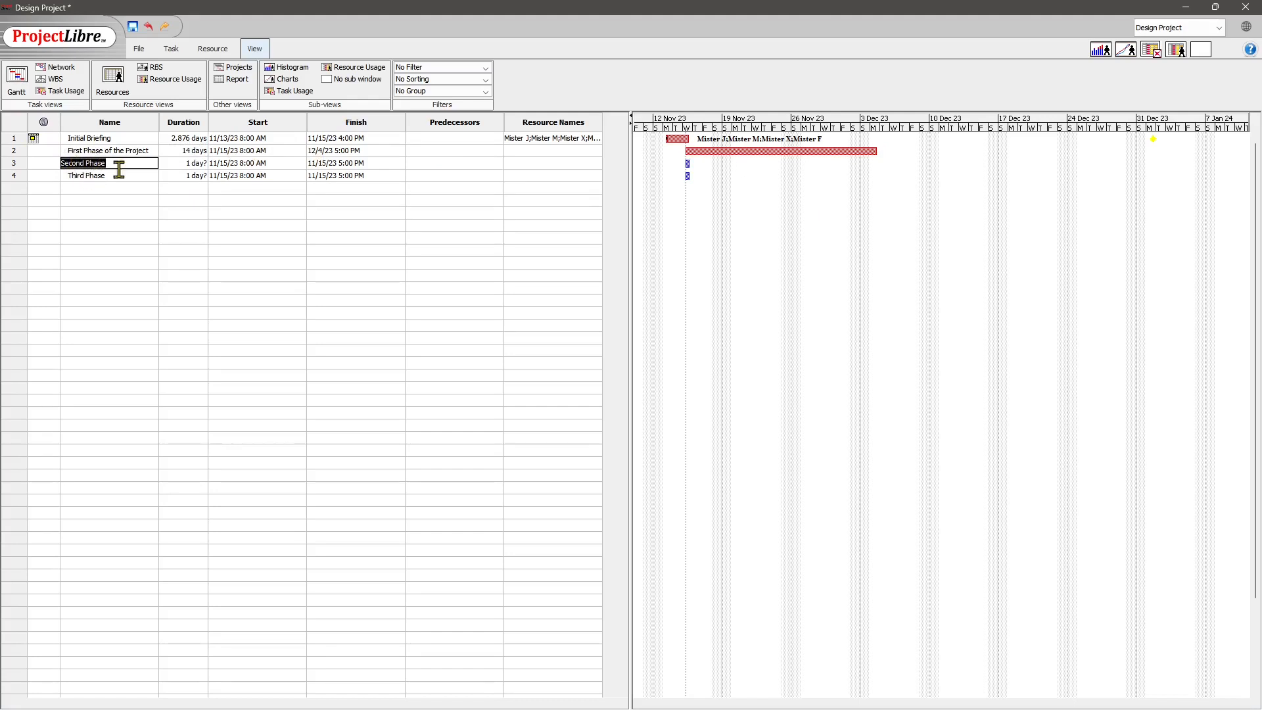
pyautogui.click(191, 164)
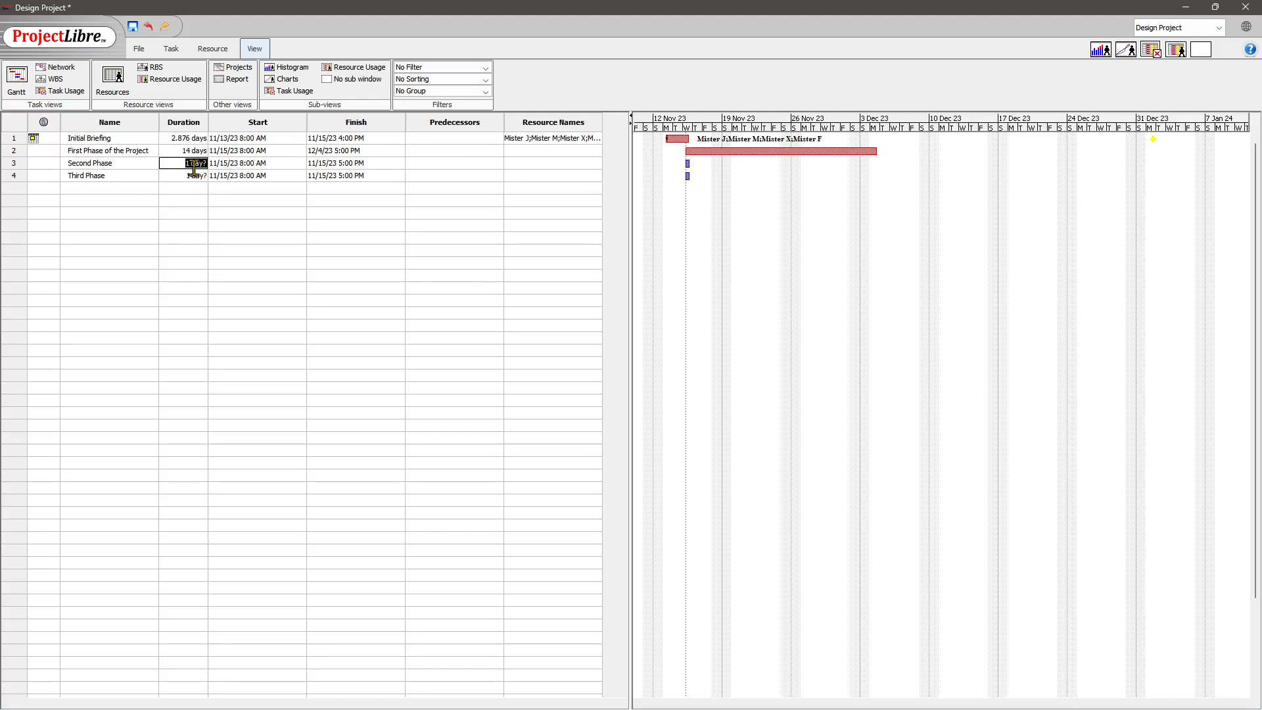
pyautogui.write('7')
pyautogui.click(196, 176)
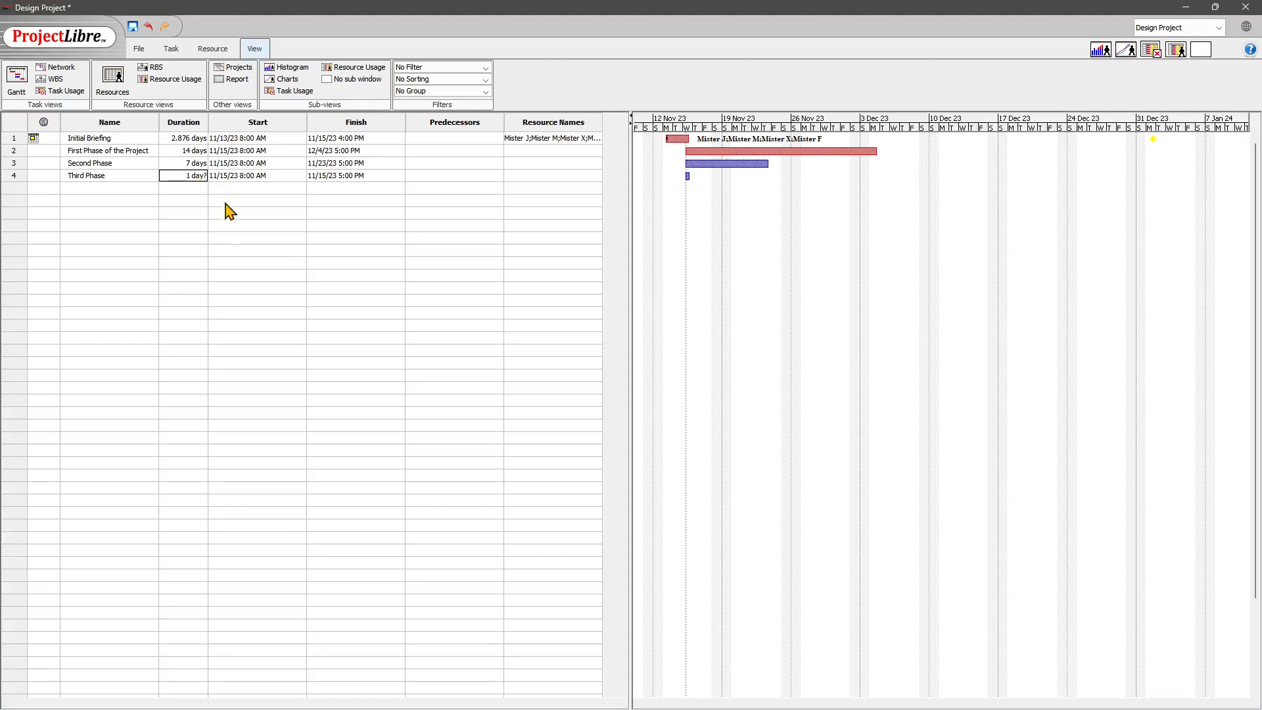
# - Set the duration of the Third Phase task to 7 days
pyautogui.doubleClick(180, 179)
pyautogui.click(197, 254)
pyautogui.doubleClick(174, 179)
pyautogui.write('7')
pyautogui.press('Return')
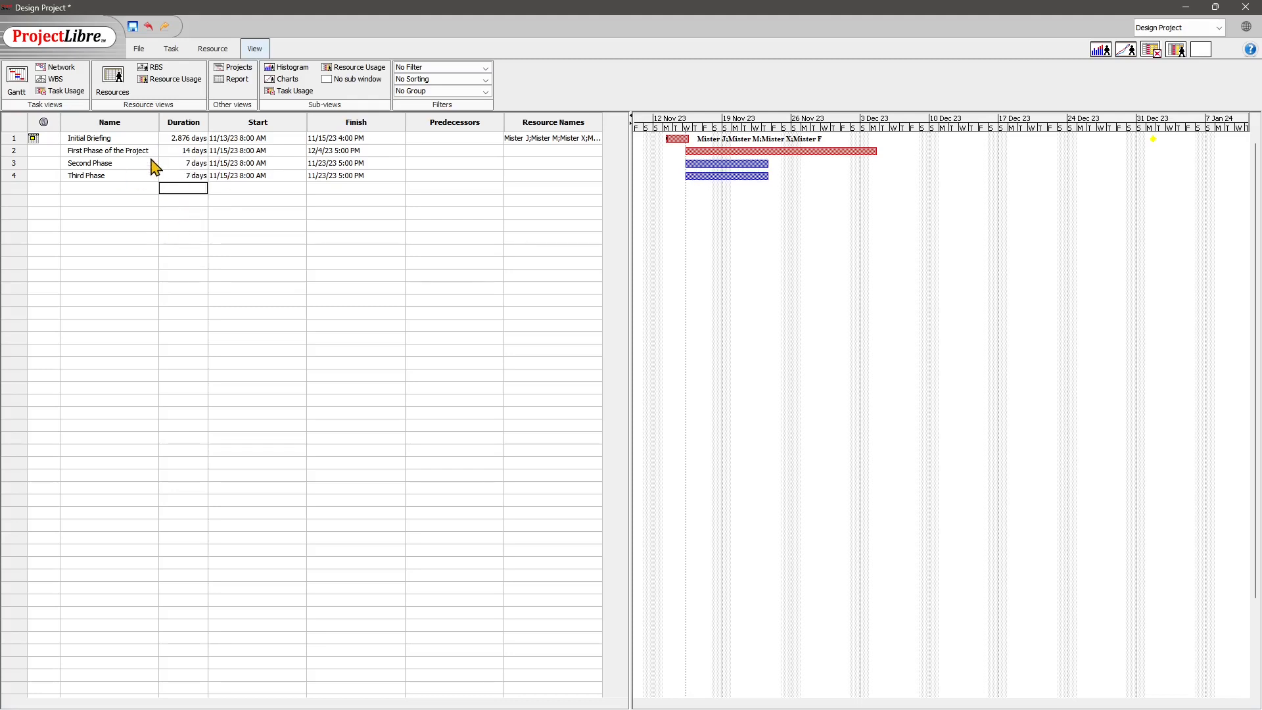
# - Reschedule the Gantt bars so Second Phase runs 12/5/23 to 12/18/23 and Third Phase runs 12/20/23 to 12/29/23
pyautogui.moveTo(769, 163); pyautogui.dragTo(814, 163)
pyautogui.moveTo(686, 163); pyautogui.dragTo(715, 163)
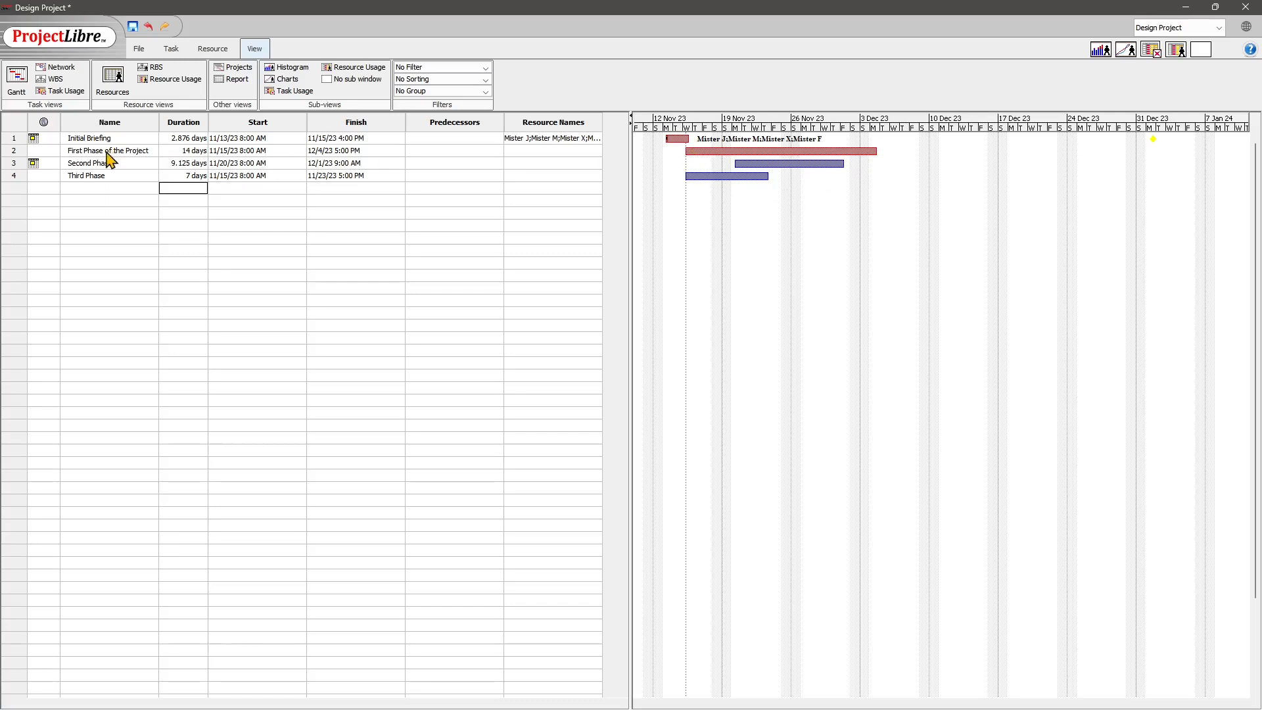
pyautogui.moveTo(755, 164); pyautogui.dragTo(953, 164)
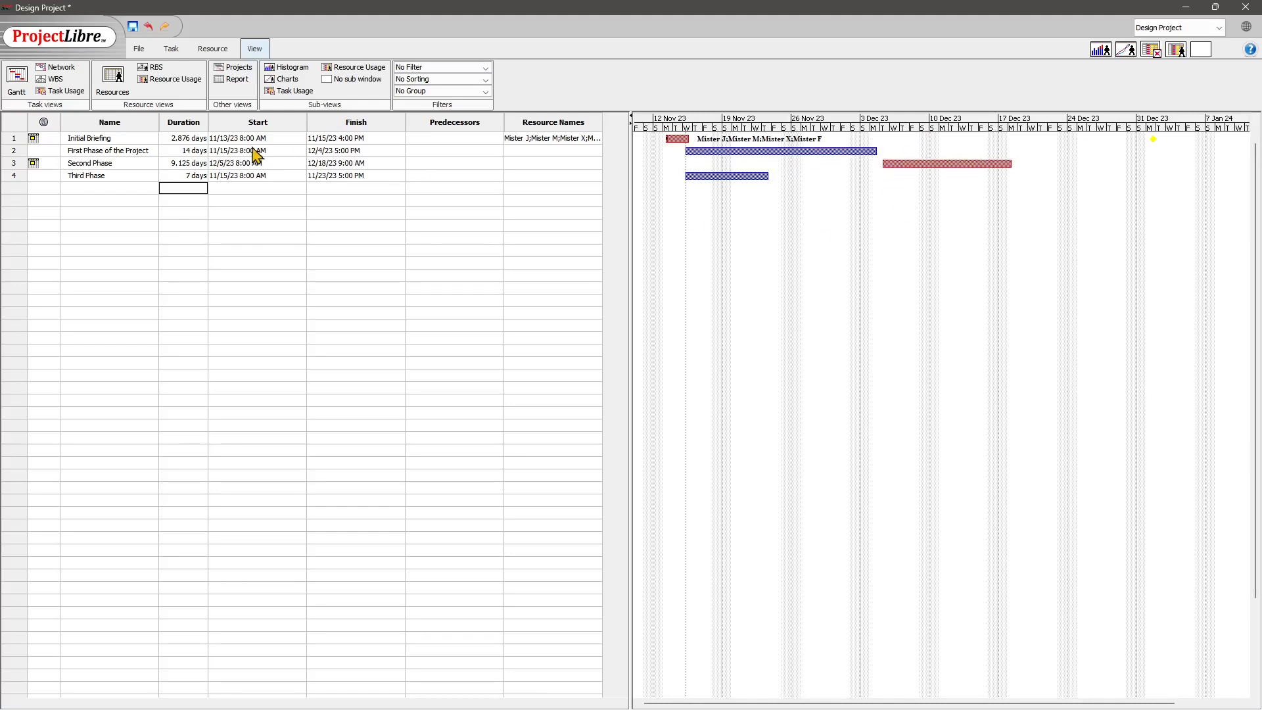
pyautogui.click(235, 164)
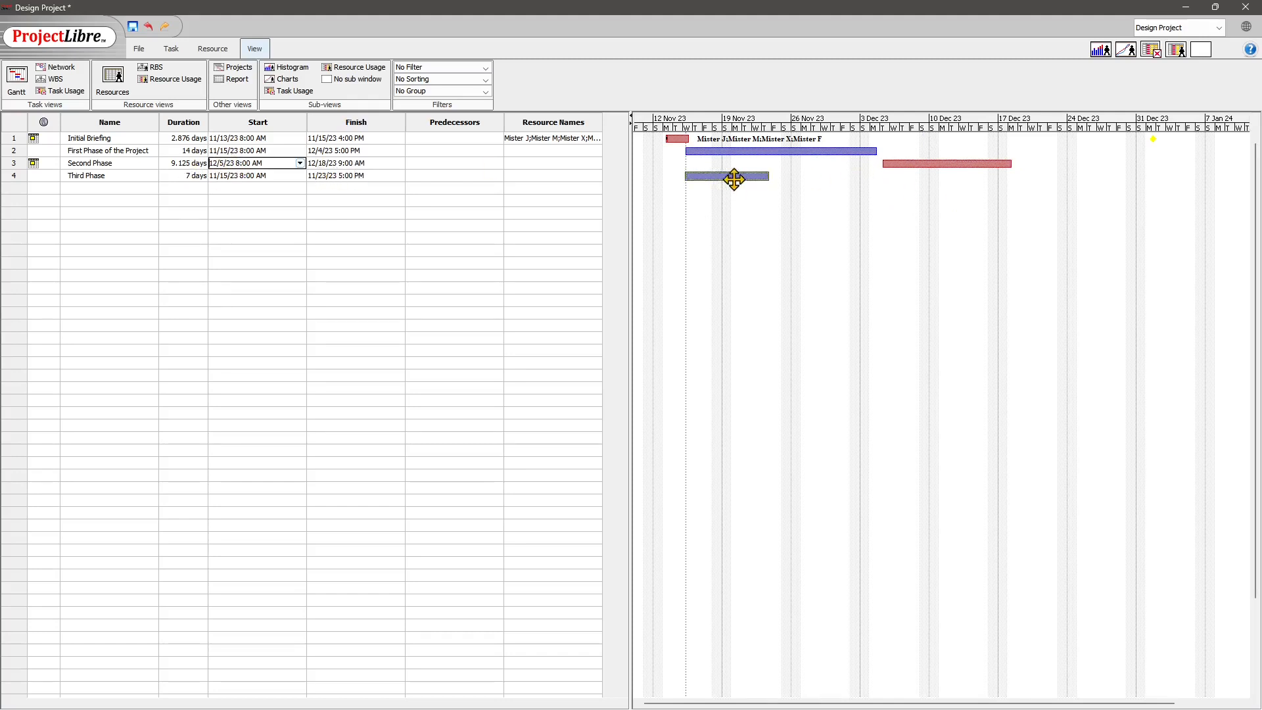
pyautogui.moveTo(718, 179); pyautogui.dragTo(1123, 183)
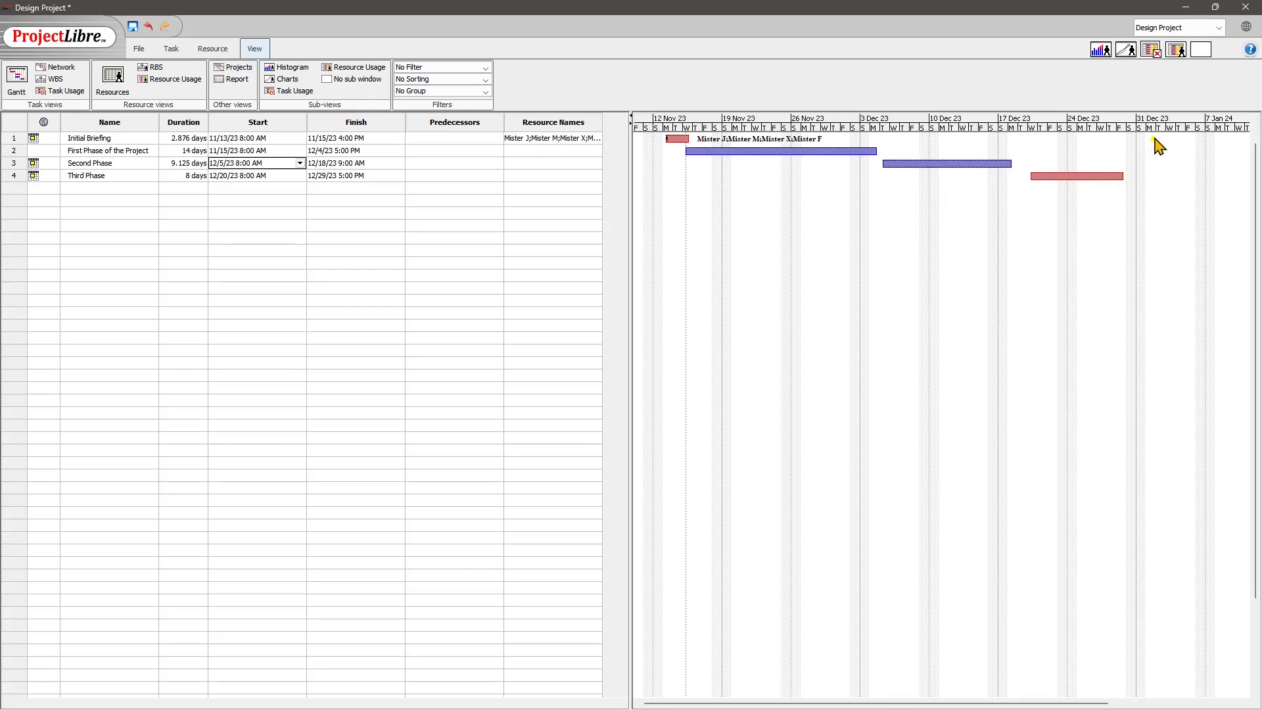
# - Add a Debriefing task below Third Phase and place its Gantt bar from 1/3/24 to 1/5/24
pyautogui.click(102, 188)
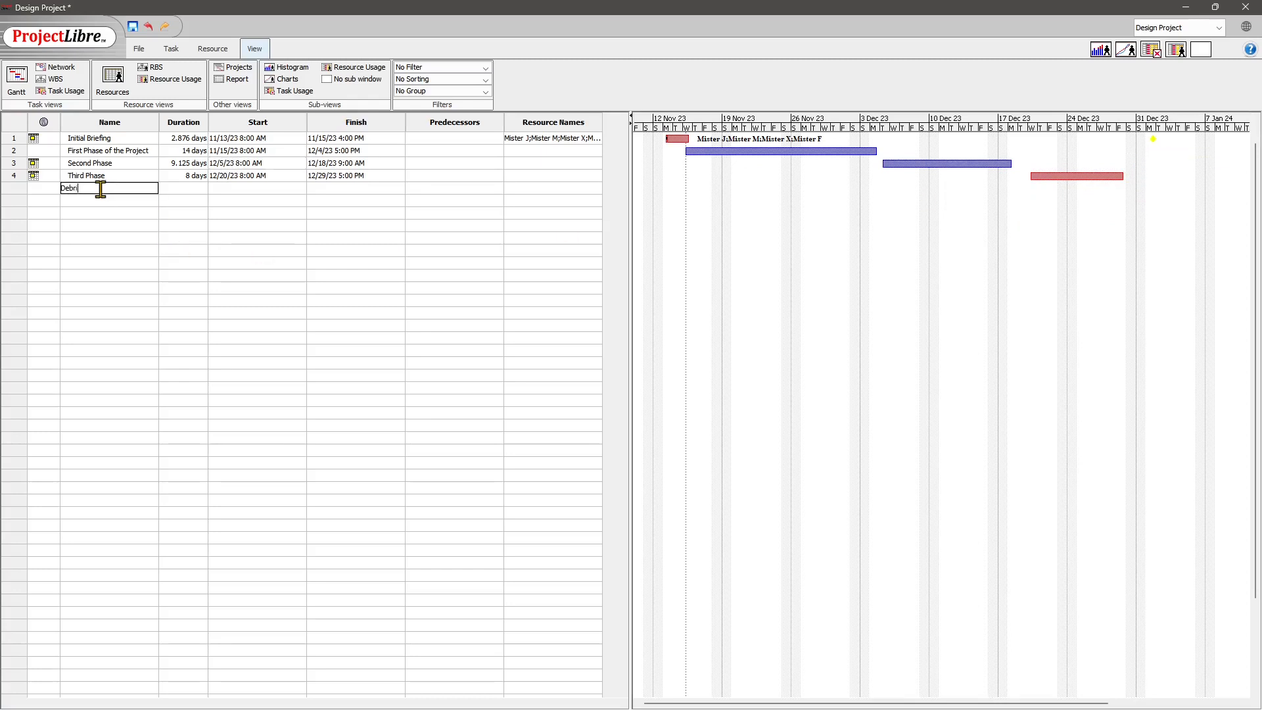
pyautogui.press('Return')
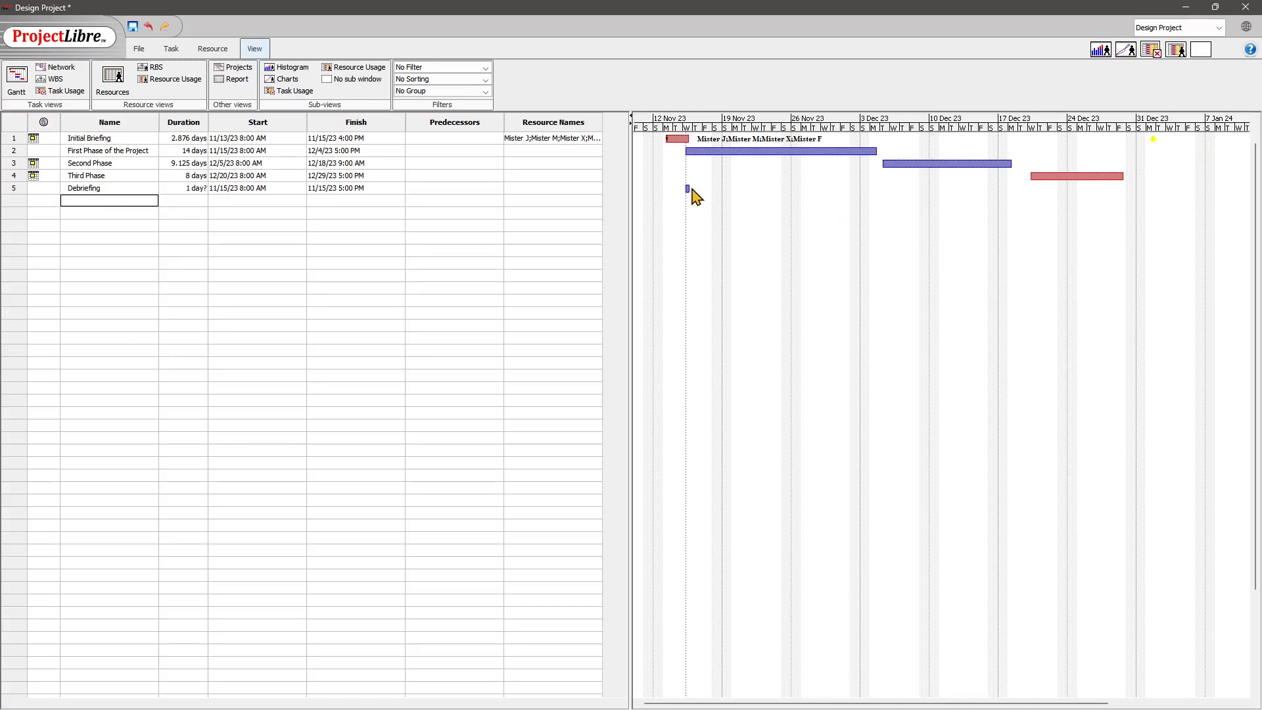
pyautogui.moveTo(689, 189); pyautogui.dragTo(986, 188)
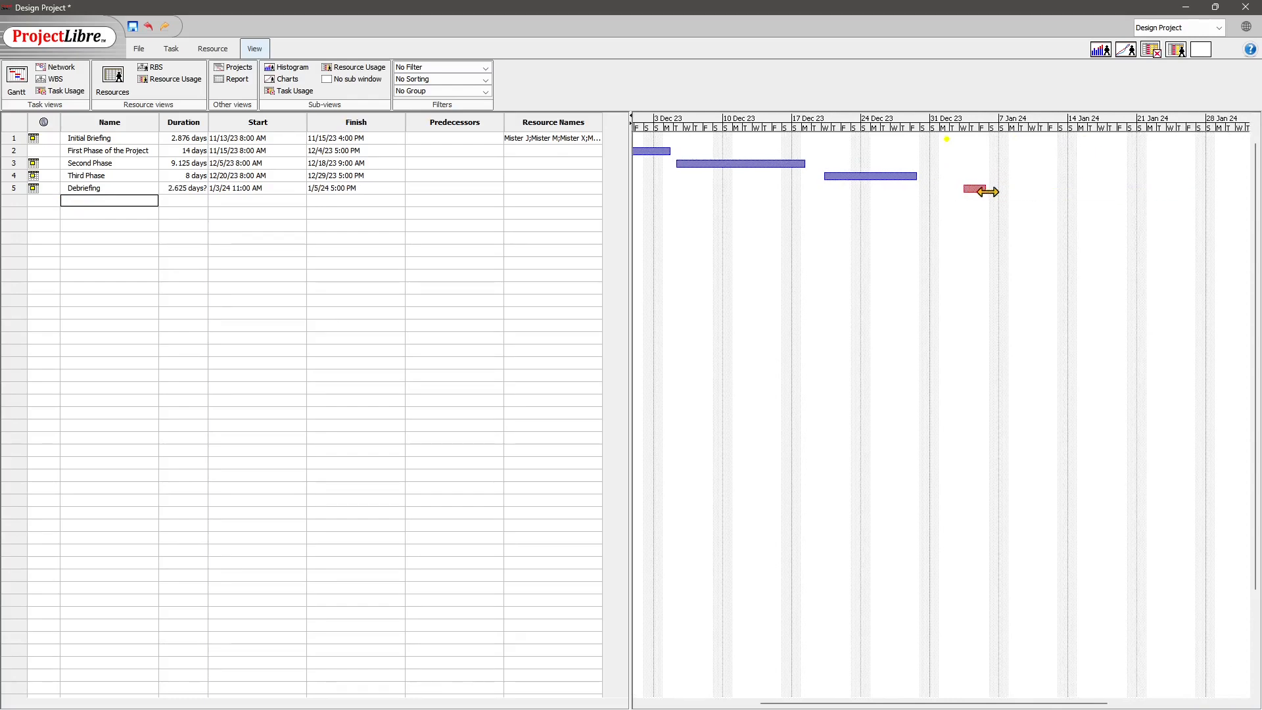
# - Shift the First Phase of the Project bar on the Gantt chart to start on 11/16/23 at 1:00 PM
pyautogui.moveTo(910, 702); pyautogui.dragTo(756, 707)
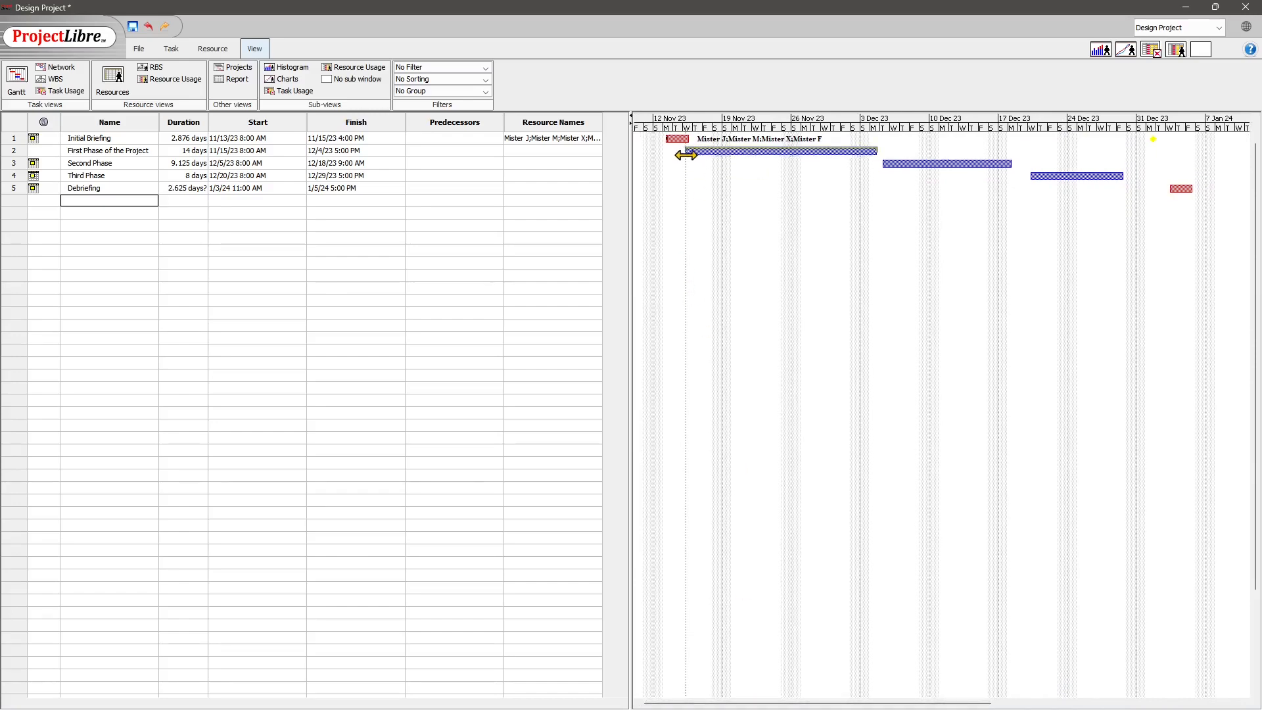
pyautogui.moveTo(687, 155)
pyautogui.mouseDown()
pyautogui.moveTo(706, 195)
pyautogui.moveTo(697, 153)
pyautogui.mouseUp()
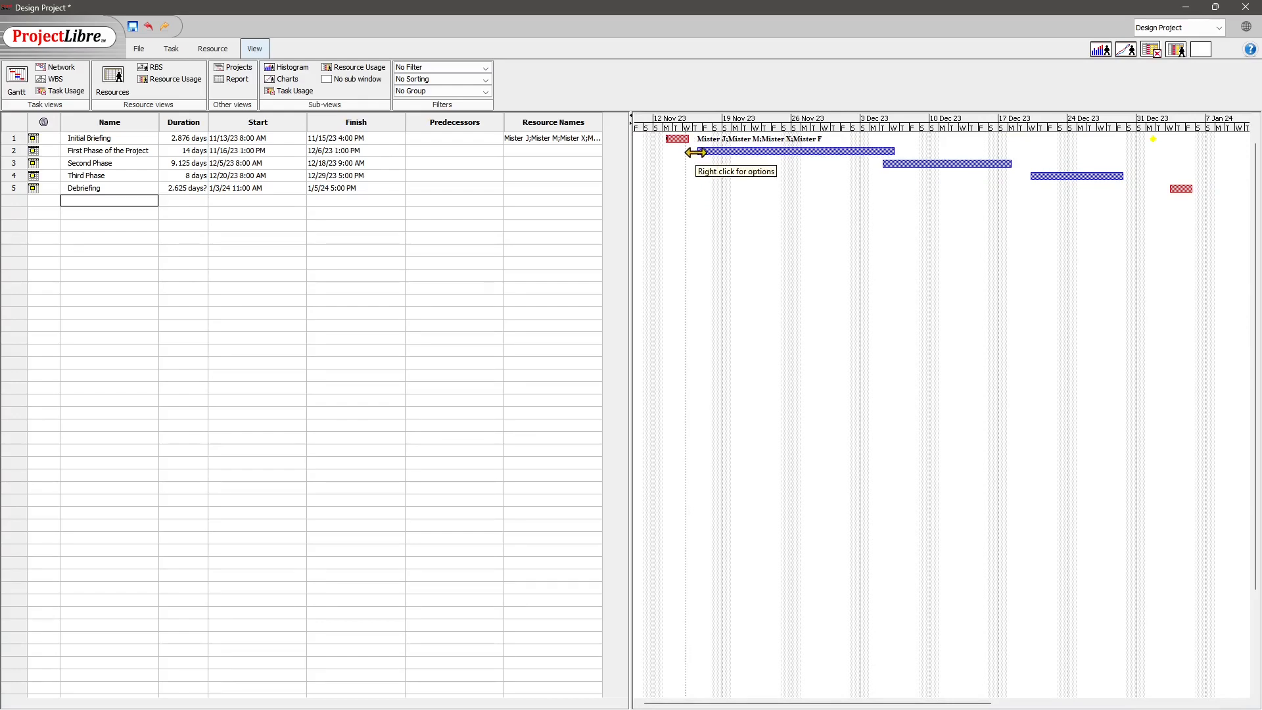
pyautogui.rightClick(695, 152)
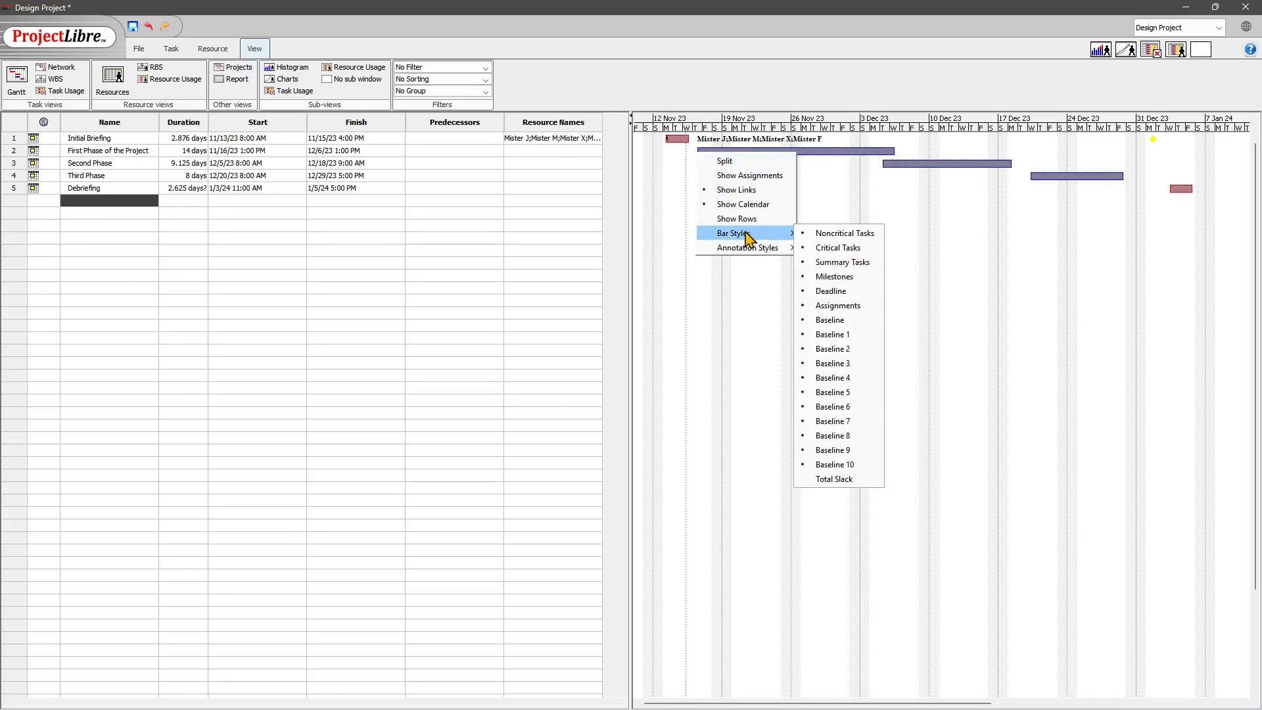
pyautogui.moveTo(749, 252)
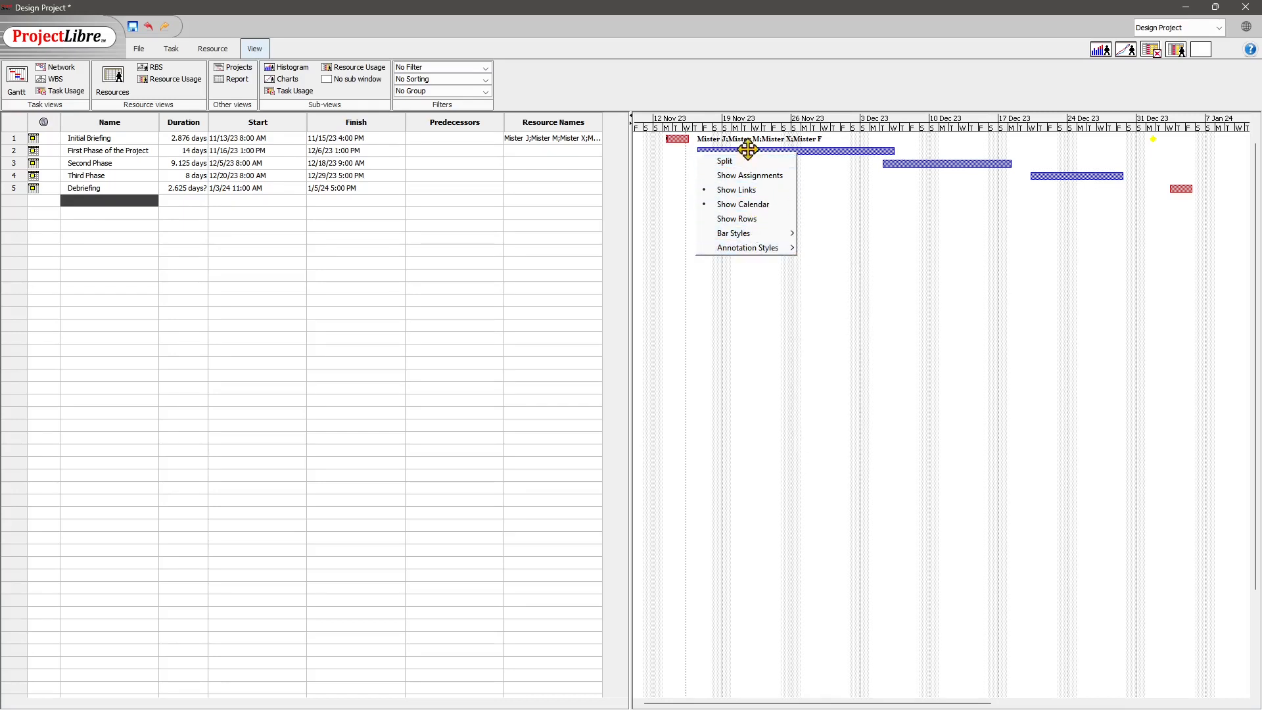
pyautogui.click(680, 137)
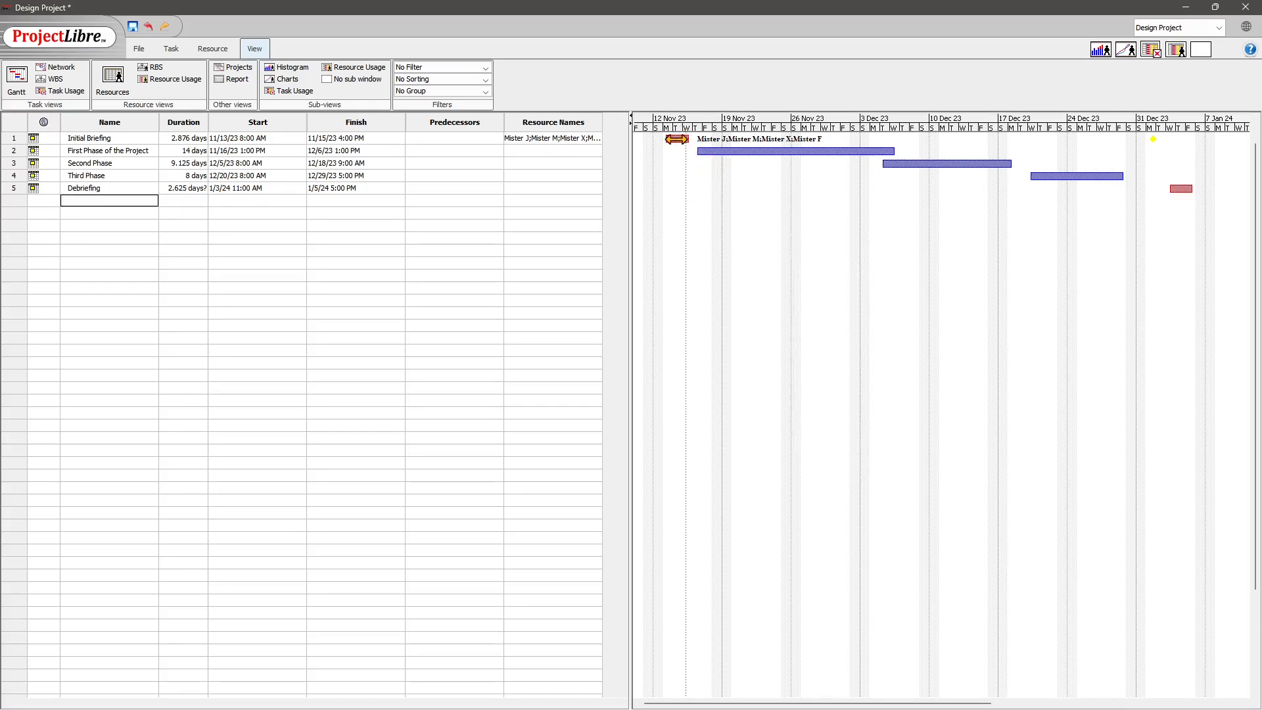
# - Shift the Second Phase bar to start on 12/7/23 and the Third Phase bar to run from 12/21/23 to 12/29/23
pyautogui.moveTo(921, 163); pyautogui.dragTo(939, 164)
pyautogui.moveTo(1079, 178); pyautogui.dragTo(1029, 181)
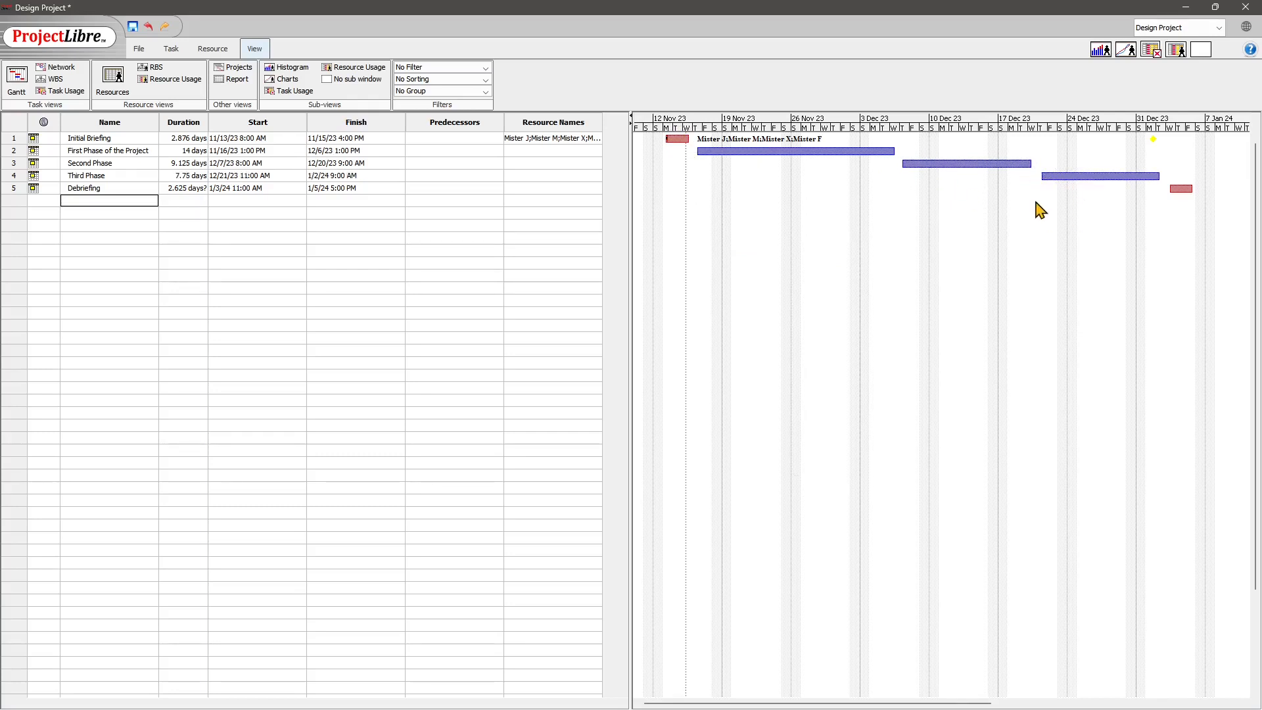
pyautogui.moveTo(1121, 181); pyautogui.dragTo(1121, 180)
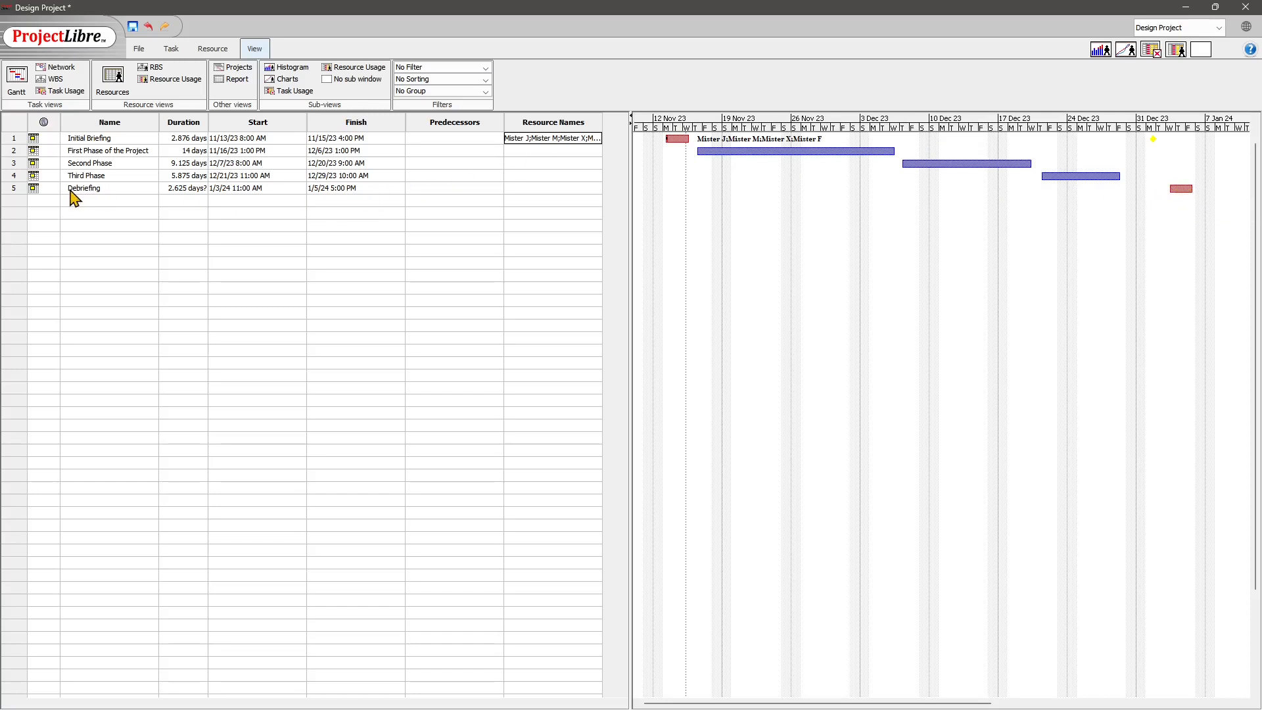
# - Draw a dependency link on the Gantt chart from the Third Phase bar to the Debriefing bar
pyautogui.moveTo(63, 197)
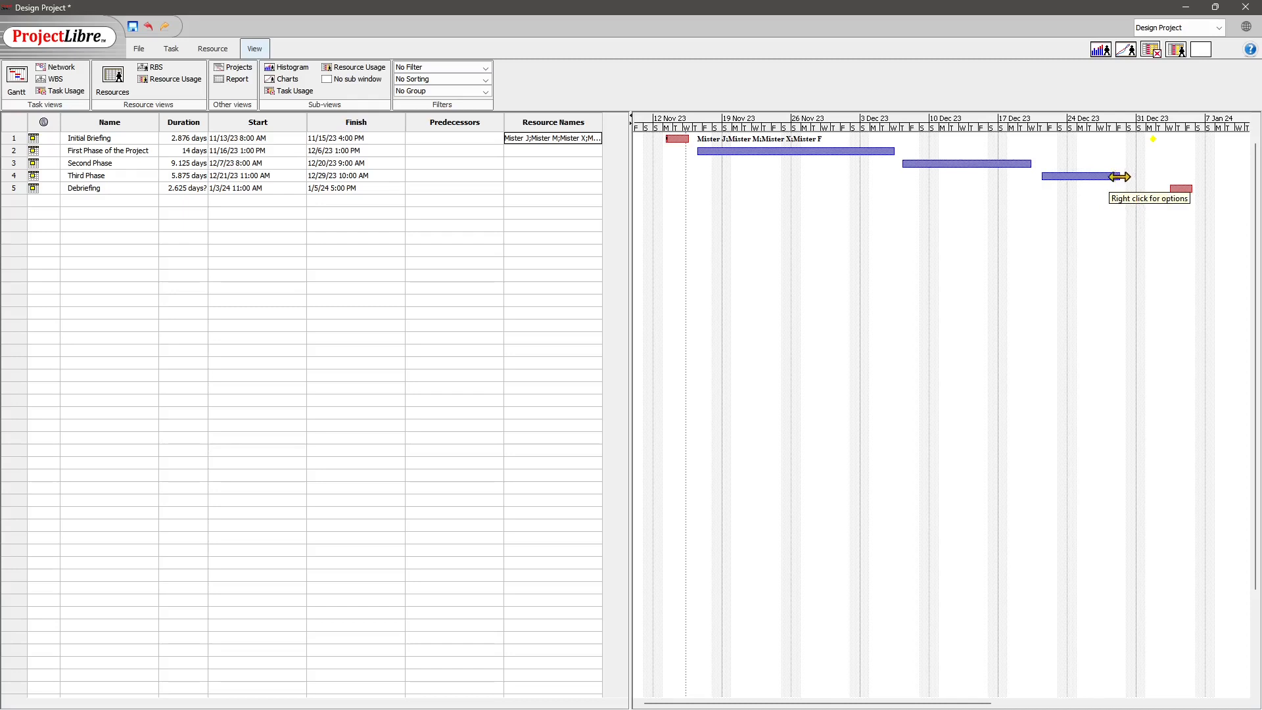
pyautogui.moveTo(1120, 176); pyautogui.dragTo(814, 200)
pyautogui.moveTo(735, 179); pyautogui.dragTo(770, 171)
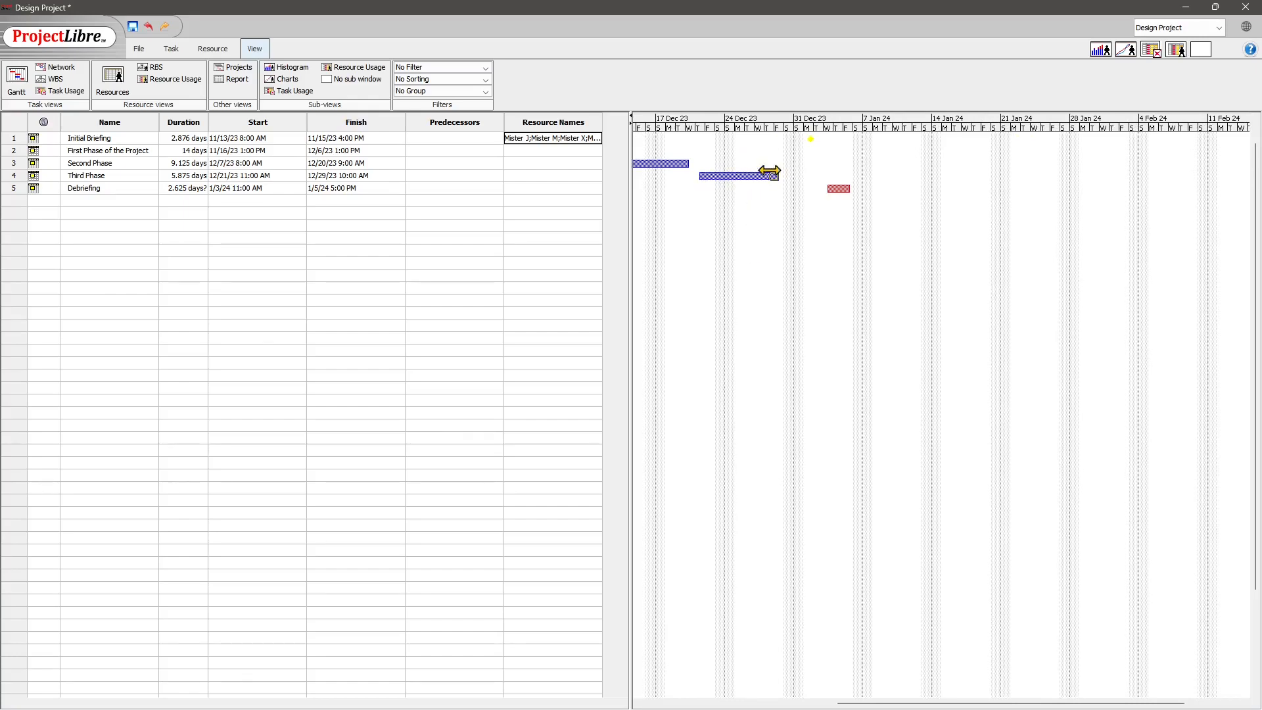
pyautogui.moveTo(761, 230); pyautogui.dragTo(834, 190)
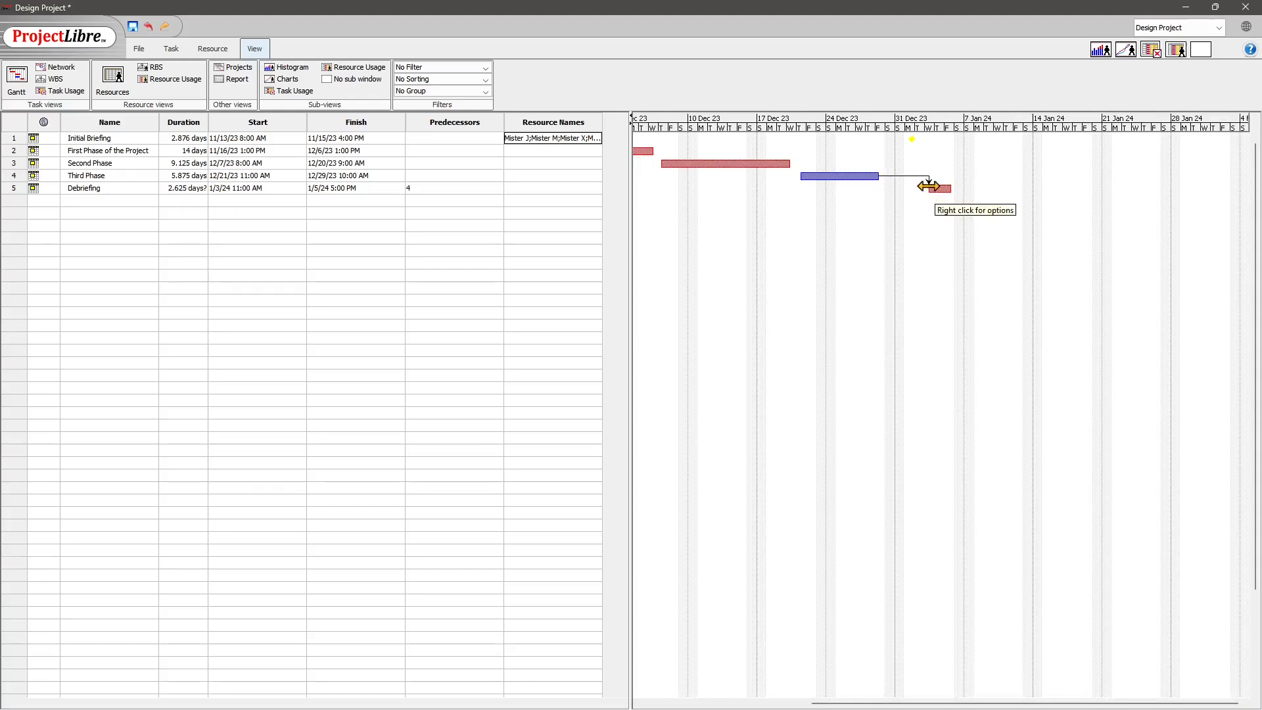
# - Adjust the Gantt bars so Second Phase runs 11/29/23 to 12/15/23 and Third Phase runs 12/18/23 to 12/29/23
pyautogui.moveTo(983, 707); pyautogui.dragTo(805, 702)
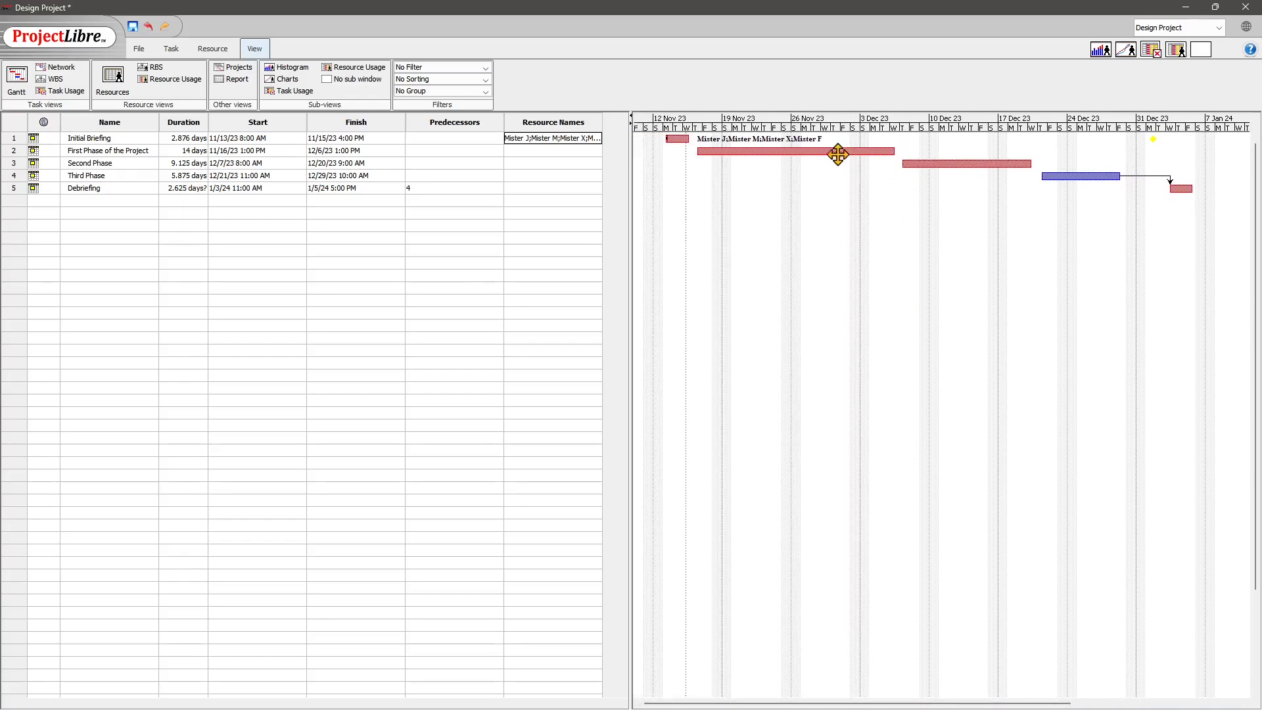
pyautogui.moveTo(933, 164); pyautogui.dragTo(856, 163)
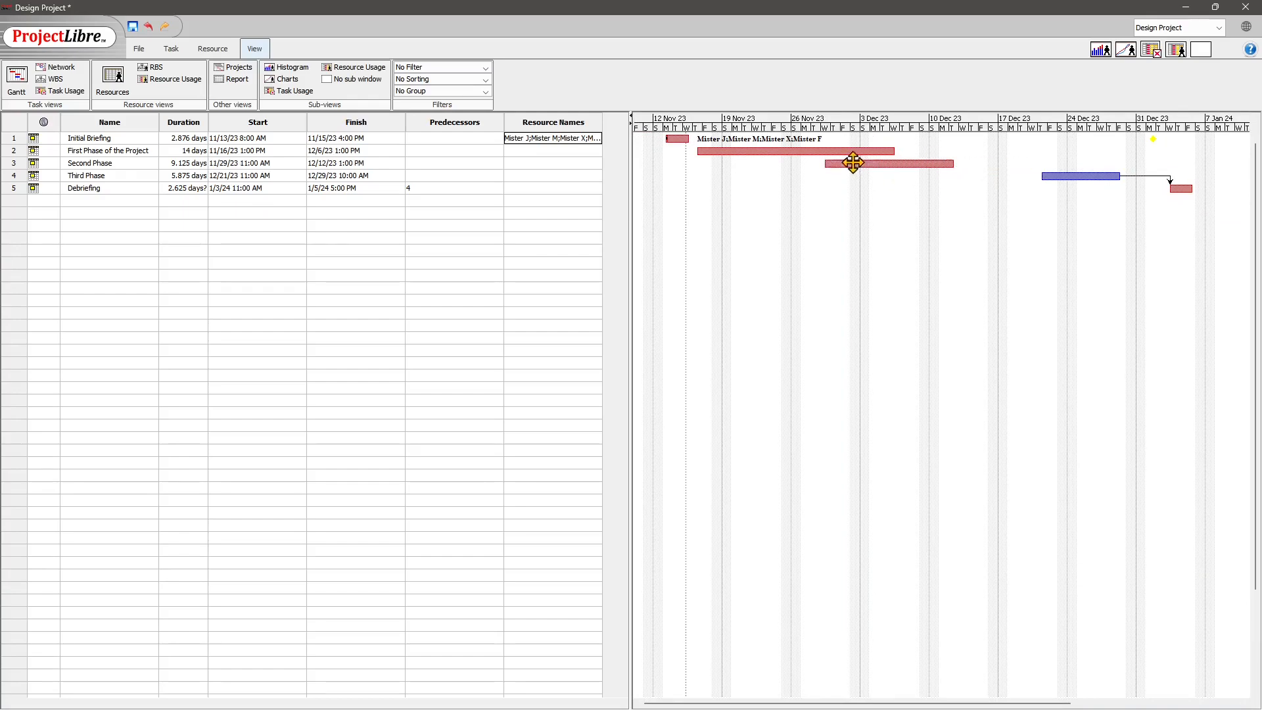
pyautogui.moveTo(954, 164); pyautogui.dragTo(1124, 177)
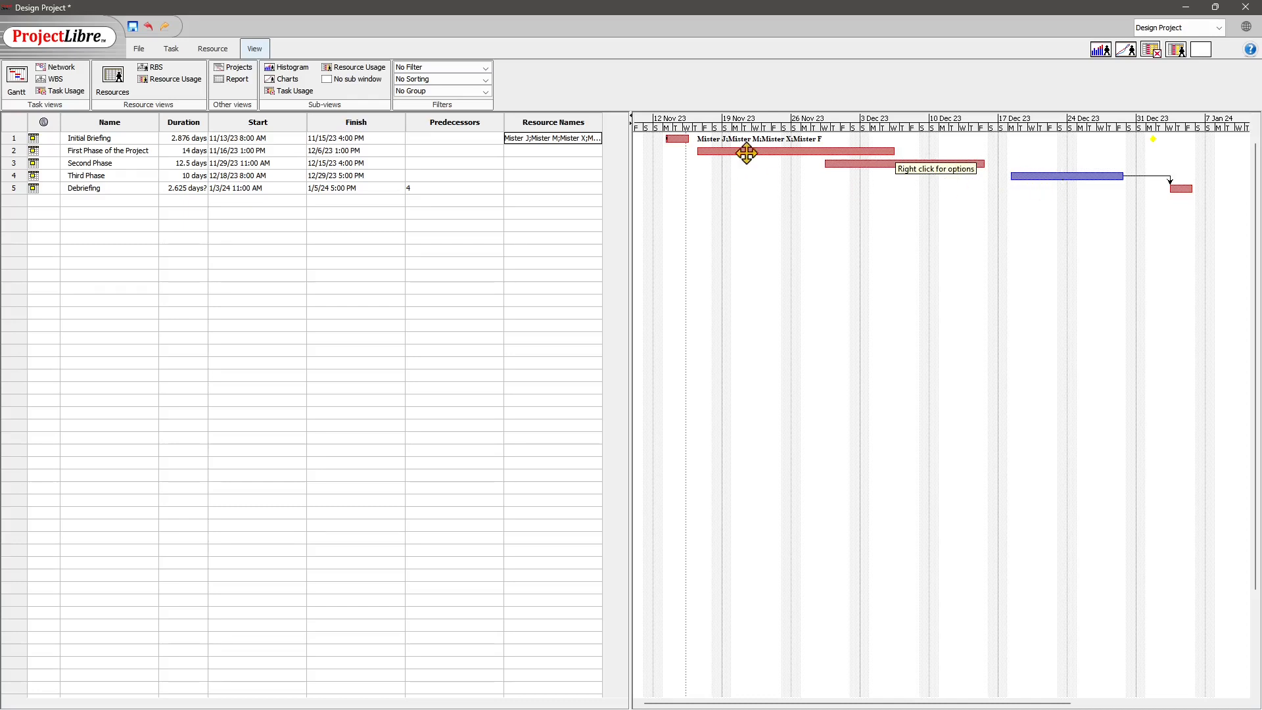
pyautogui.moveTo(985, 163)
pyautogui.mouseDown()
pyautogui.moveTo(984, 254)
pyautogui.moveTo(992, 214)
pyautogui.moveTo(1030, 175)
pyautogui.moveTo(946, 164)
pyautogui.mouseUp()
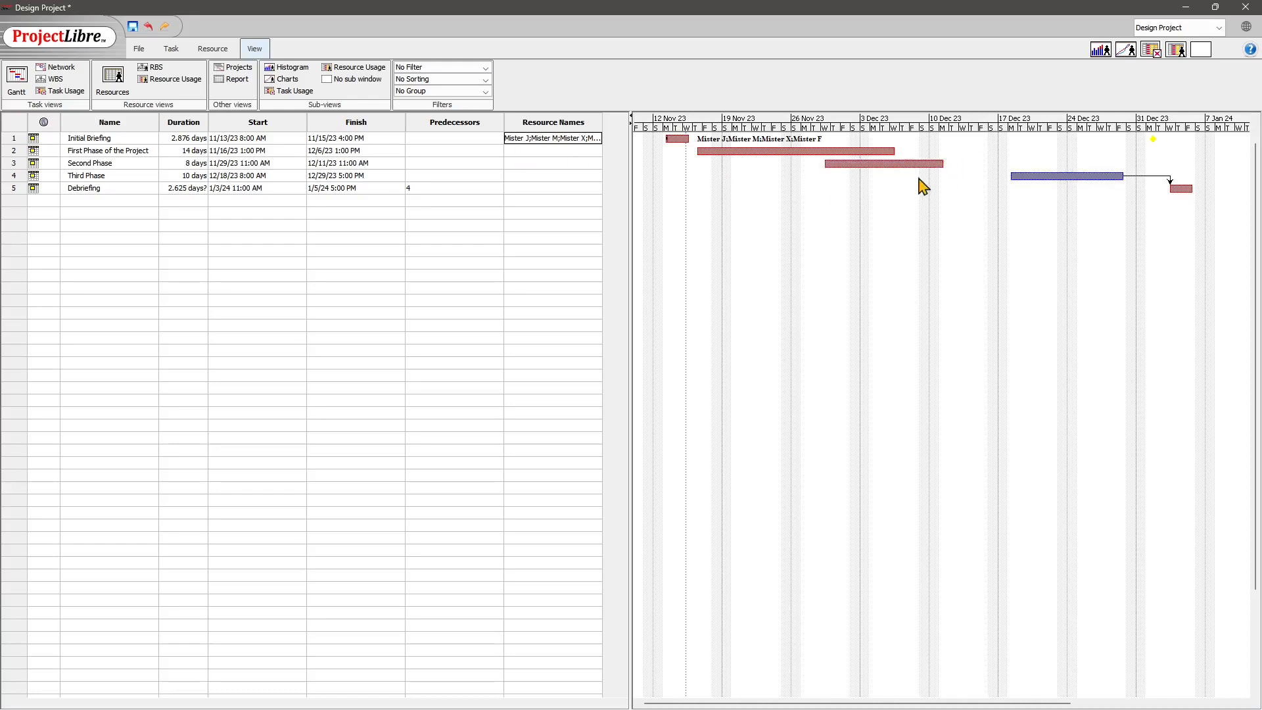
pyautogui.hotkey('ctrl', 'z')
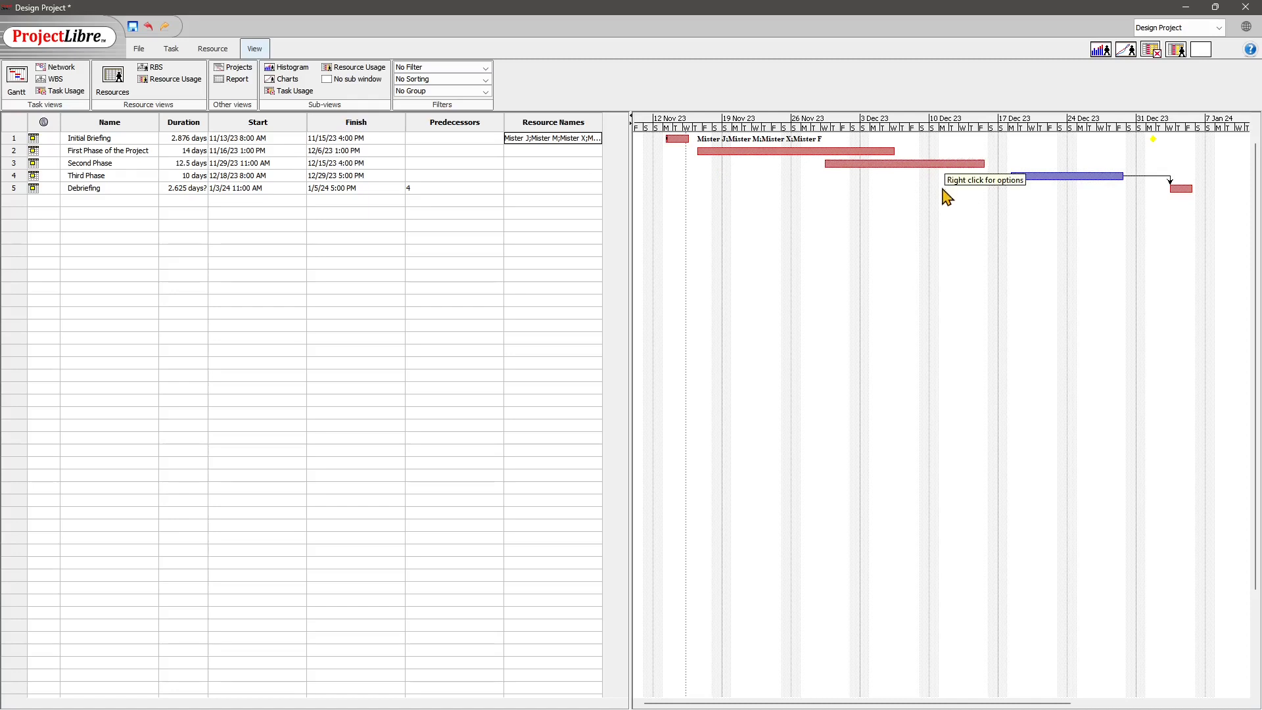
# - Make tasks 3 and 2 the predecessors of the Third Phase task
pyautogui.click(409, 175)
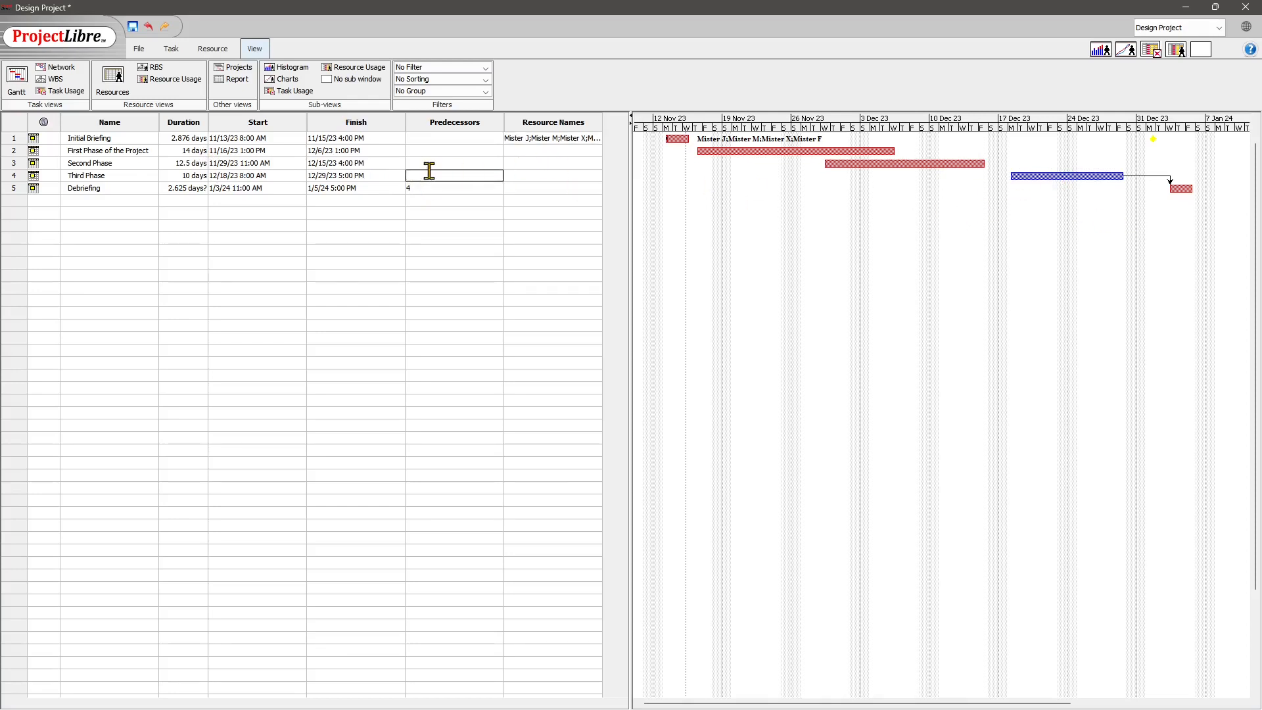
pyautogui.click(14, 164)
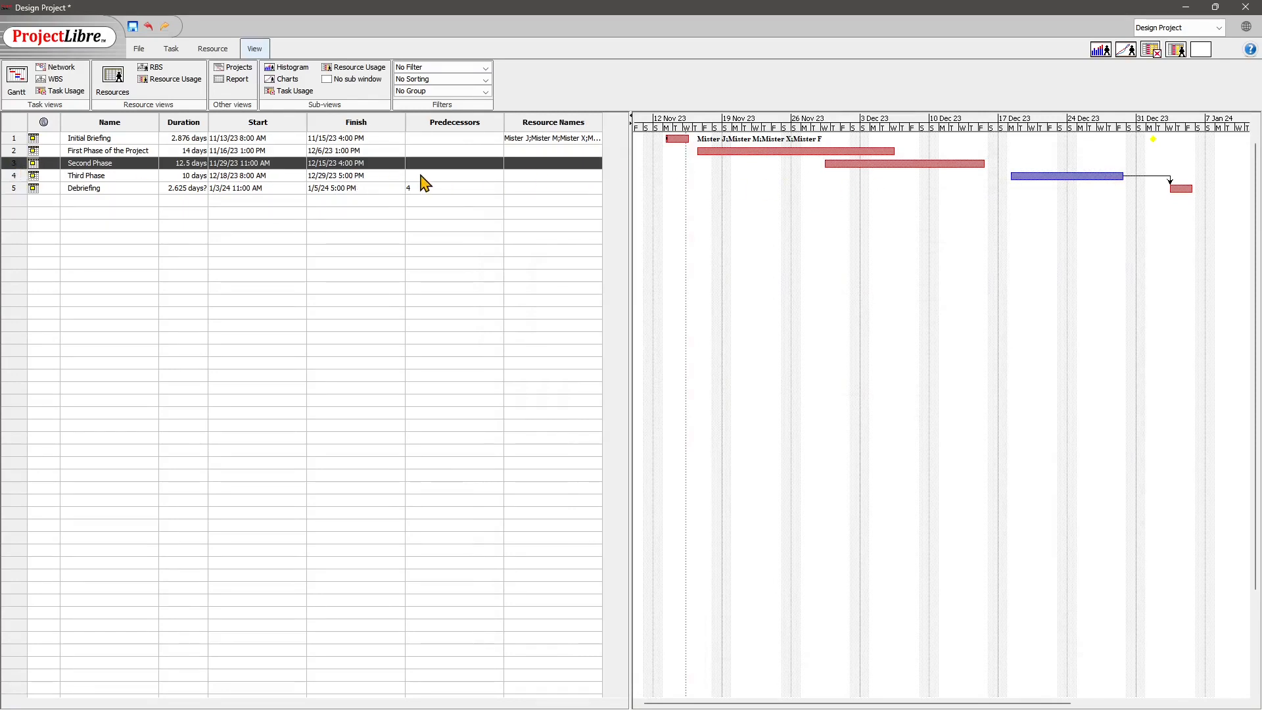
pyautogui.click(421, 175)
pyautogui.write('3')
pyautogui.click(428, 211)
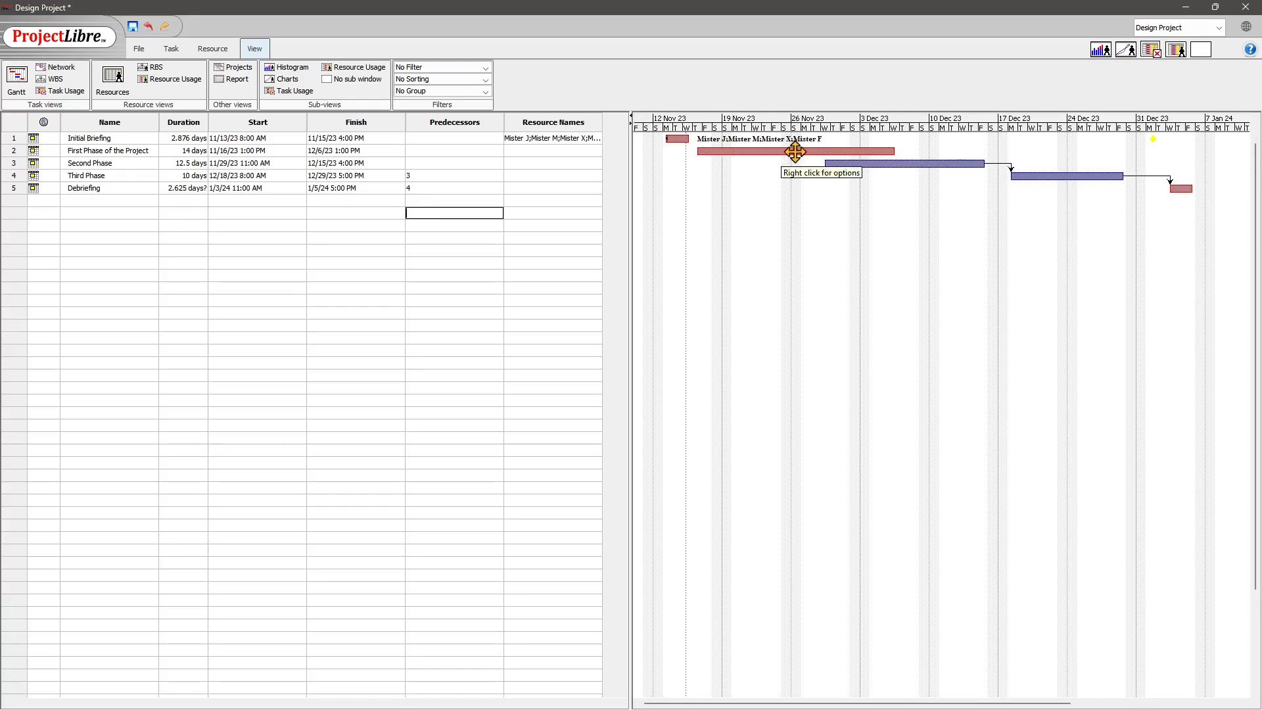
pyautogui.doubleClick(427, 175)
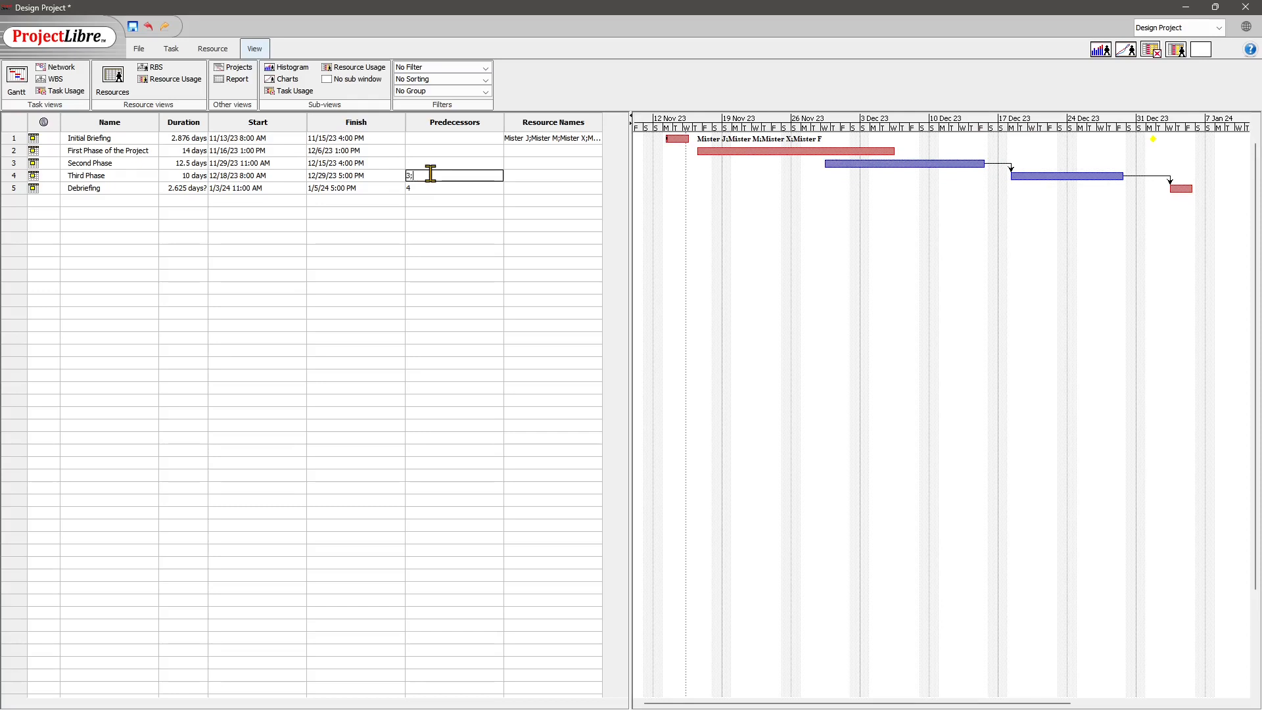
pyautogui.write(';2')
pyautogui.press('Return')
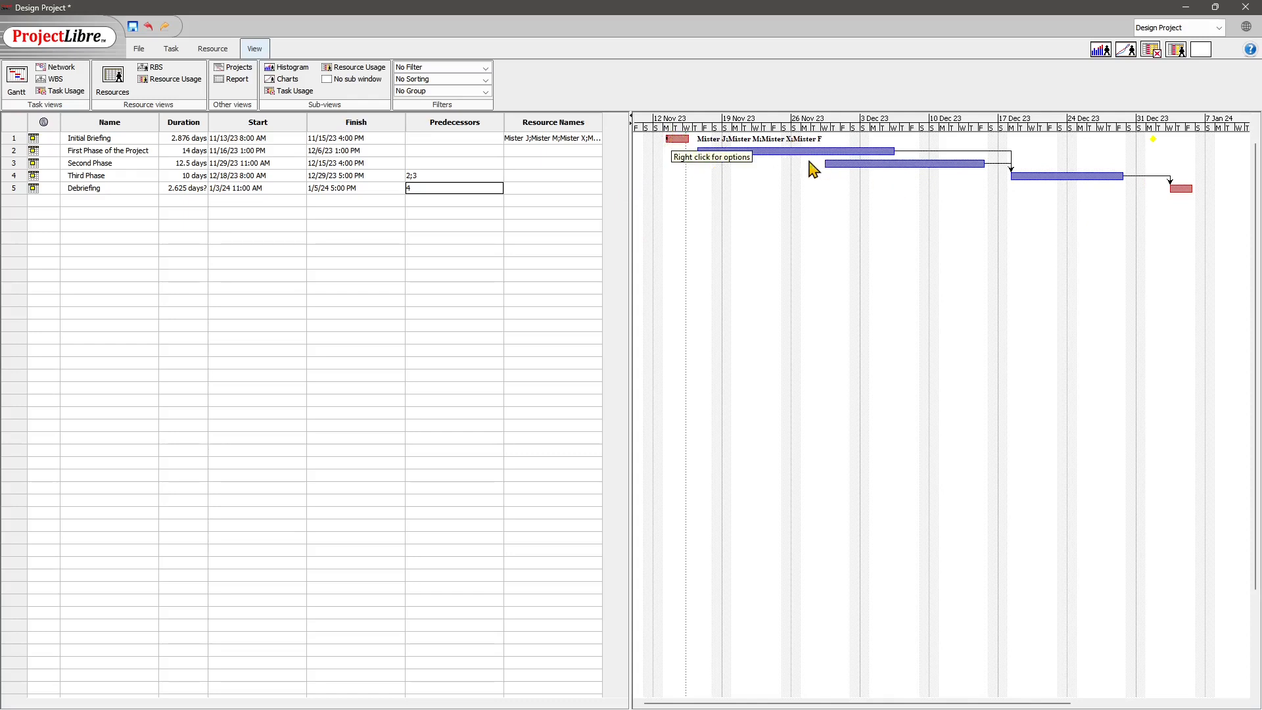
# - Set task 1 as the predecessor of both First Phase of the Project and Second Phase
pyautogui.click(419, 151)
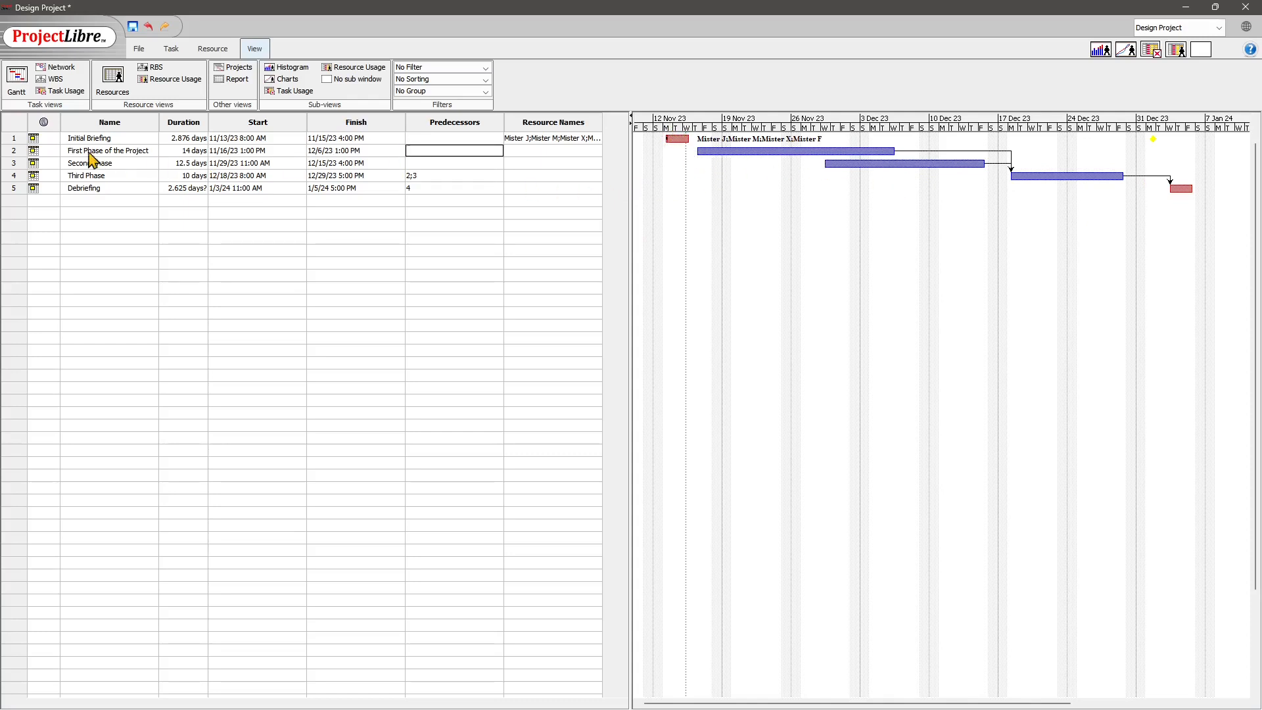
pyautogui.click(436, 164)
pyautogui.write('1')
pyautogui.click(428, 148)
pyautogui.write('1')
pyautogui.click(440, 163)
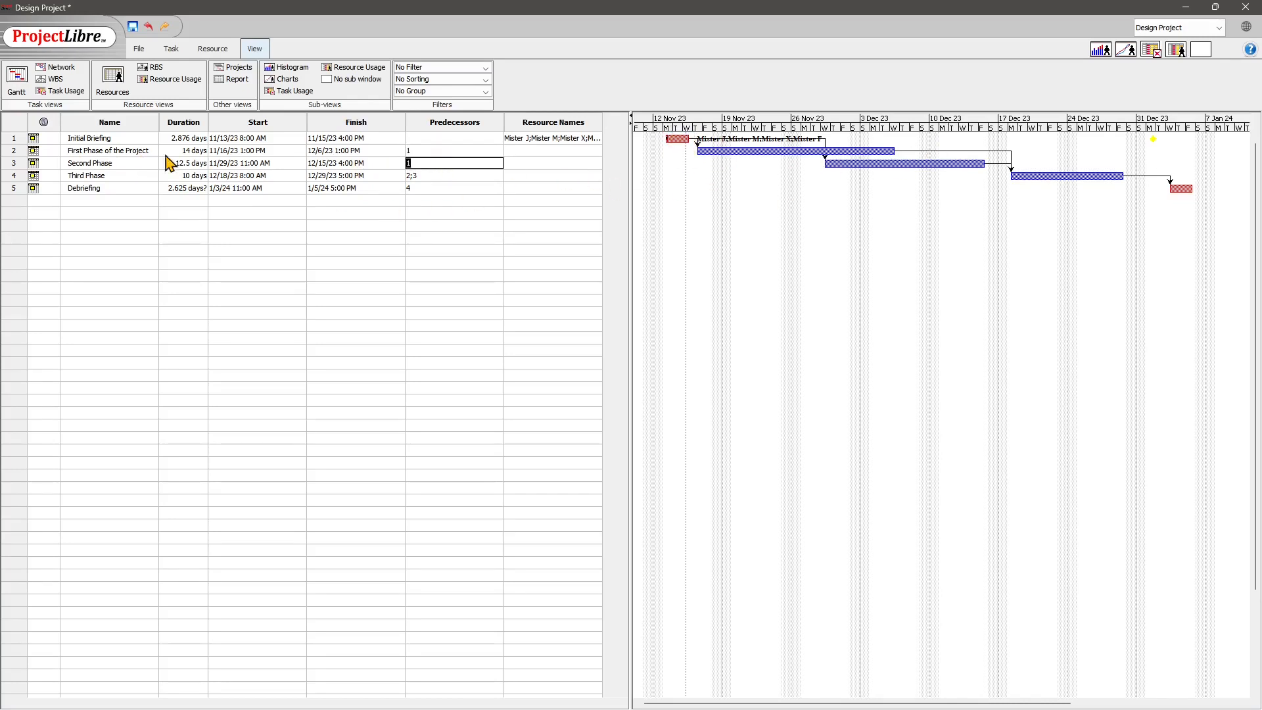
pyautogui.click(395, 240)
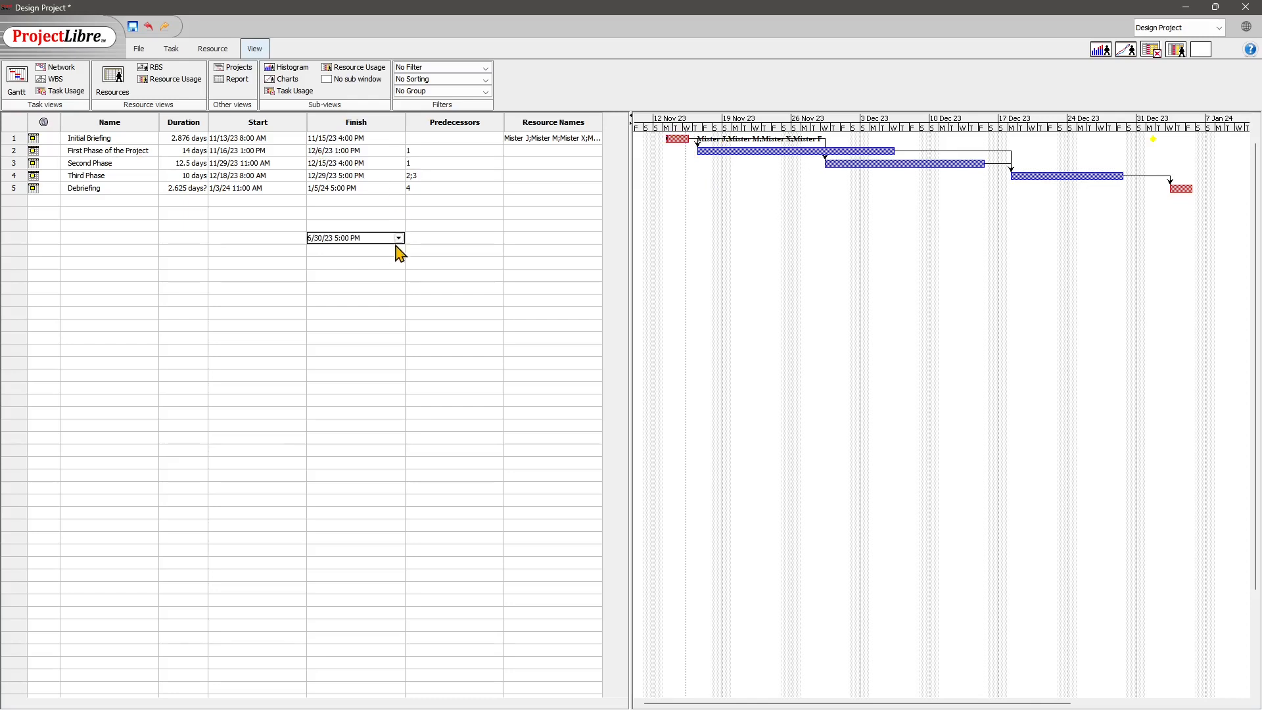